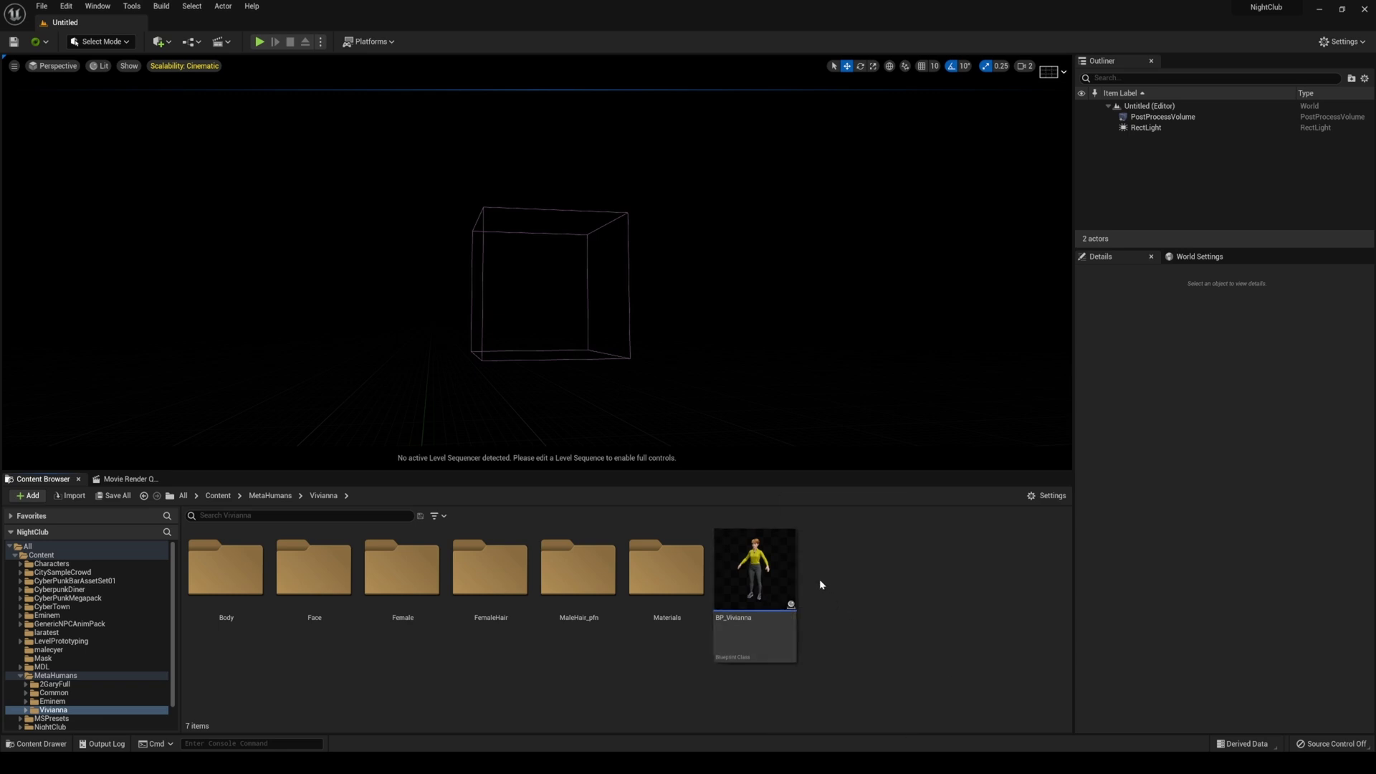
Place BP_Vivianna at the world origin and frame a head-and-shoulders view from the front
drag(781, 573, 549, 421)
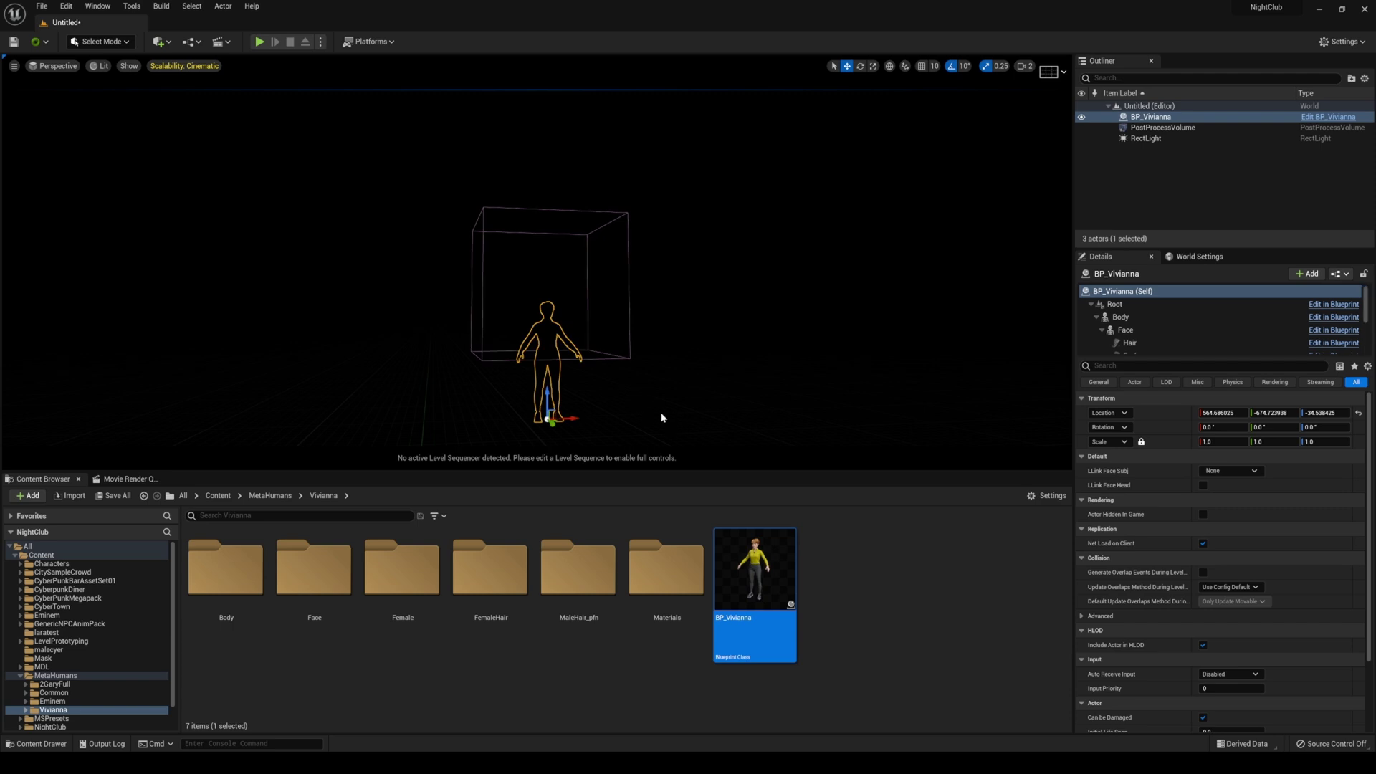
click(1358, 413)
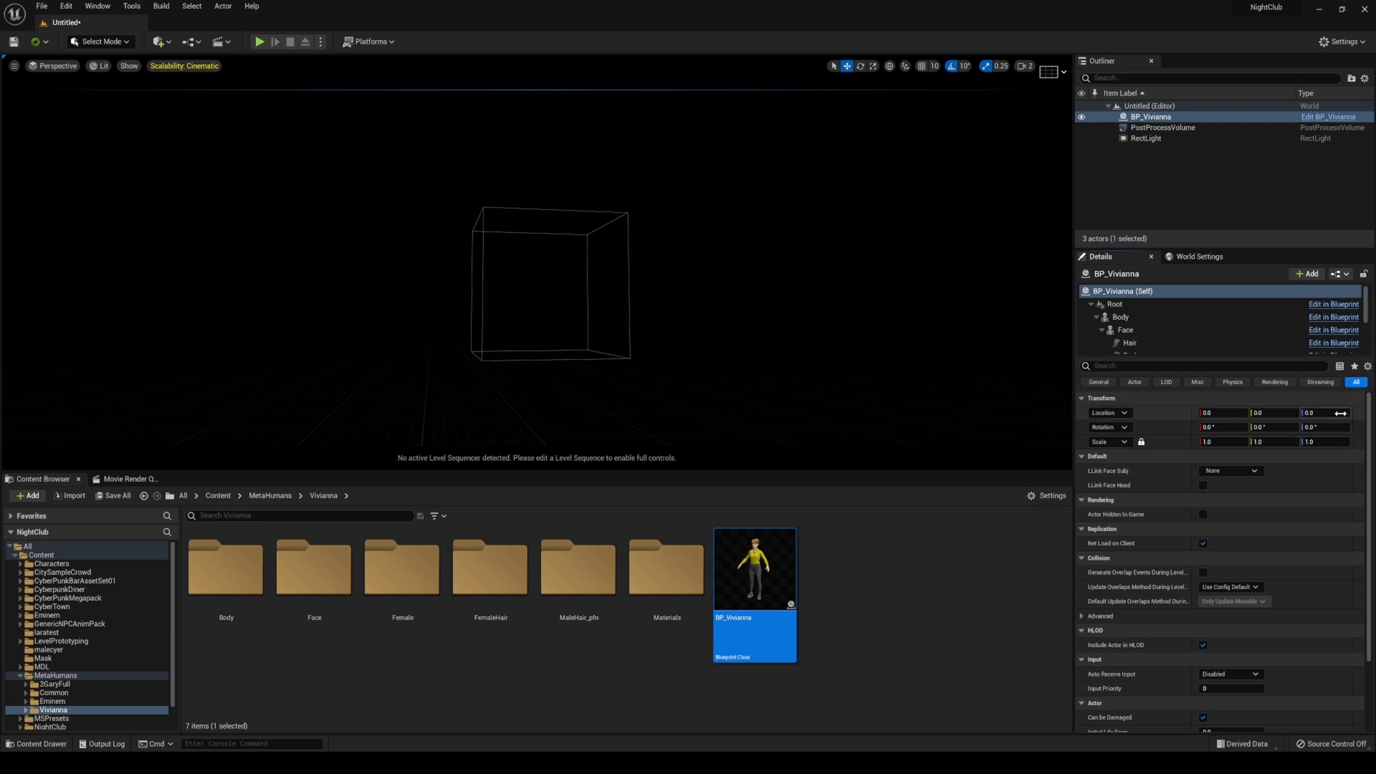
right_drag(675, 347, 501, 347)
key(f)
alt+drag(544, 301, 358, 298)
alt+right_drag(358, 298, 416, 276)
Move the RectLight in front of Vivianna's face and fly the view in close
alt+drag(416, 276, 358, 276)
click(888, 224)
mouse_move(888, 224)
right_down()
mouse_move(846, 244)
mouse_move(889, 243)
right_up()
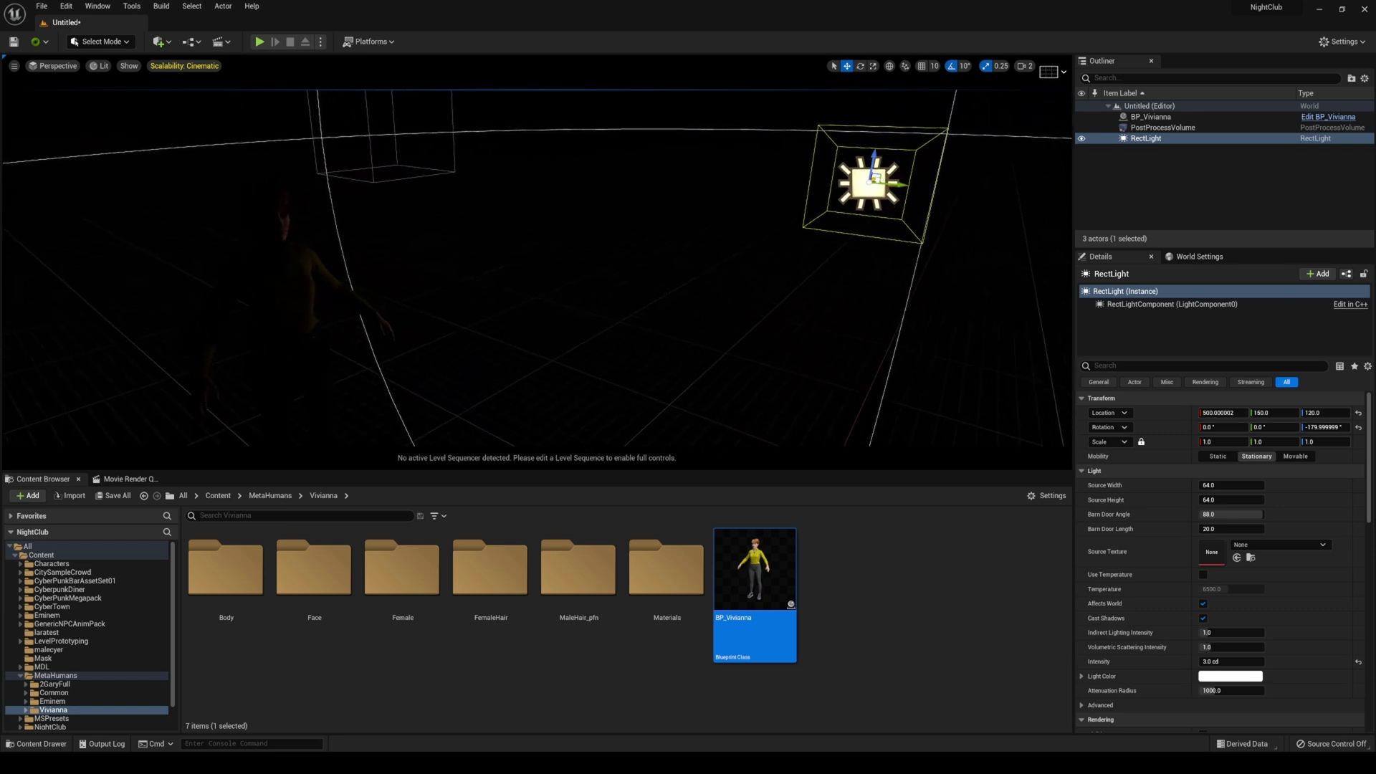
ctrl+drag(888, 243, 727, 247)
drag(614, 360, 510, 349)
right_drag(510, 349, 740, 478)
drag(740, 478, 765, 629)
right_drag(741, 465, 746, 466)
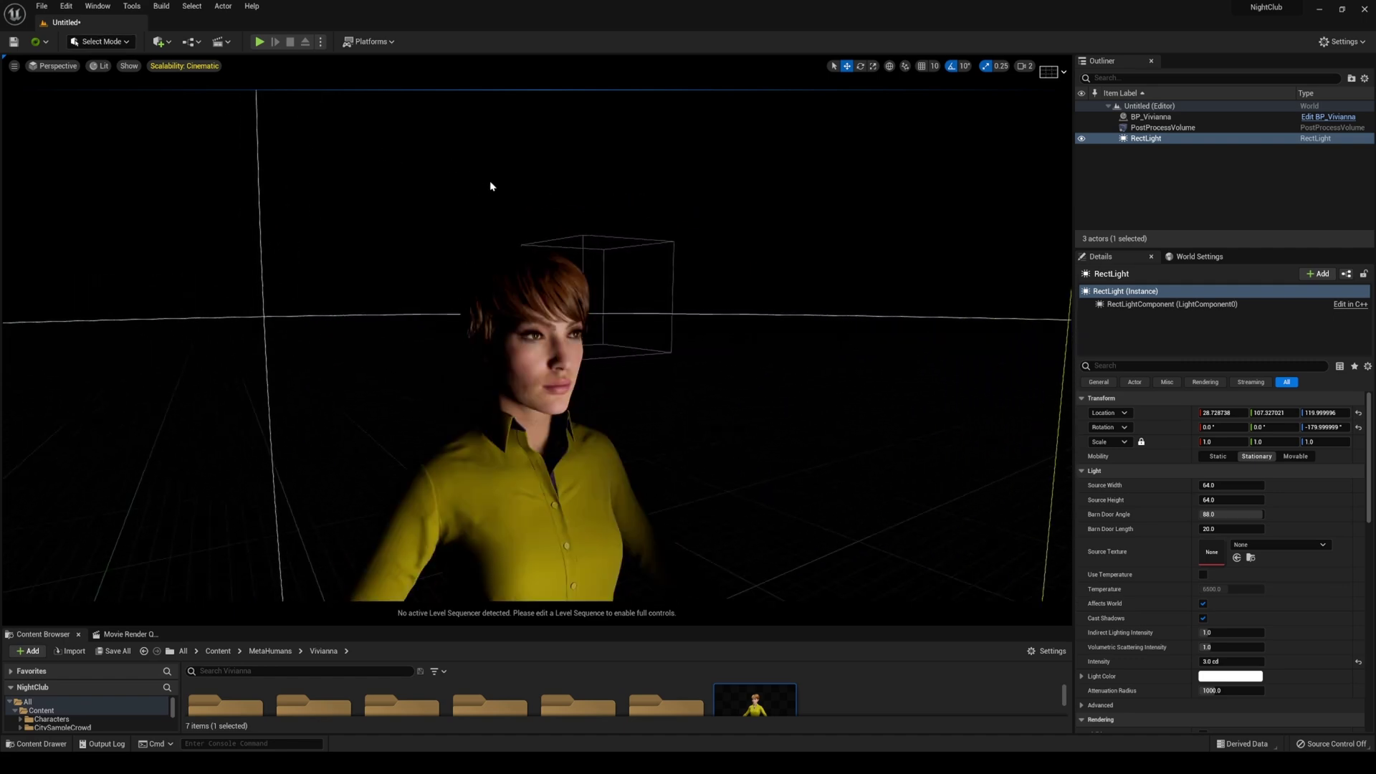
click(66, 6)
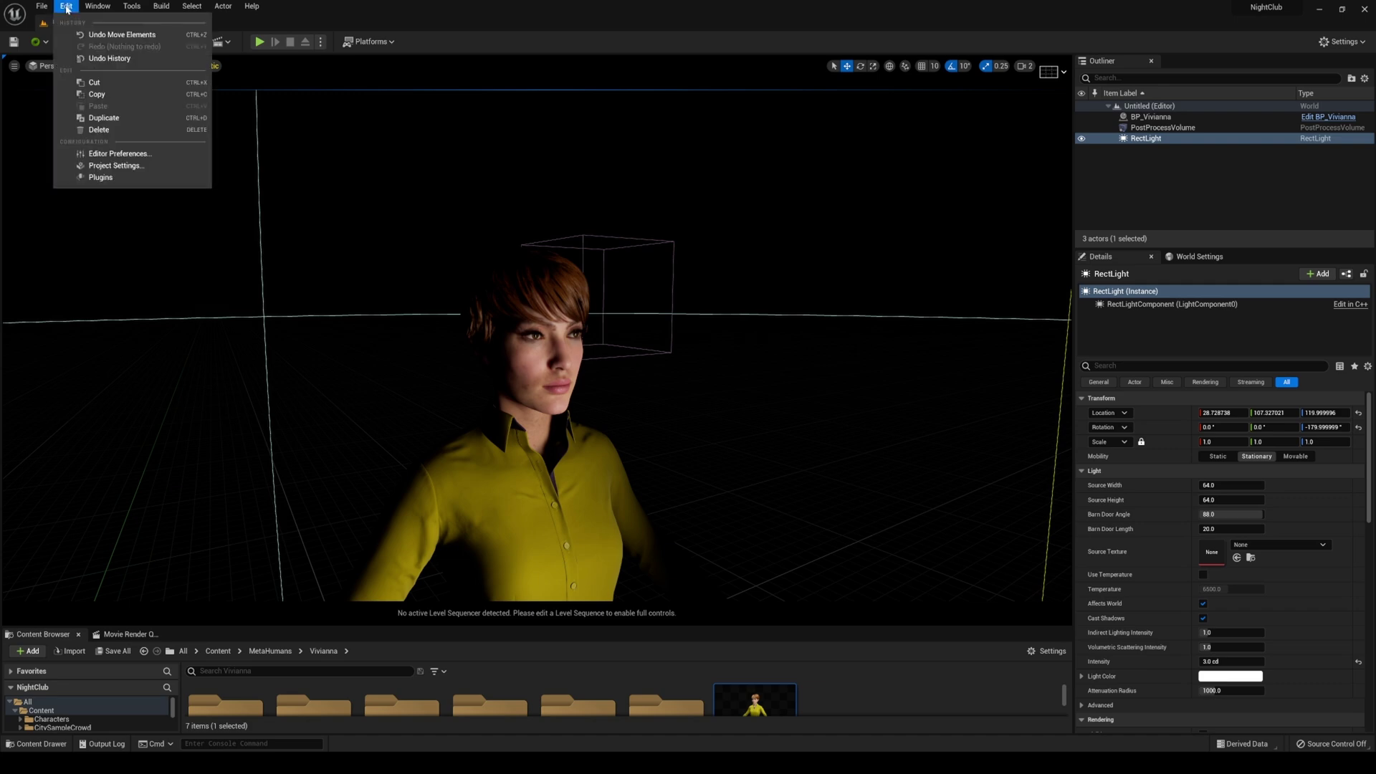
click(122, 163)
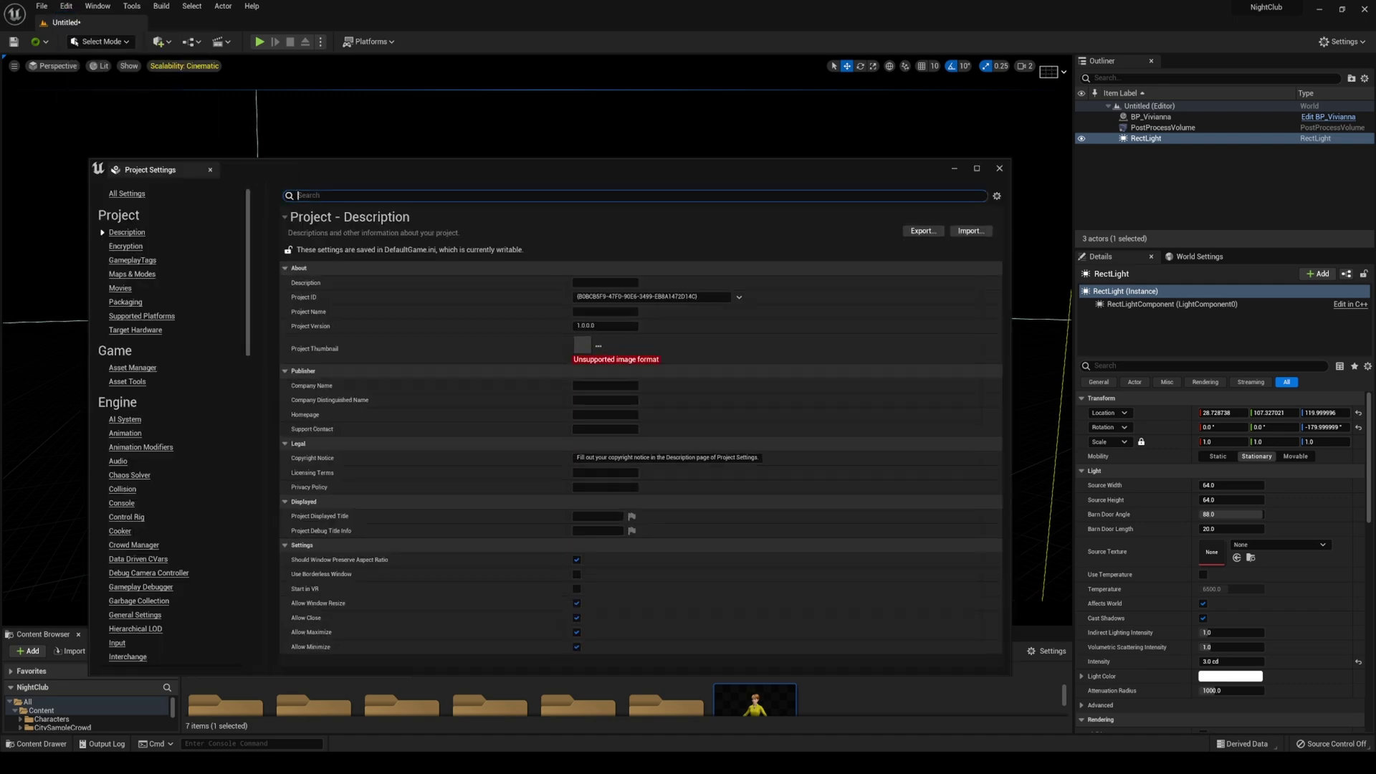
text(rhi)
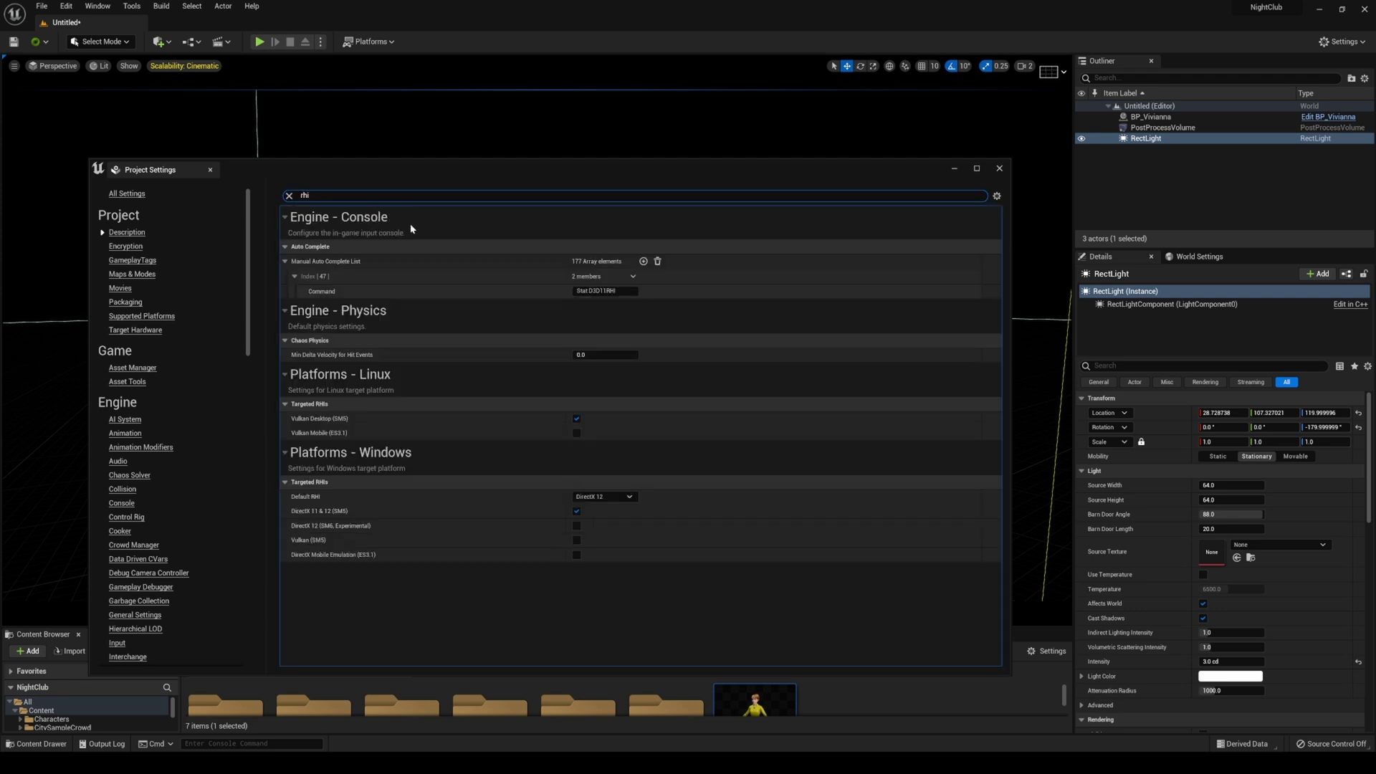
click(614, 499)
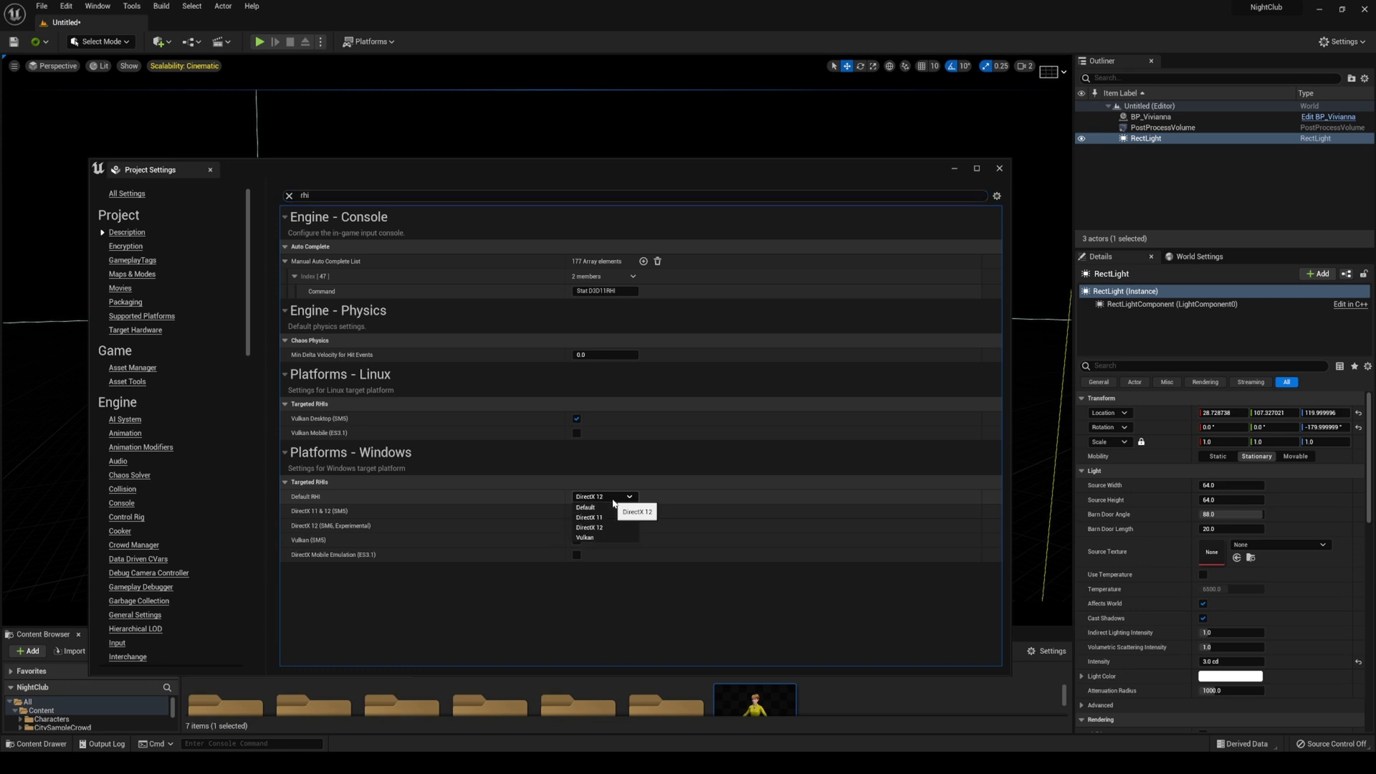
click(614, 499)
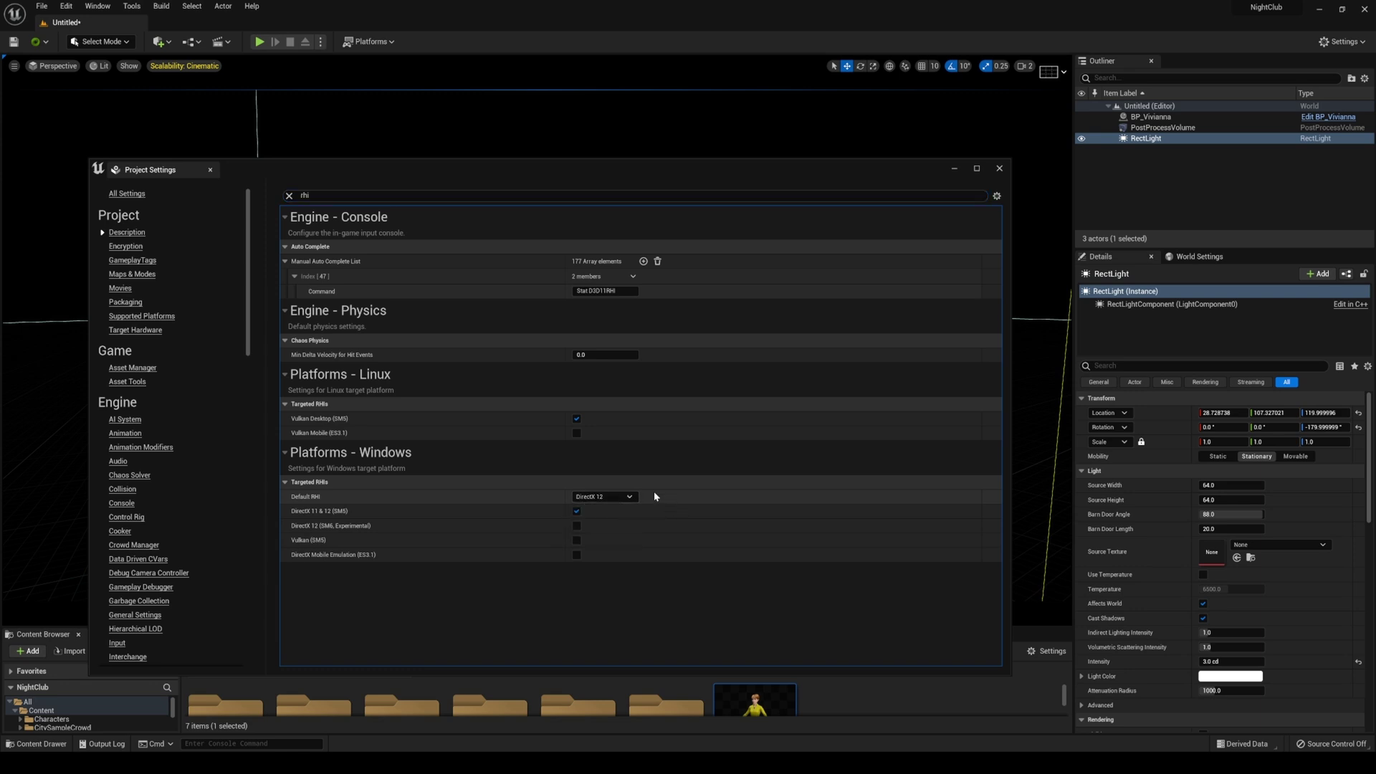
double_click(306, 195)
text(ray tra)
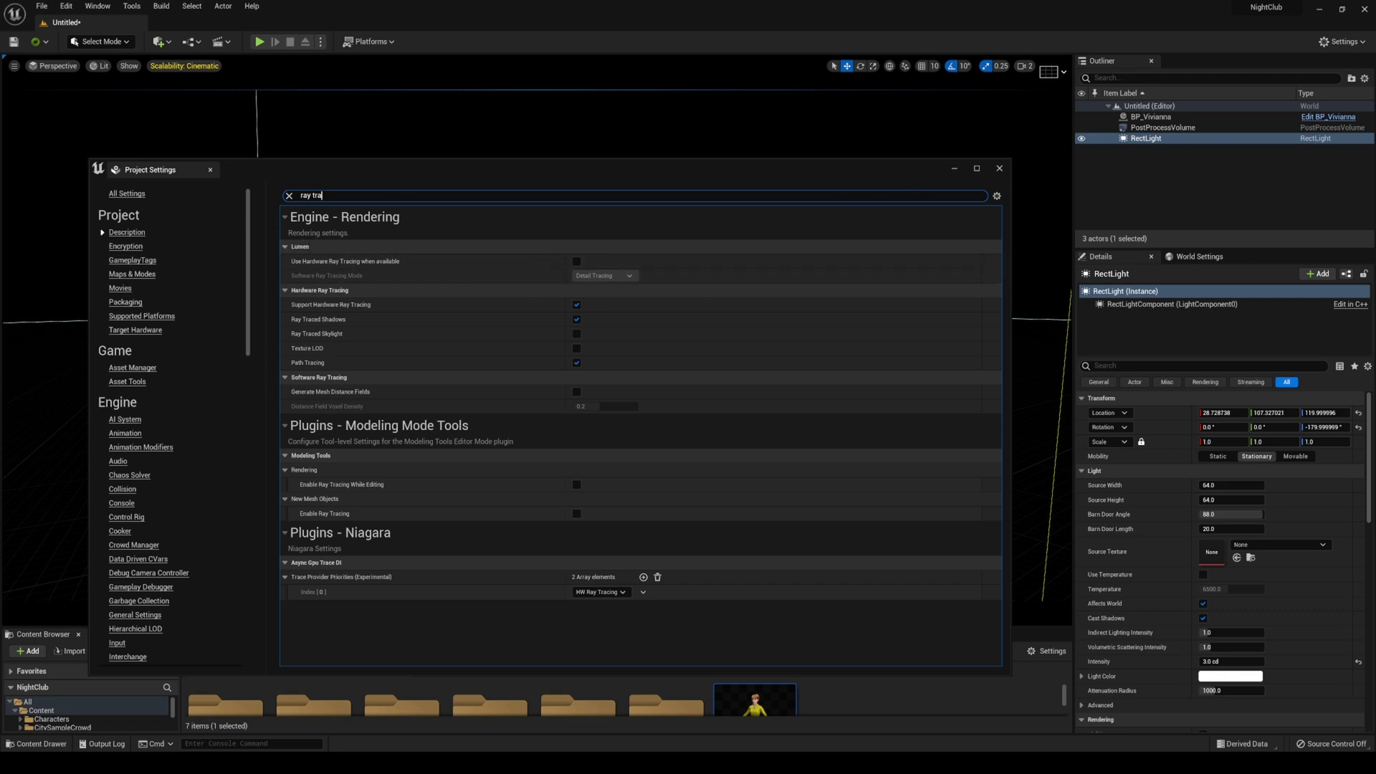
Close project settings, switch to game view, and preview the face in Path Tracing view mode
click(999, 168)
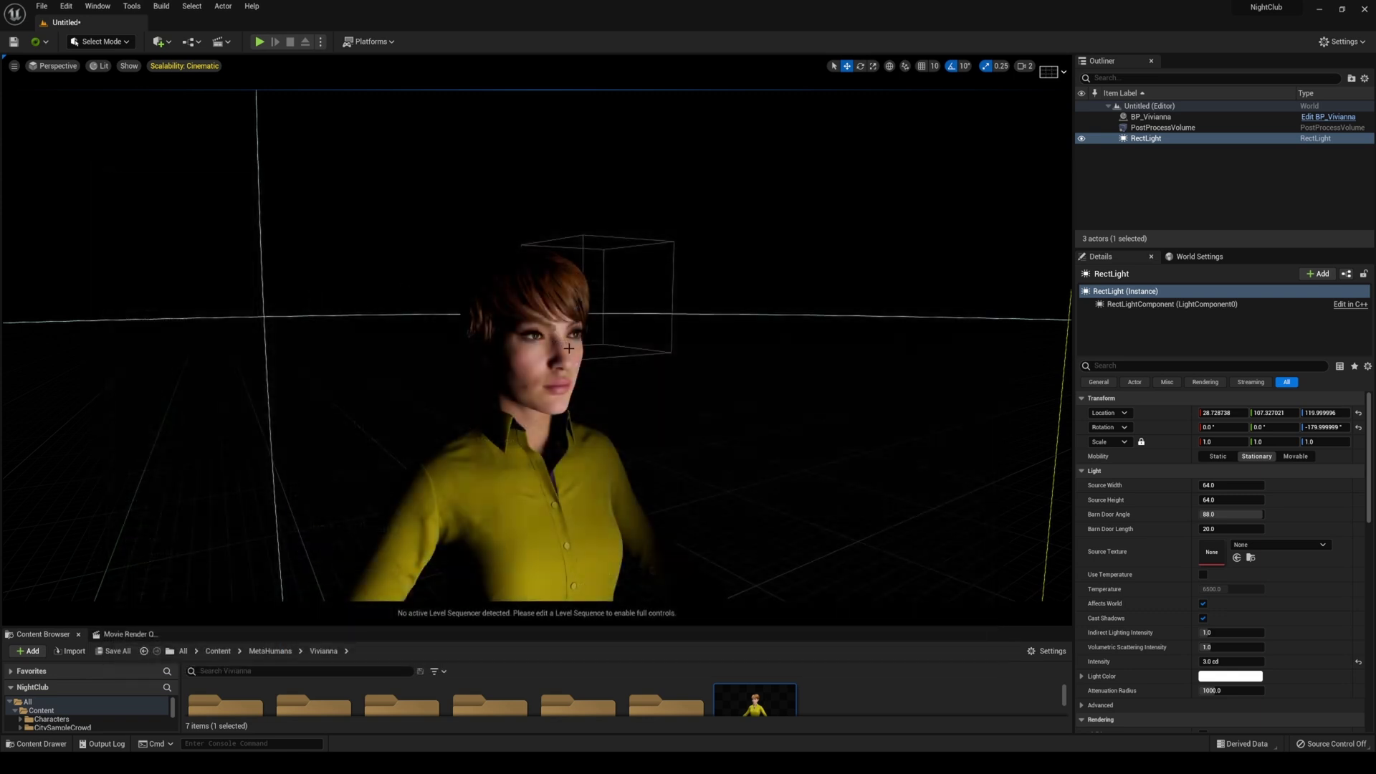
right_drag(641, 389, 647, 397)
key(g)
click(99, 66)
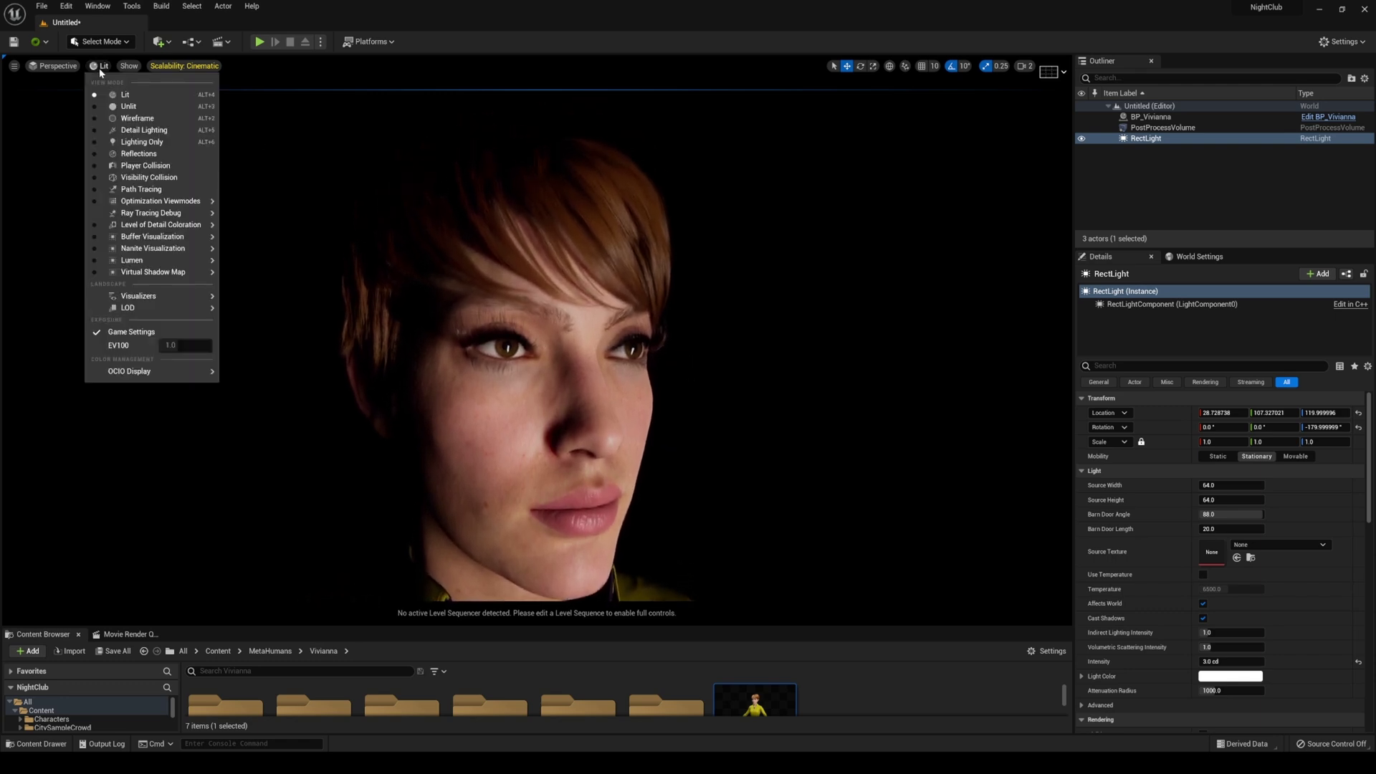
click(141, 189)
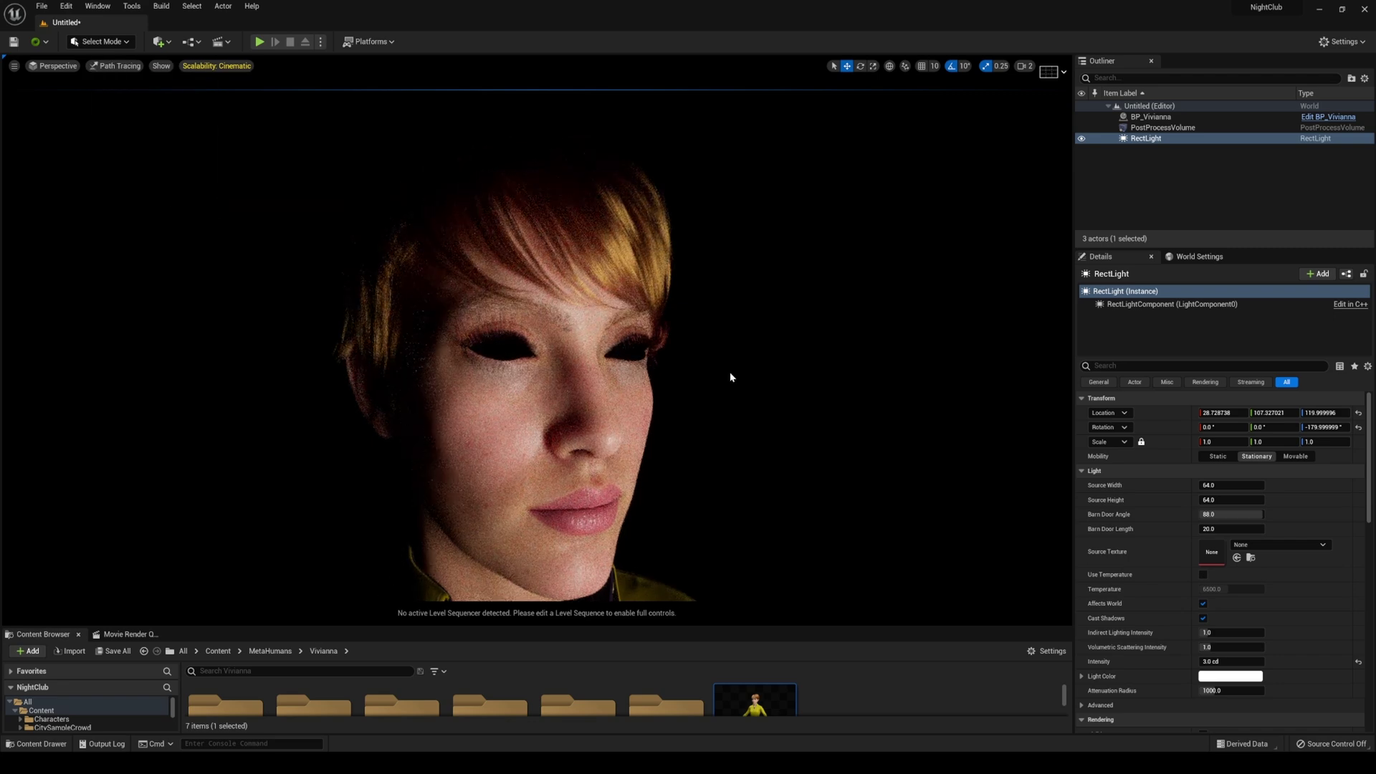
right_drag(720, 405, 720, 405)
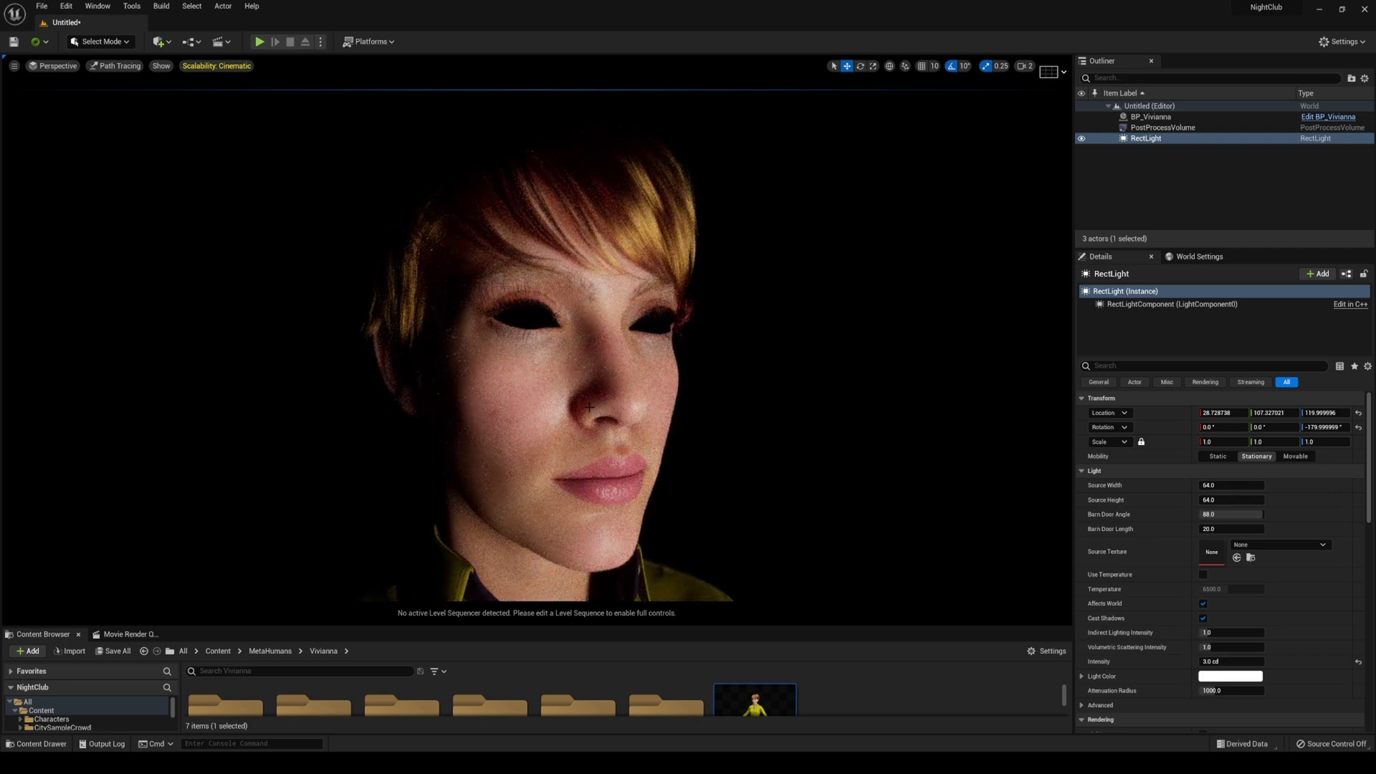
Return the viewport to Lit mode and select the Vivianna character
click(94, 66)
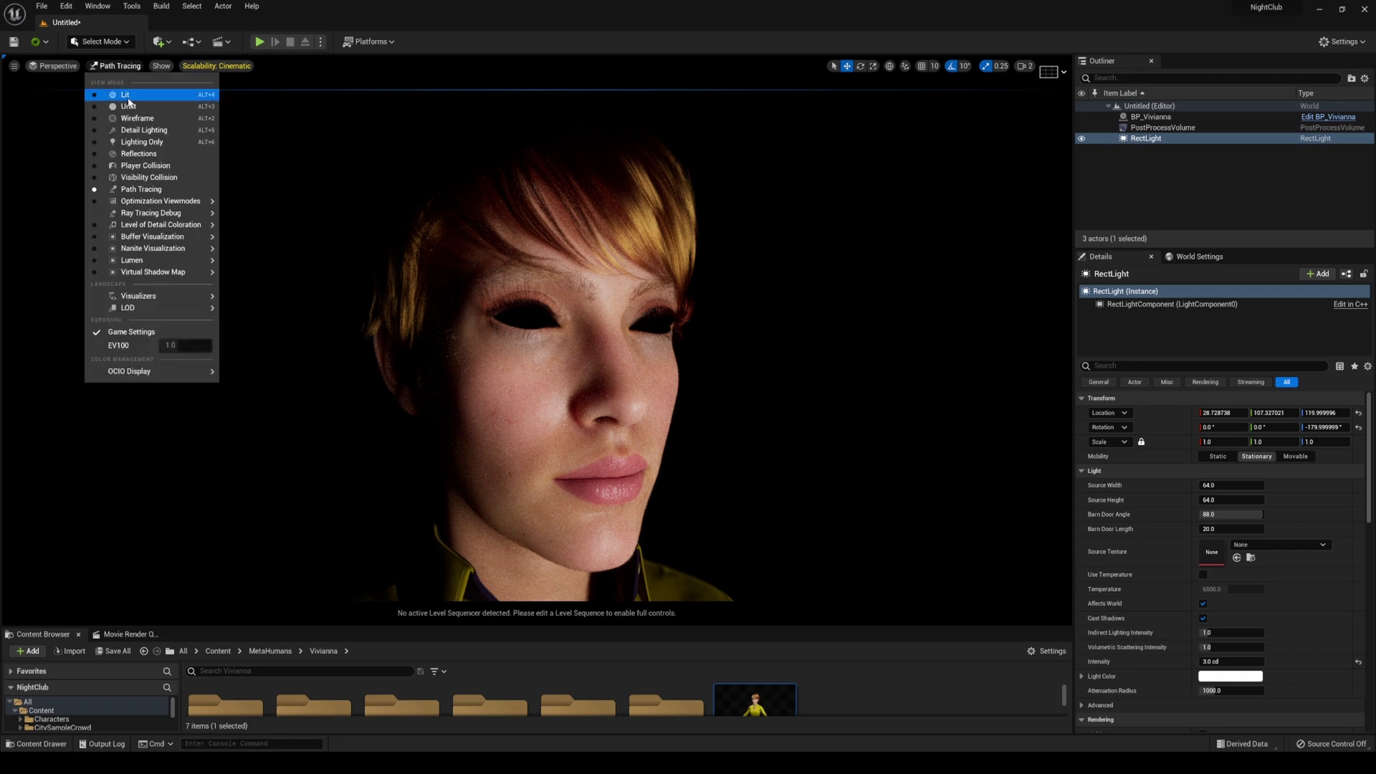
click(129, 101)
click(534, 416)
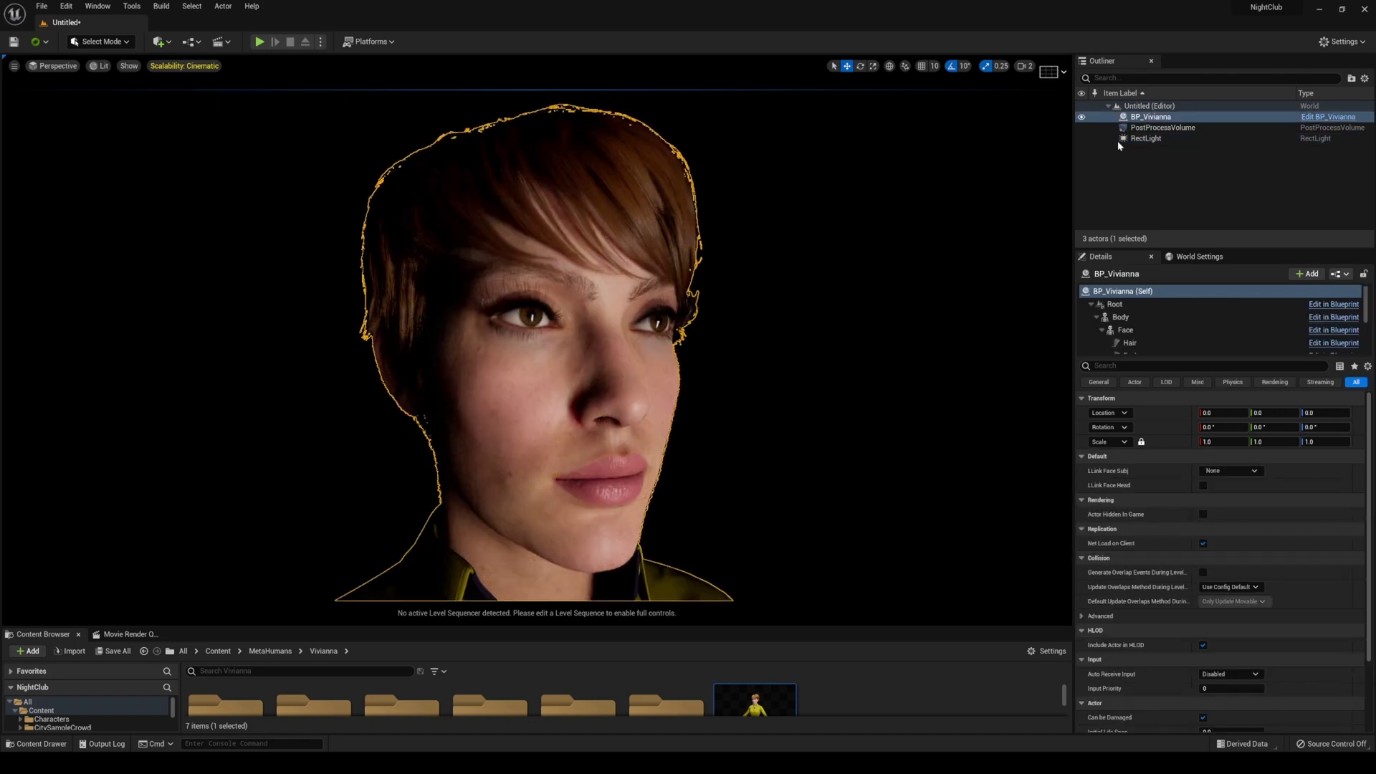
click(1125, 330)
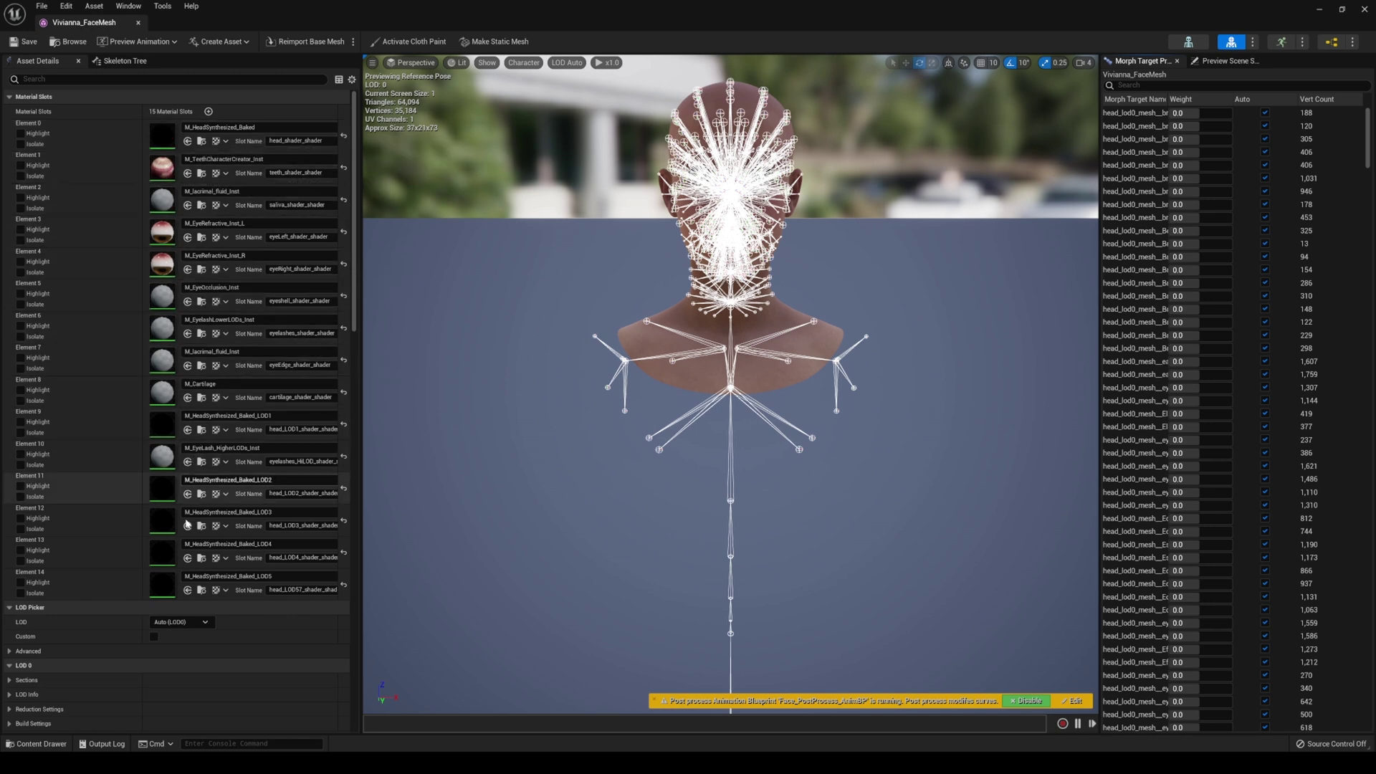
scroll(221, 531, down, 2)
scroll(221, 530, down, 3)
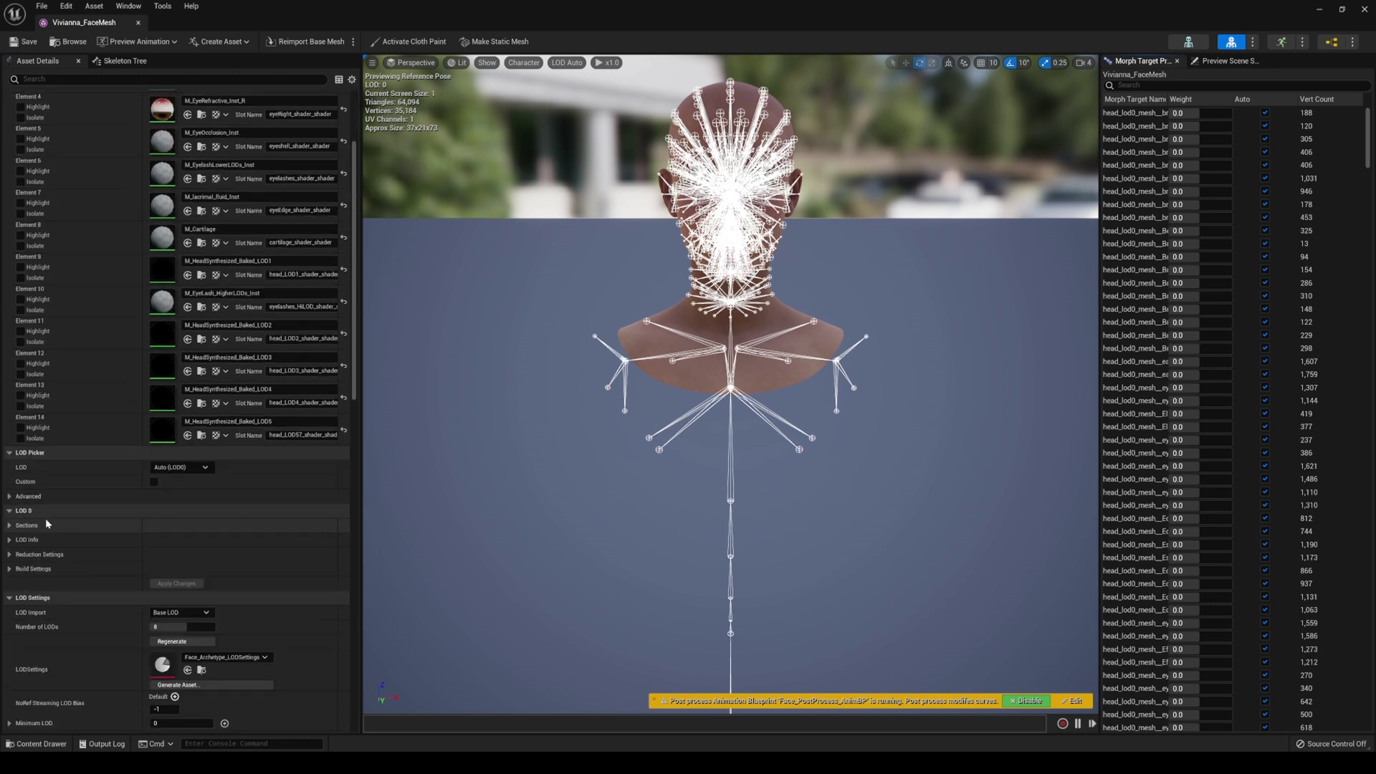
click(10, 526)
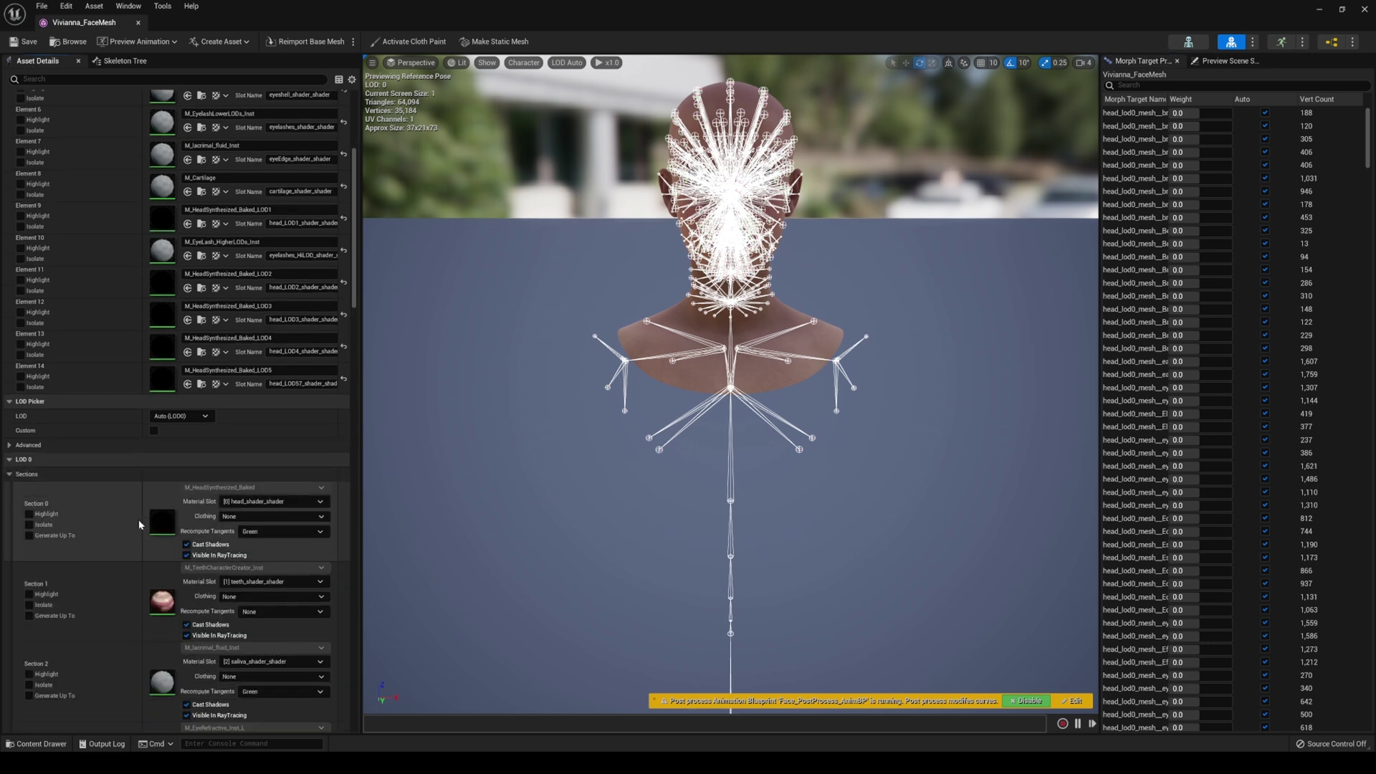
scroll(226, 527, down, 10)
scroll(226, 527, down, 3)
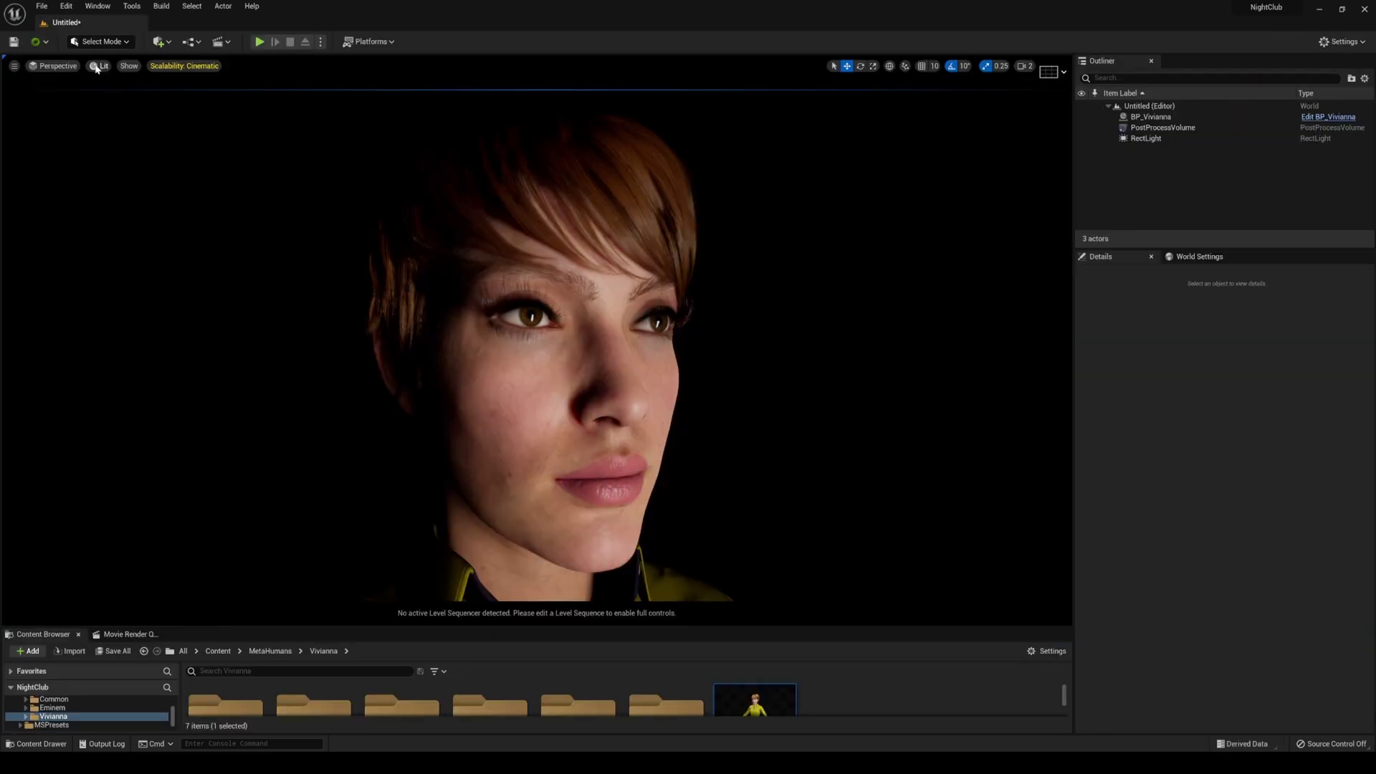
Preview Vivianna's eyes in Path Tracing view mode, then switch the viewport back to Lit
click(99, 65)
click(144, 194)
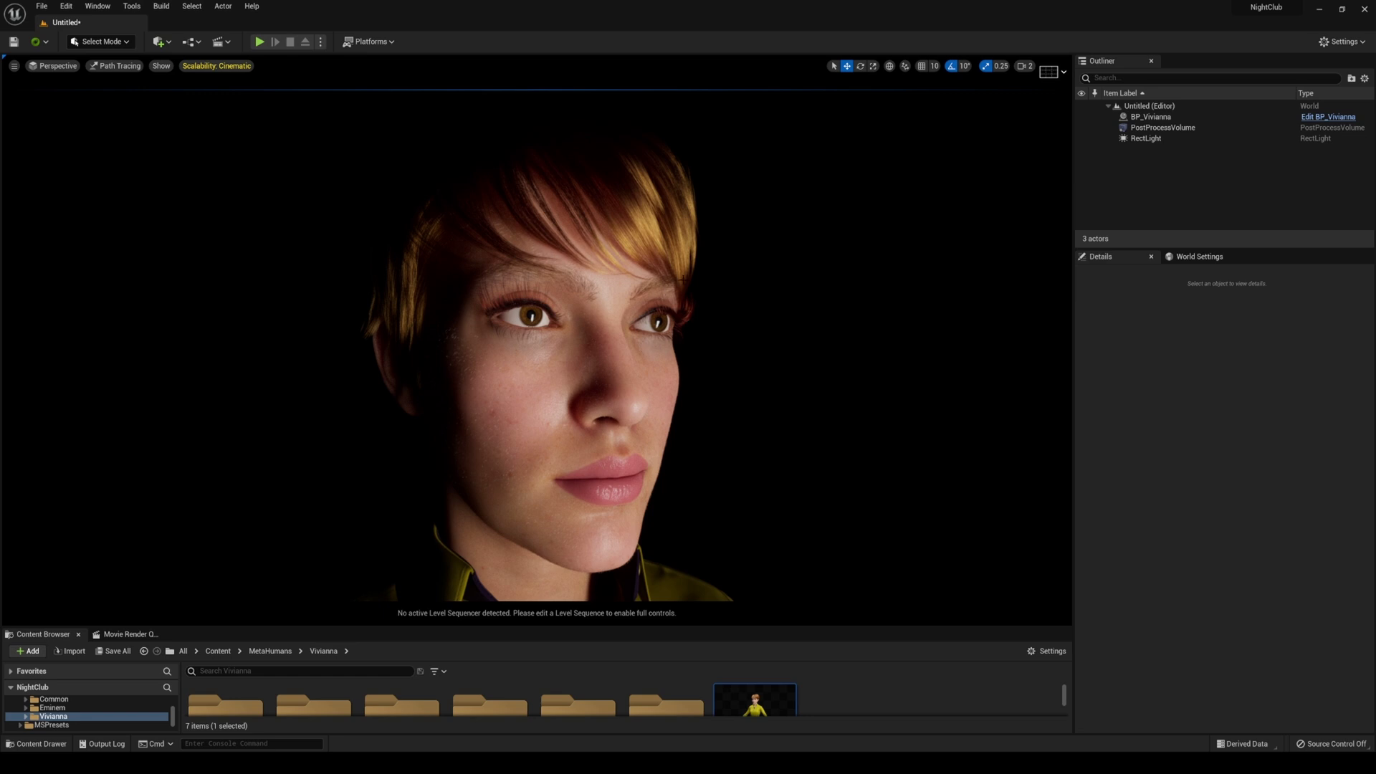
click(115, 65)
click(138, 95)
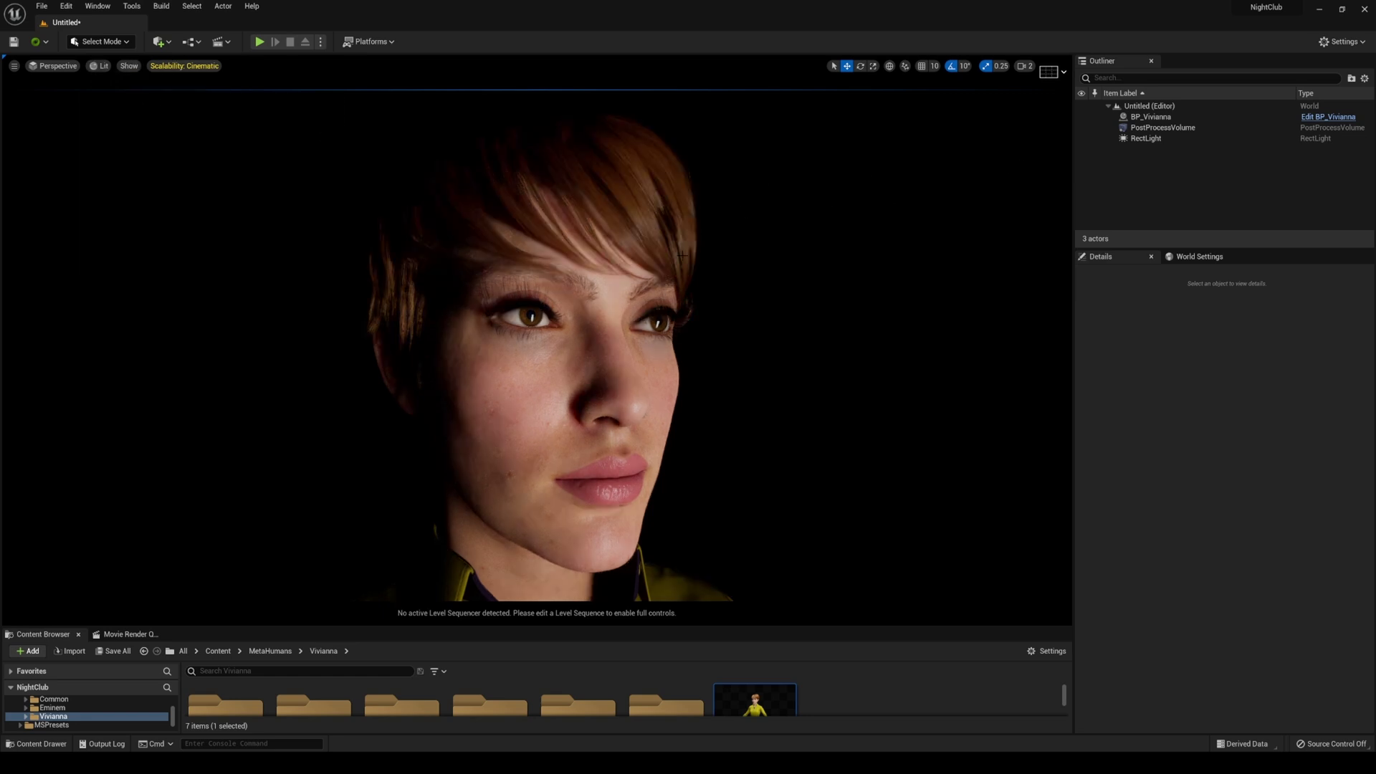
Review the PostProcessVolume's PathTracing settings (32 bounces, 20000 samples, denoiser), then render path-traced
click(1160, 127)
scroll(1158, 496, down, 5)
scroll(1163, 534, down, 10)
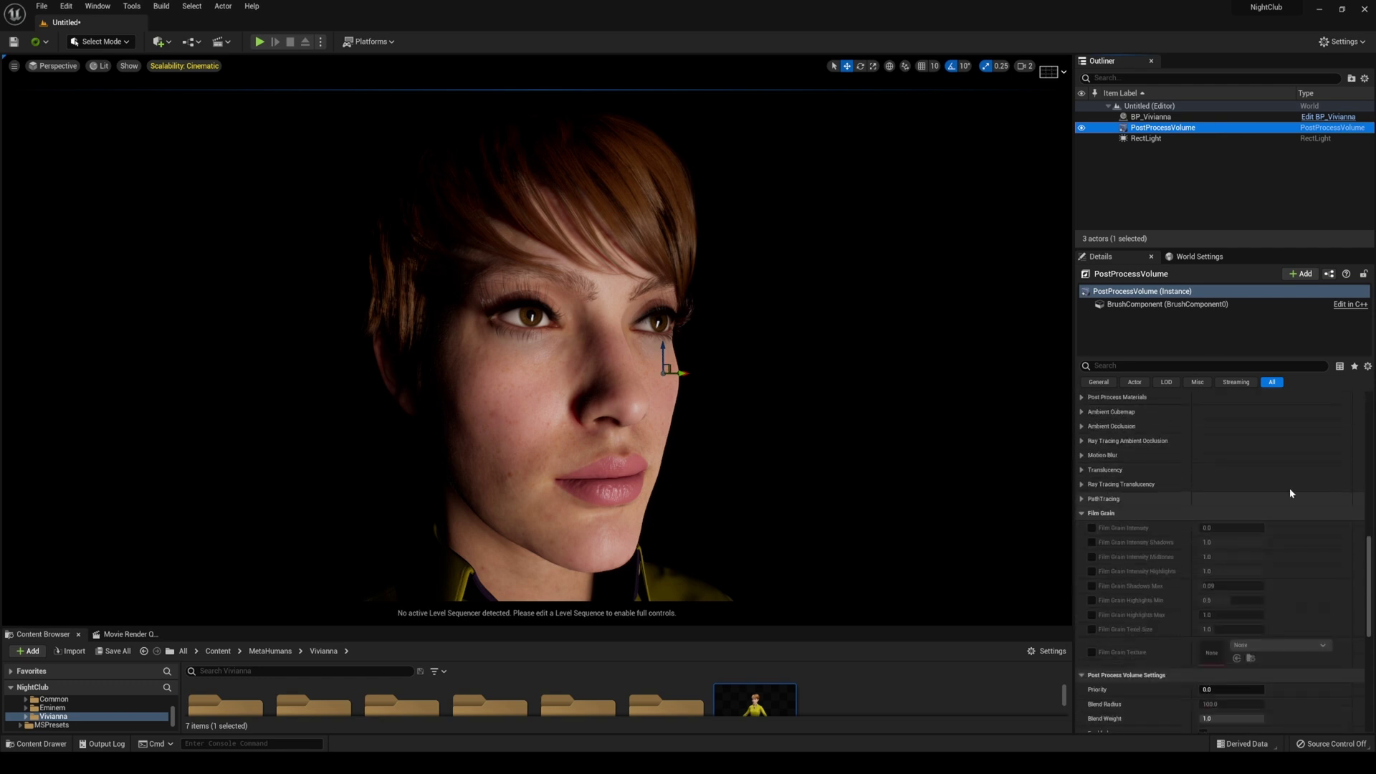
click(1097, 498)
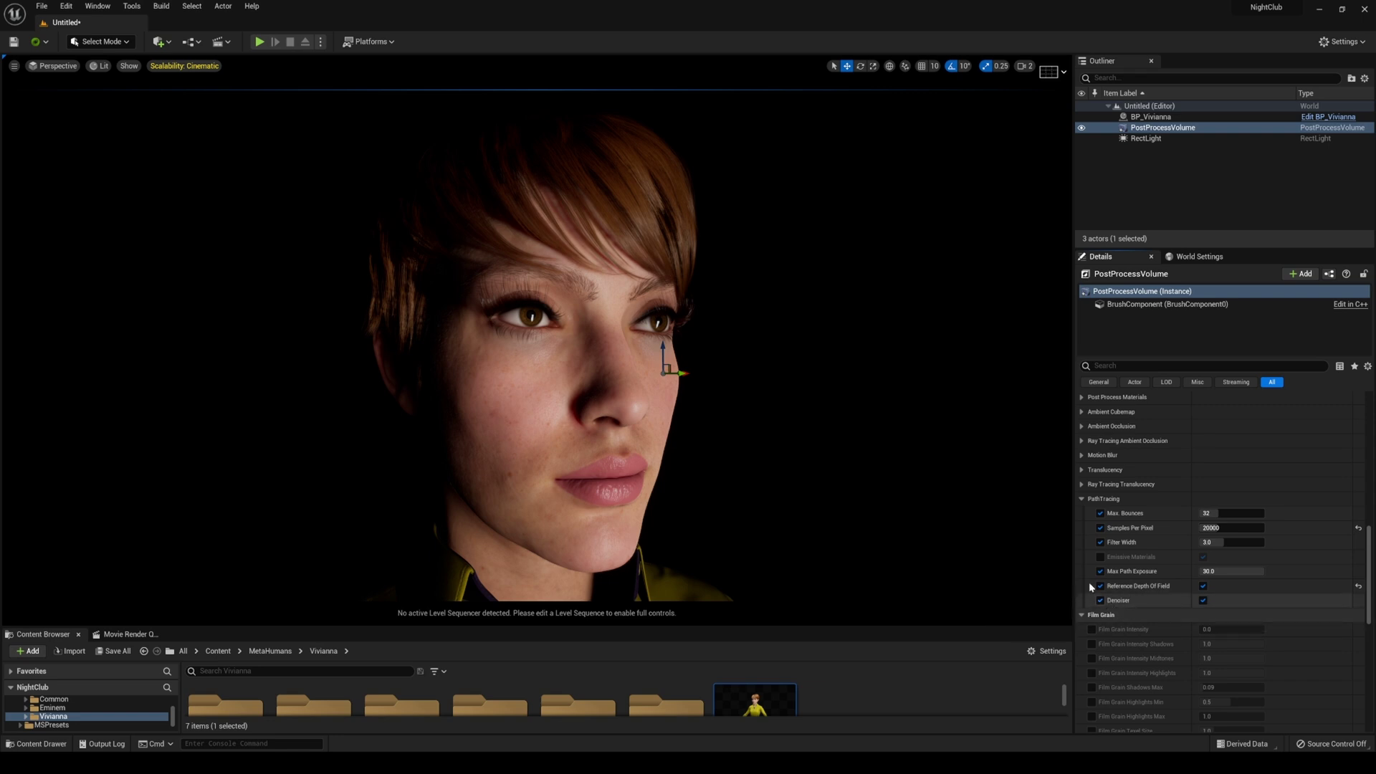
scroll(717, 387, up, 2)
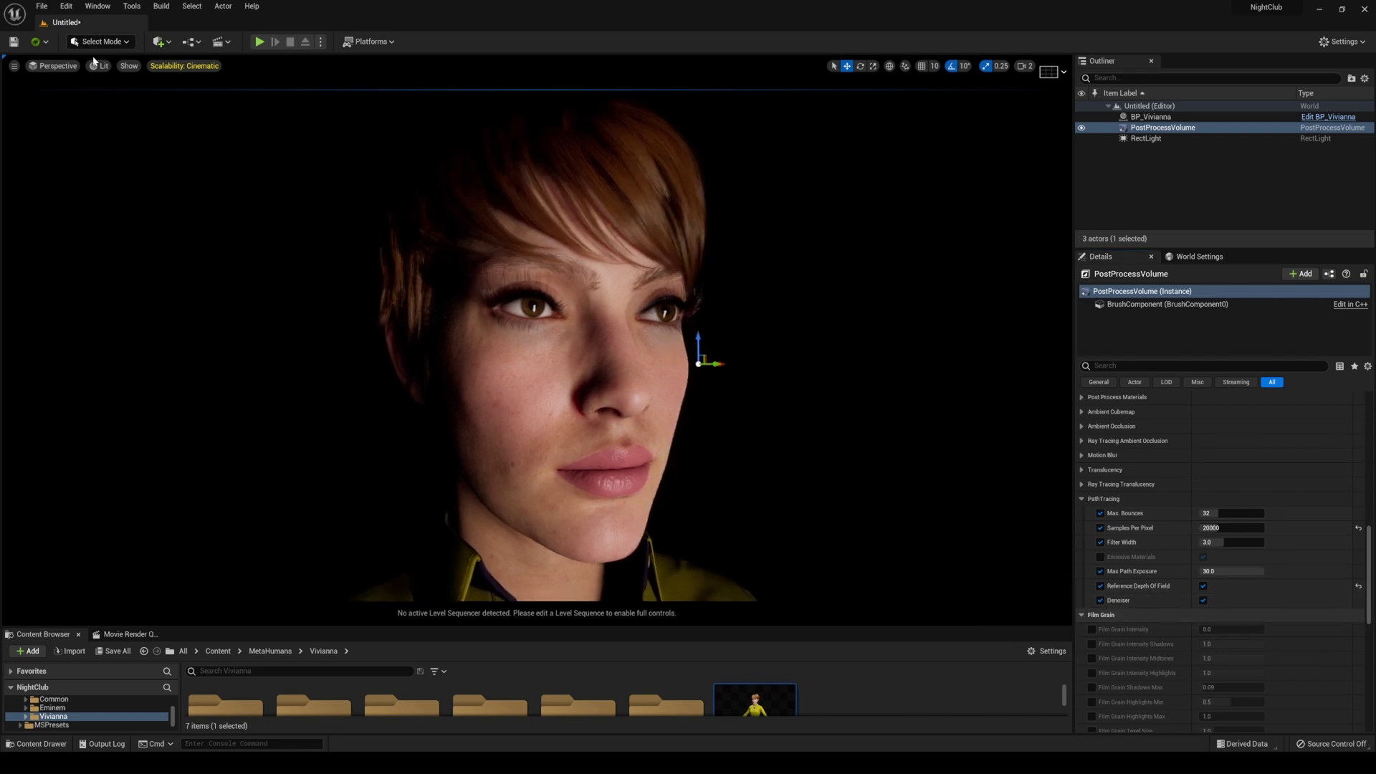
click(99, 66)
click(147, 191)
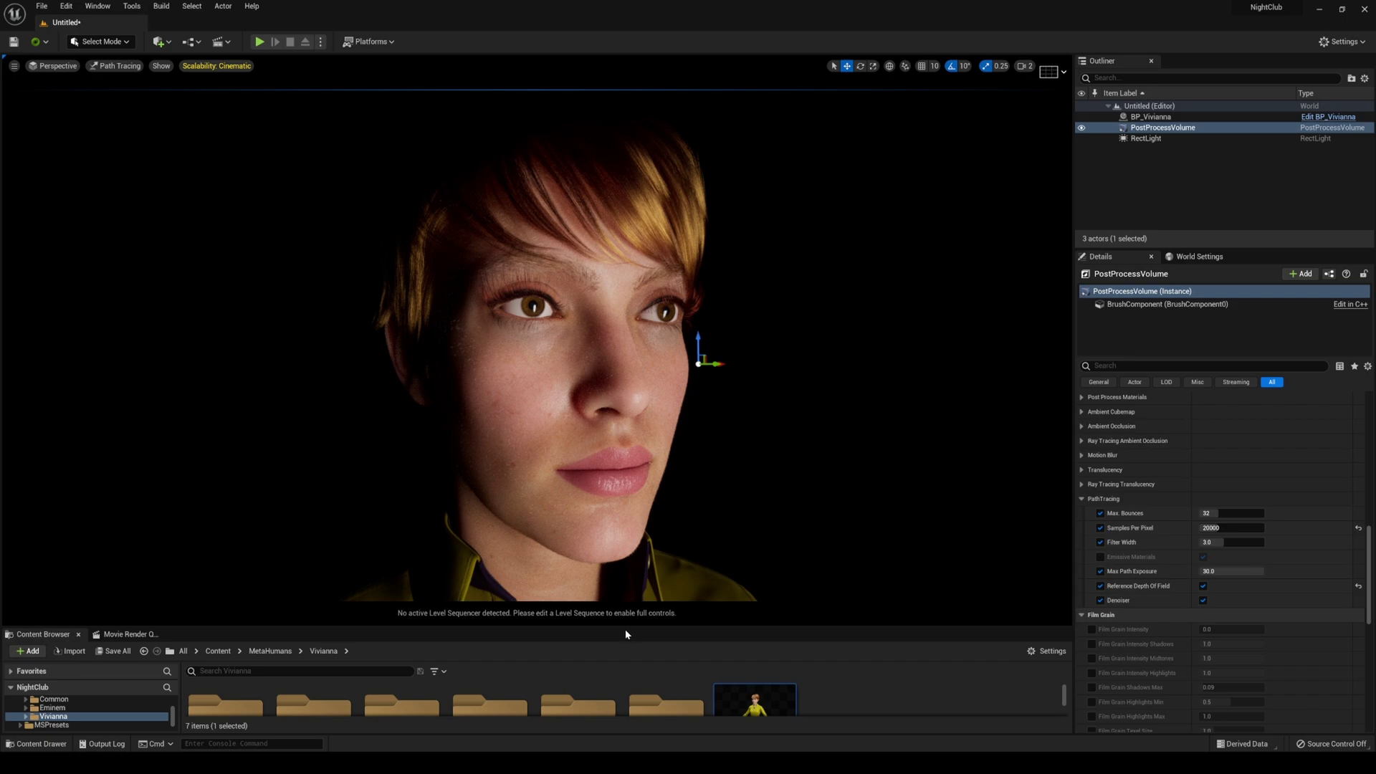
Create a new level sequence named 'trace' and save the current level
drag(625, 629, 610, 560)
click(219, 42)
click(244, 68)
text(trace)
click(937, 543)
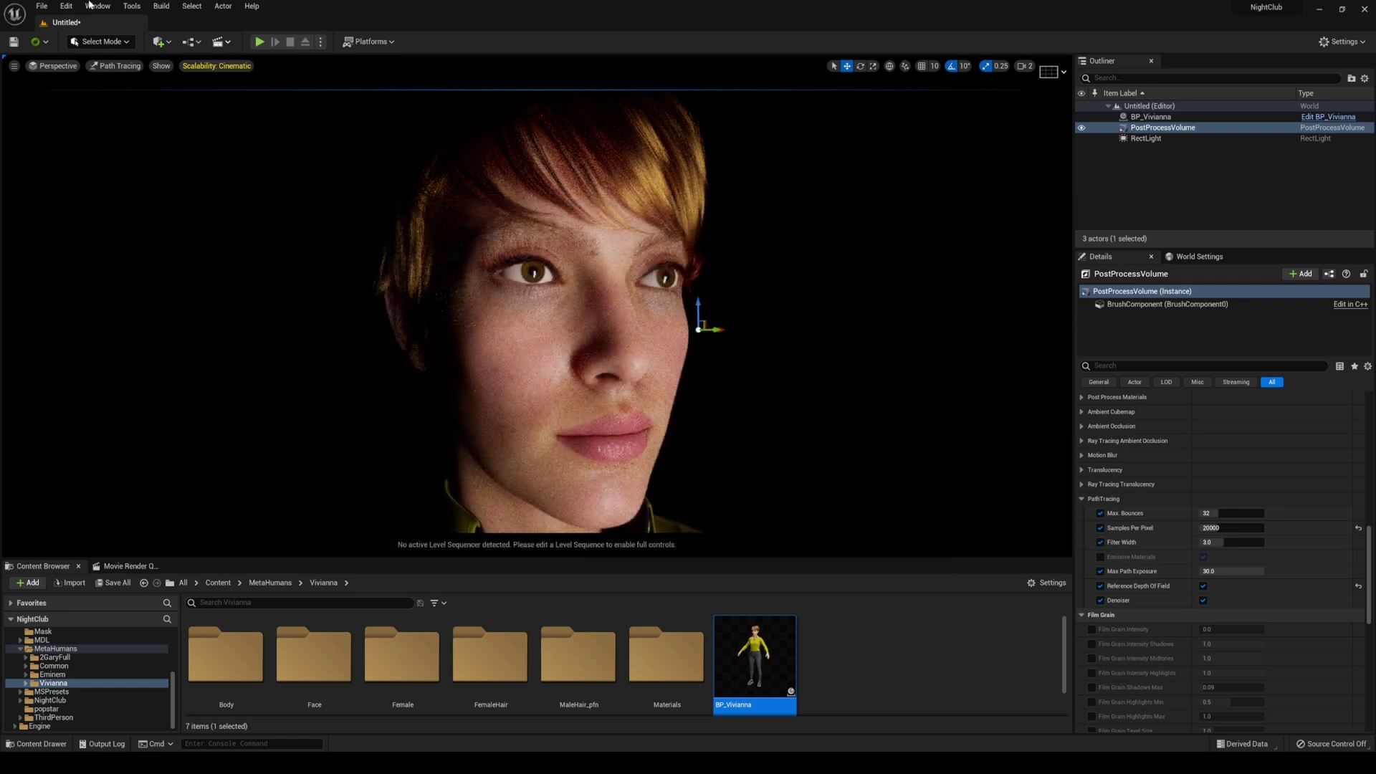
click(41, 6)
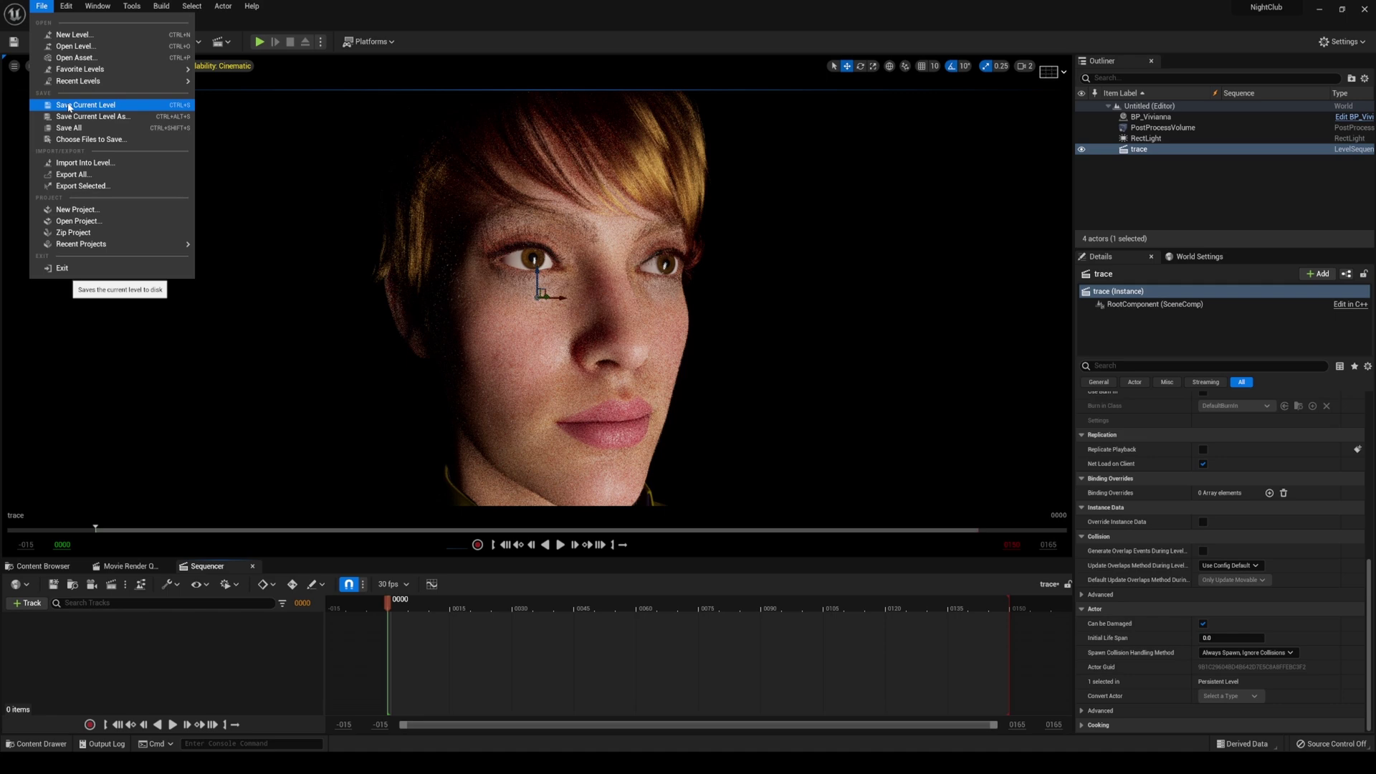
click(109, 108)
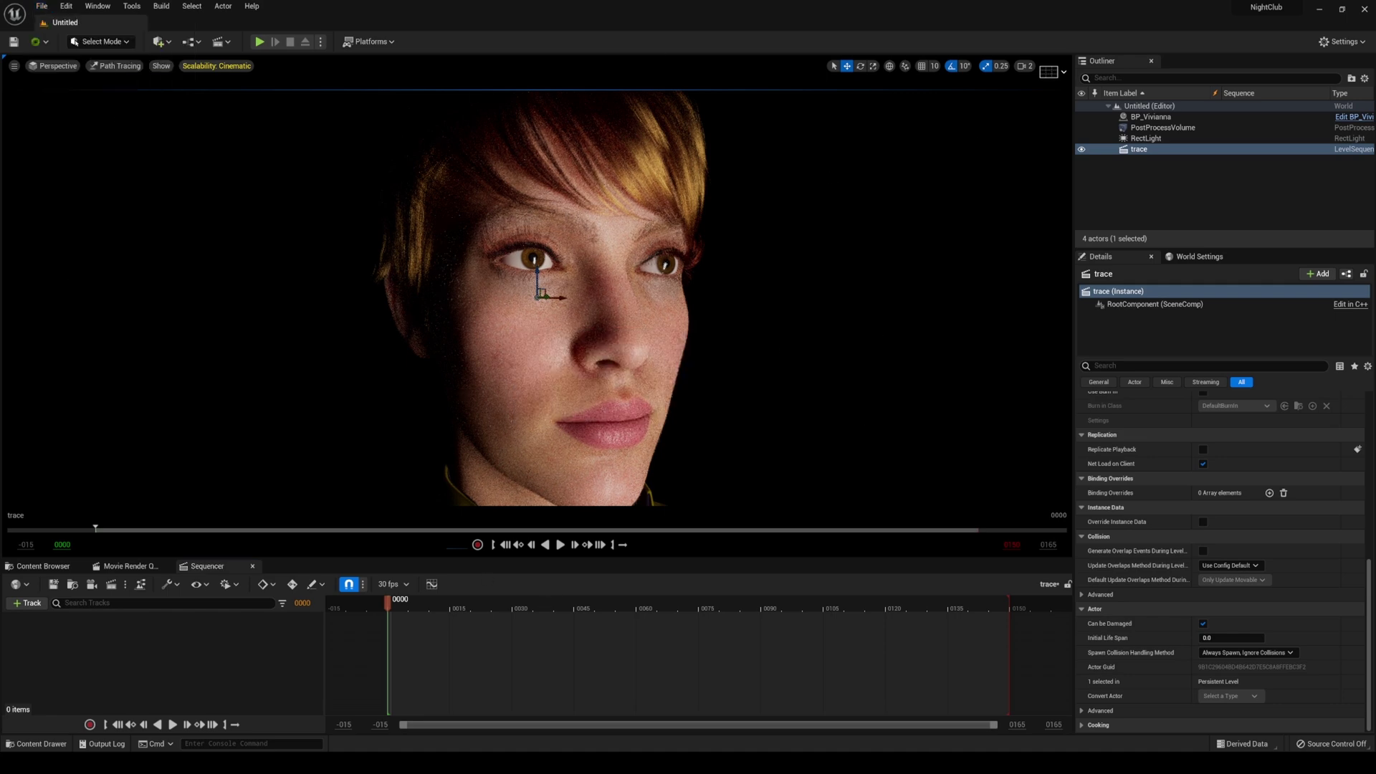
Add BP_Vivianna to the trace sequence via Actor To Sequencer
click(557, 368)
click(27, 603)
mouse_move(71, 413)
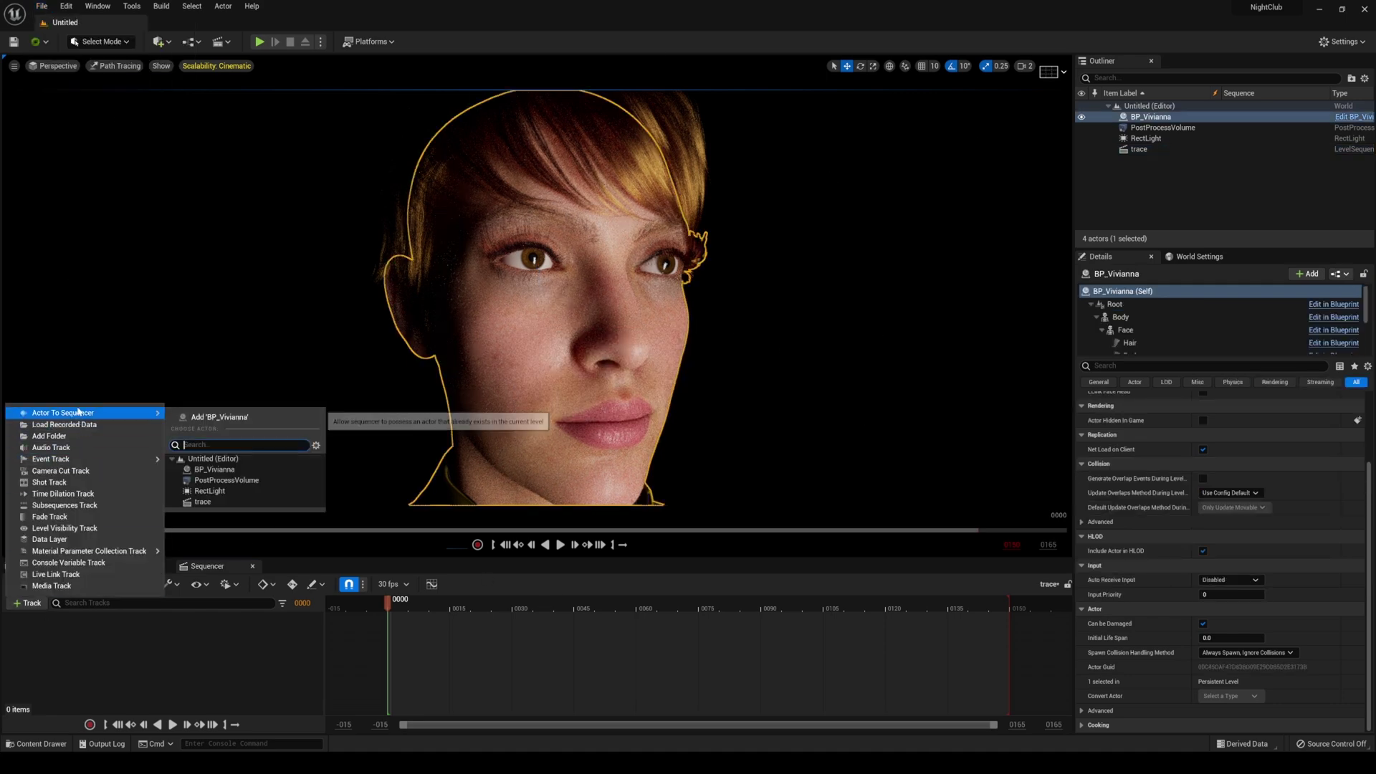
click(276, 412)
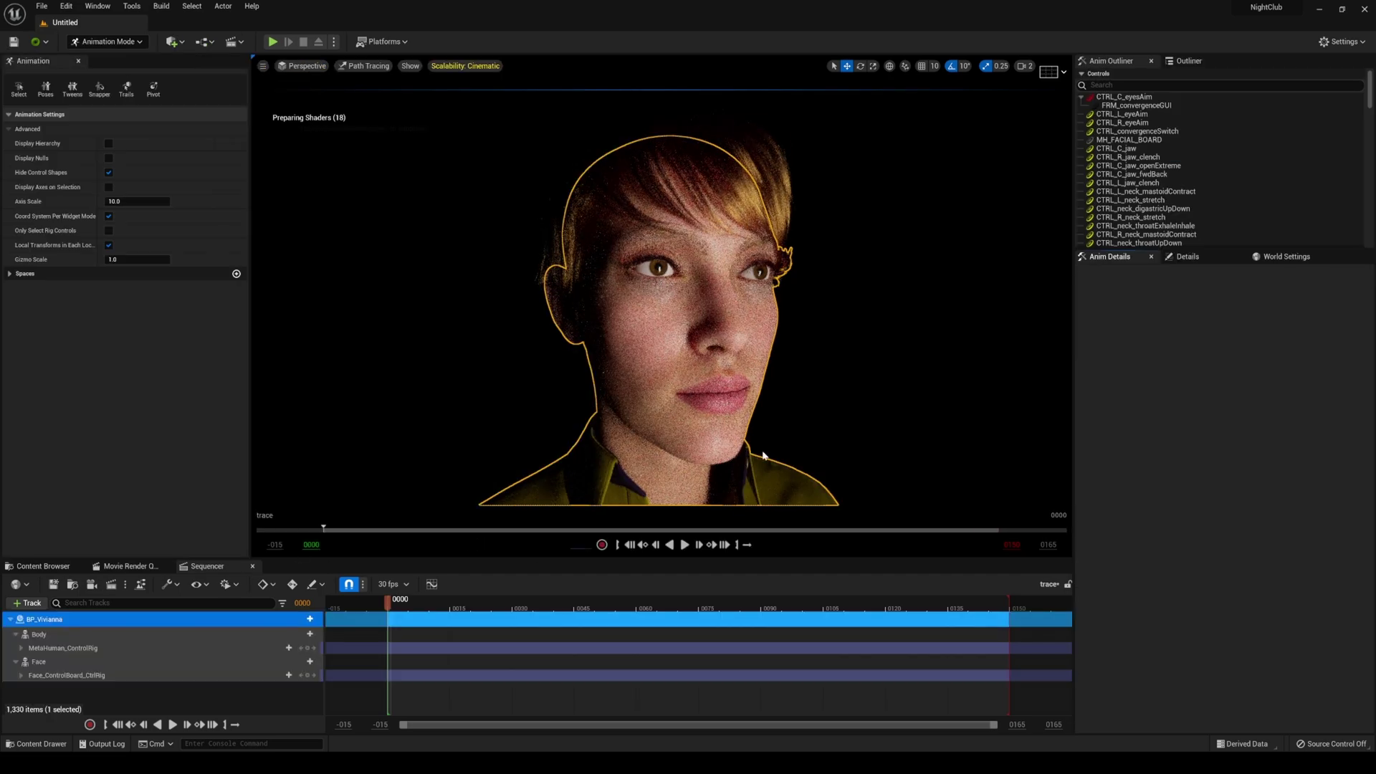
Add a camera cut with a new Cine Camera Actor to the trace sequence
click(91, 584)
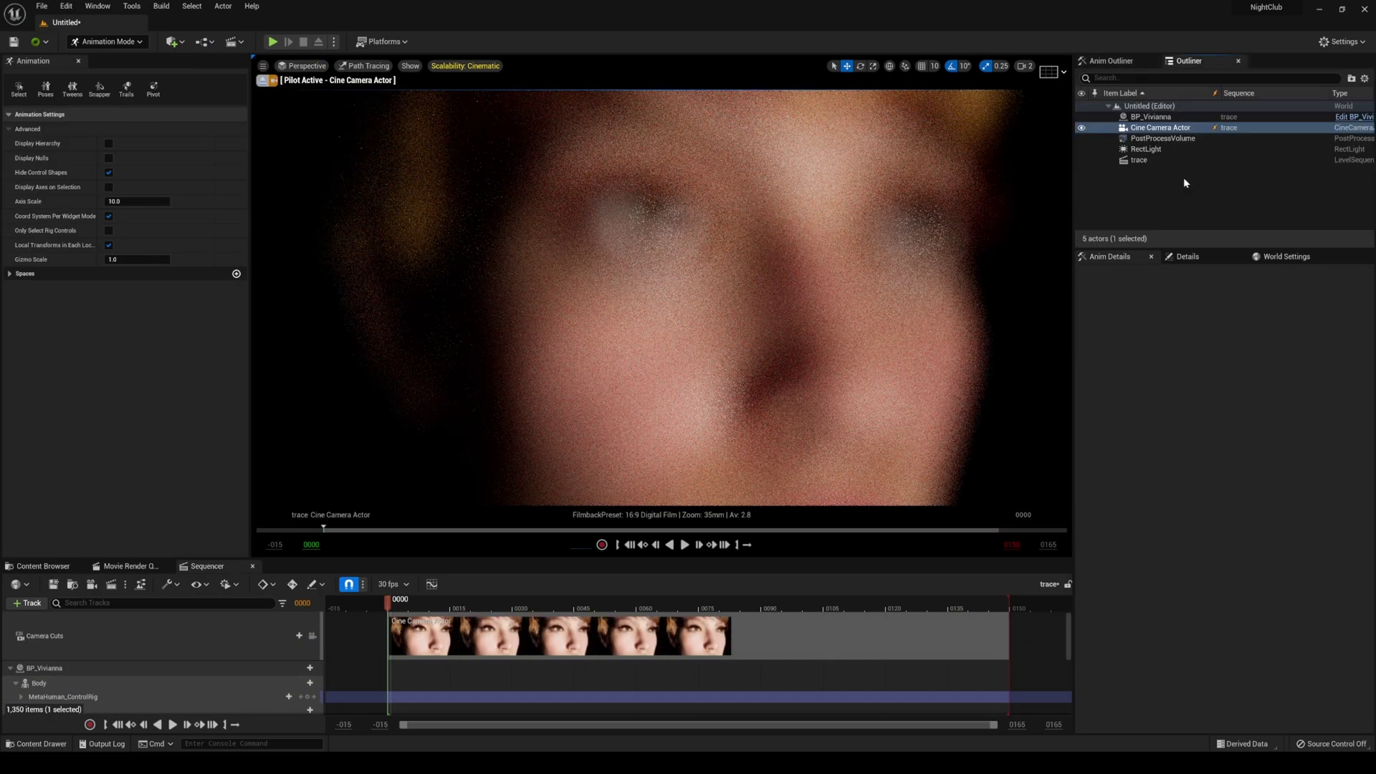
click(1111, 61)
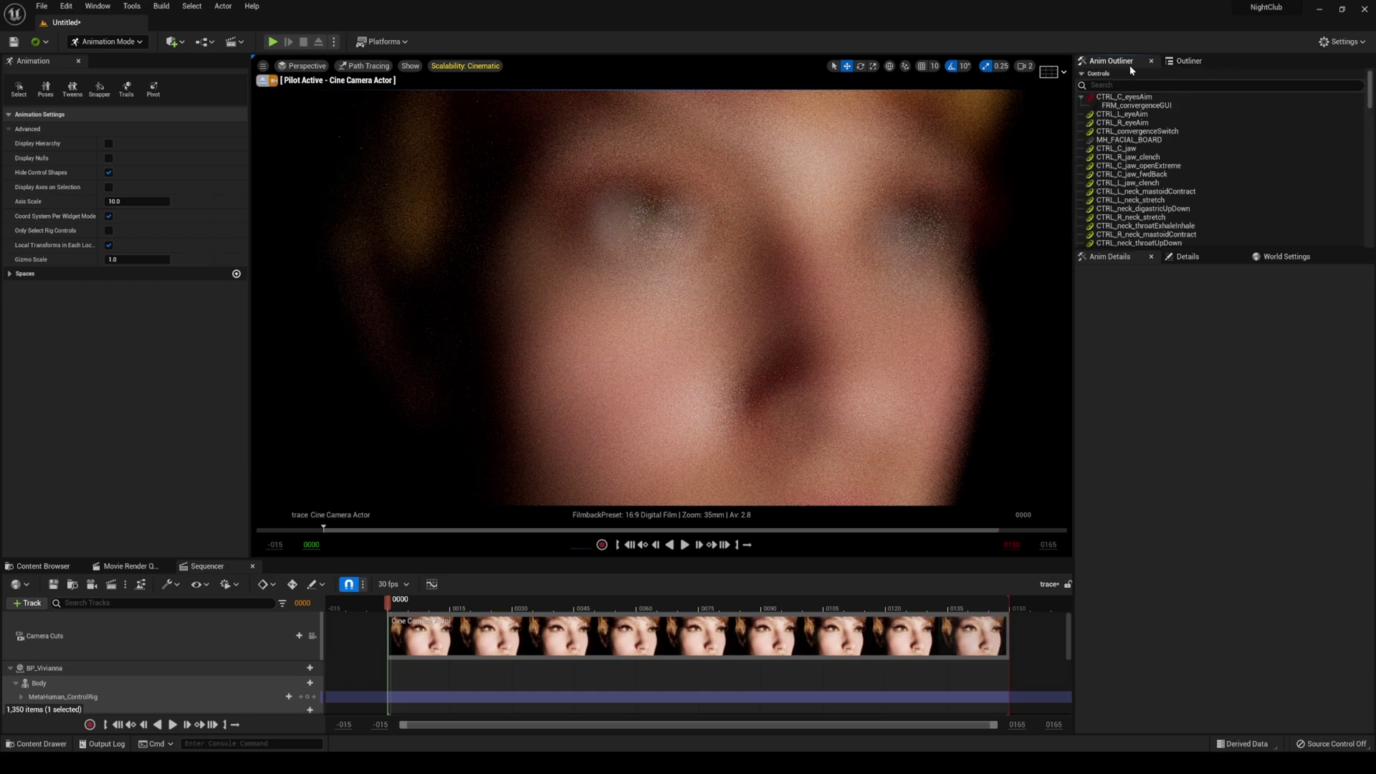
click(1190, 62)
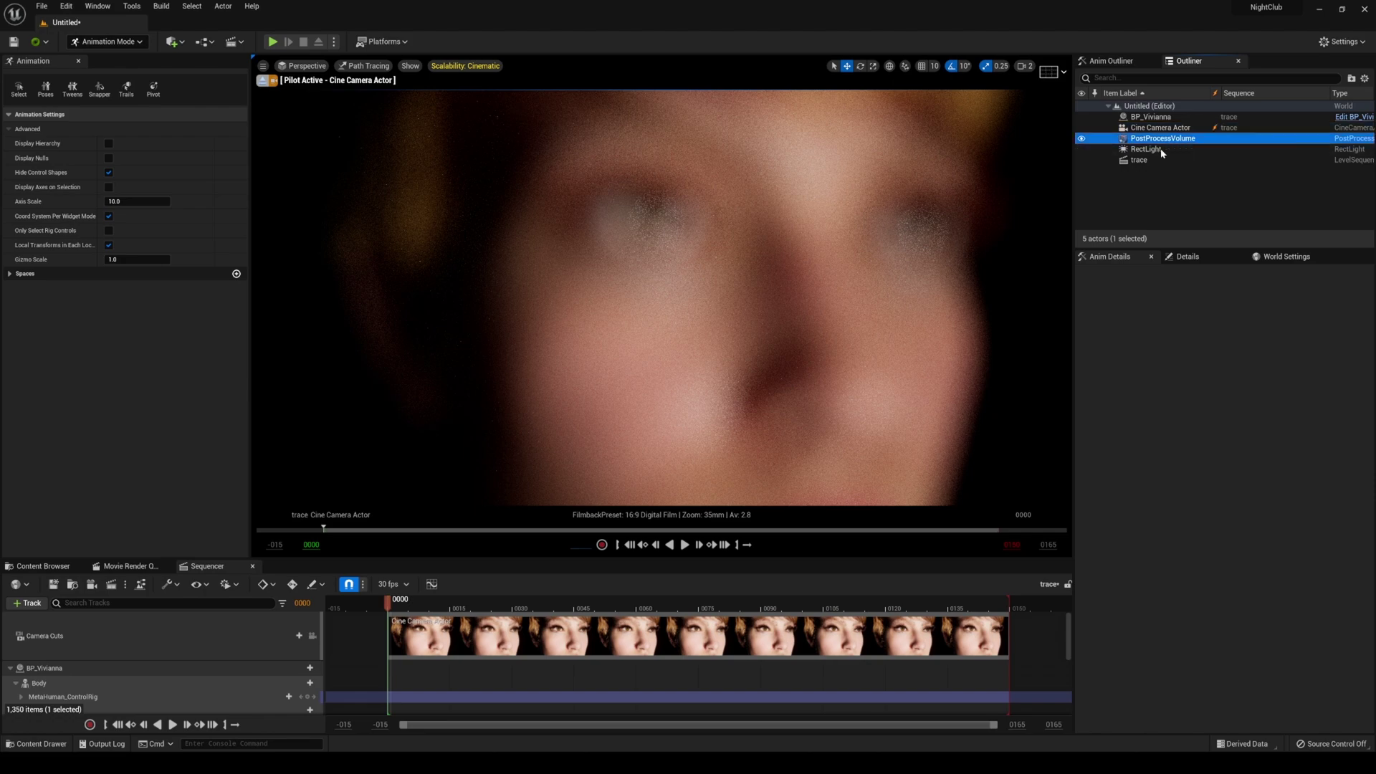
Enable the Cine Camera's debug focus plane and lower Manual Focus Distance onto the face
click(1161, 128)
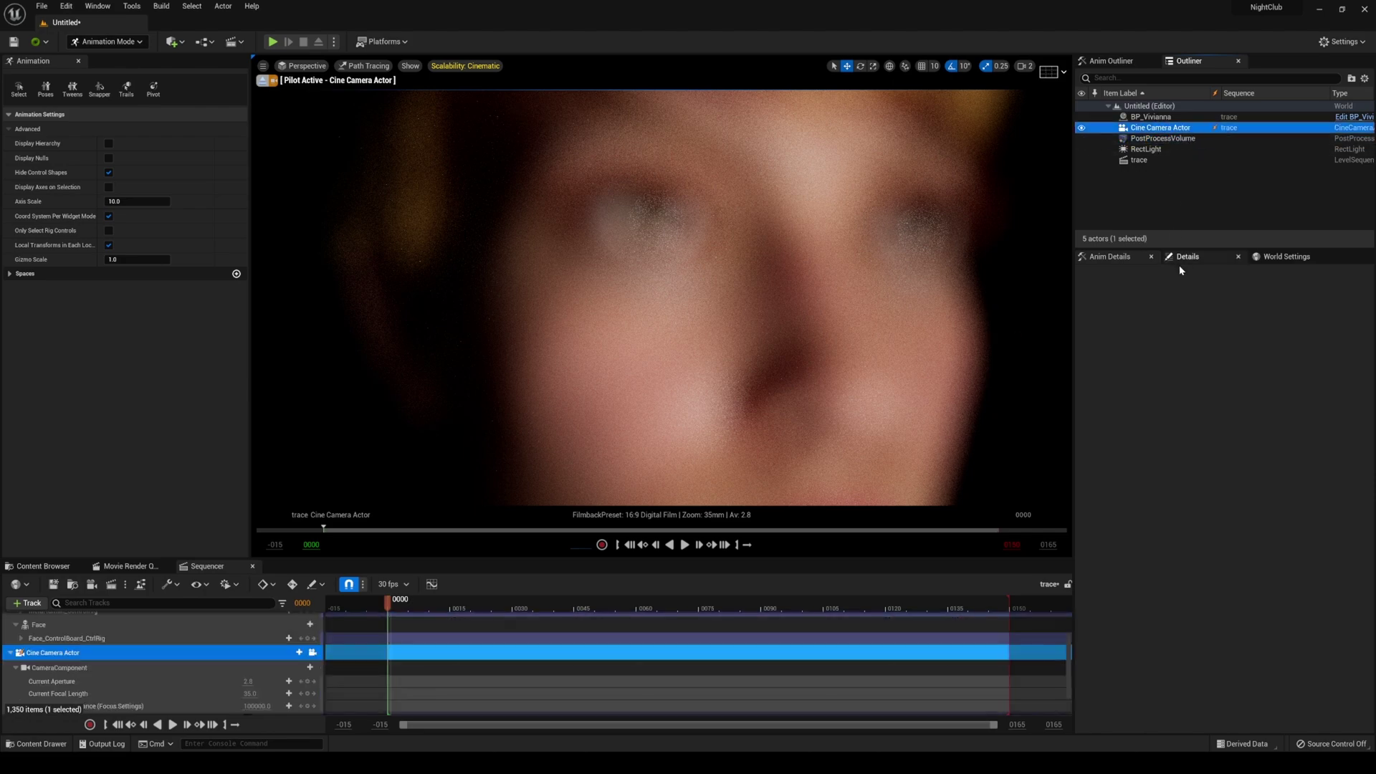
click(1185, 256)
click(1203, 595)
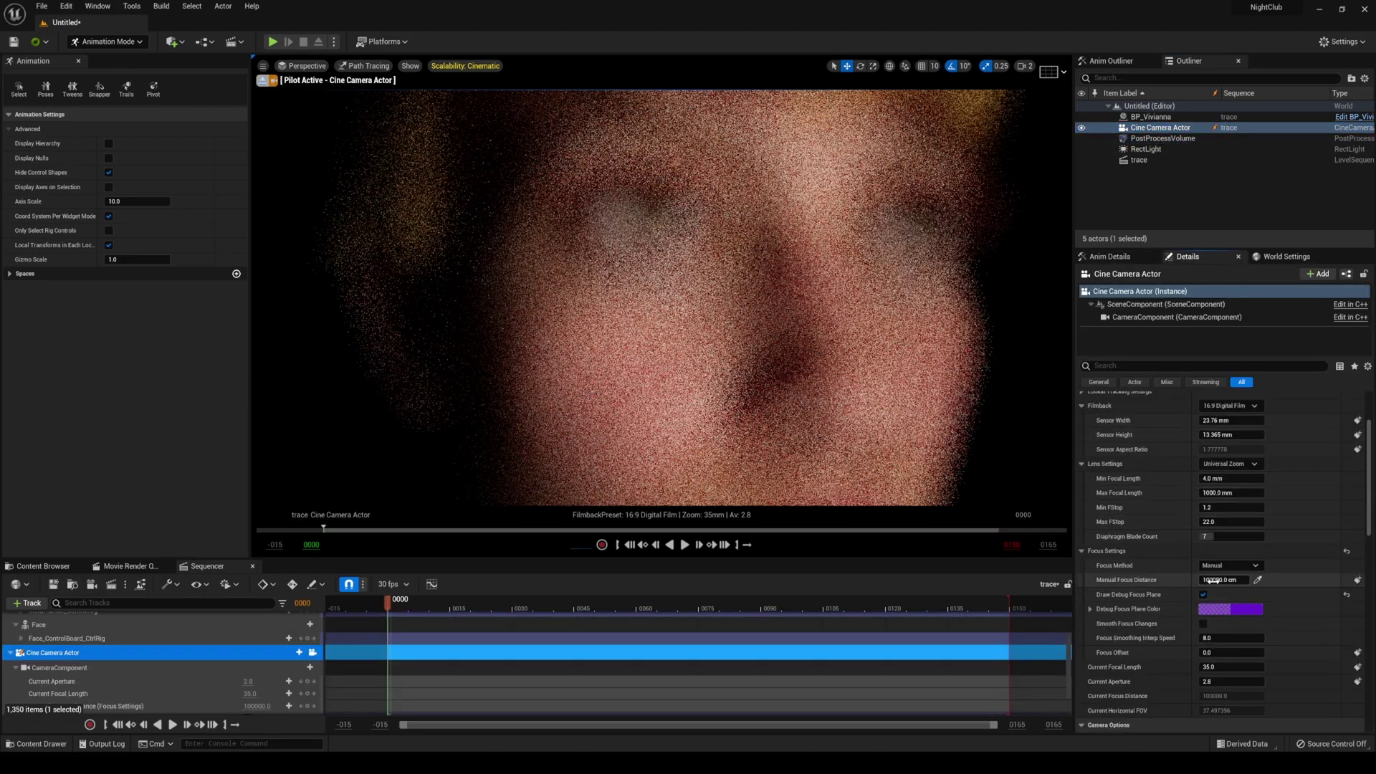
drag(1223, 580, 1258, 580)
click(1258, 580)
Keep focus at 24.08 cm, hide the debug plane, and set RectLight intensity to 1.5, then 2.0 cd
click(654, 215)
click(1203, 595)
click(1146, 149)
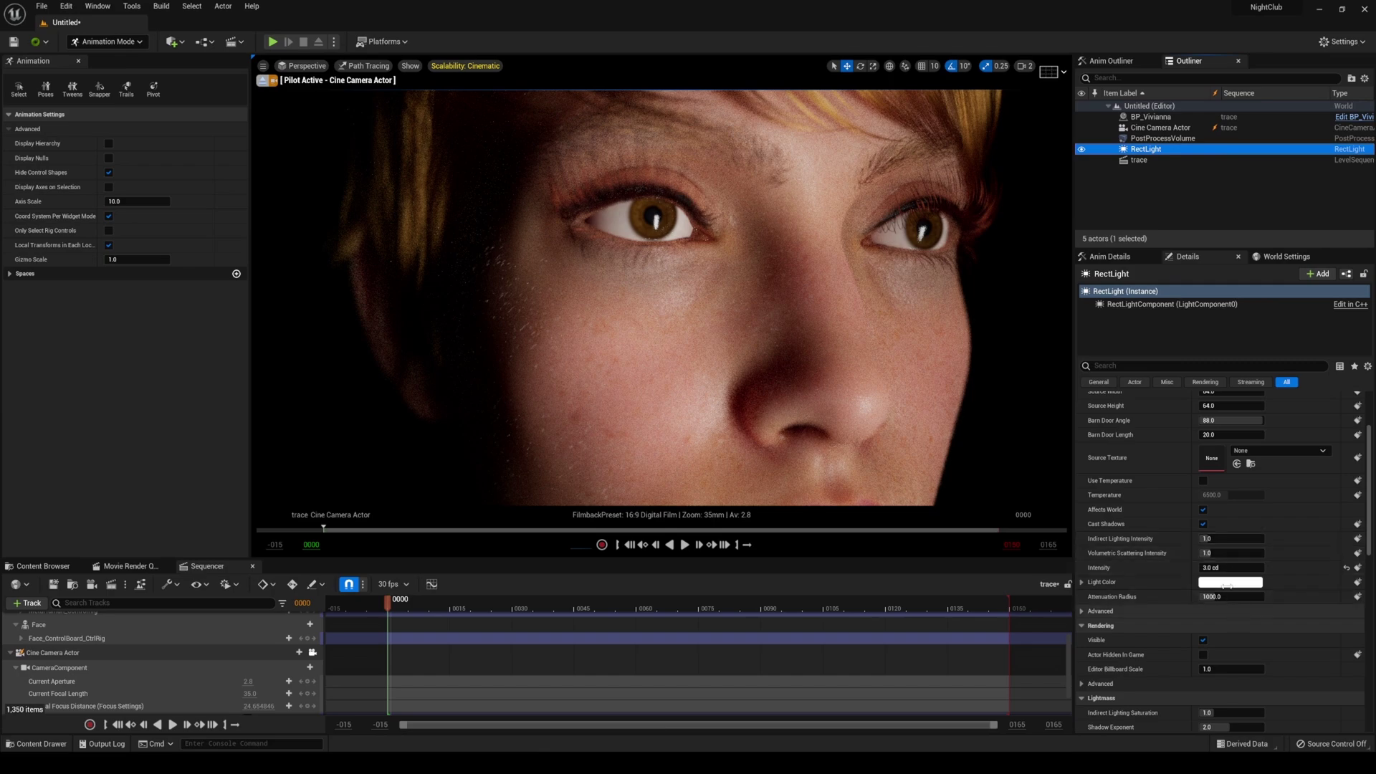
scroll(1235, 611, up, 1)
click(1227, 585)
text(1.5)
key(Return)
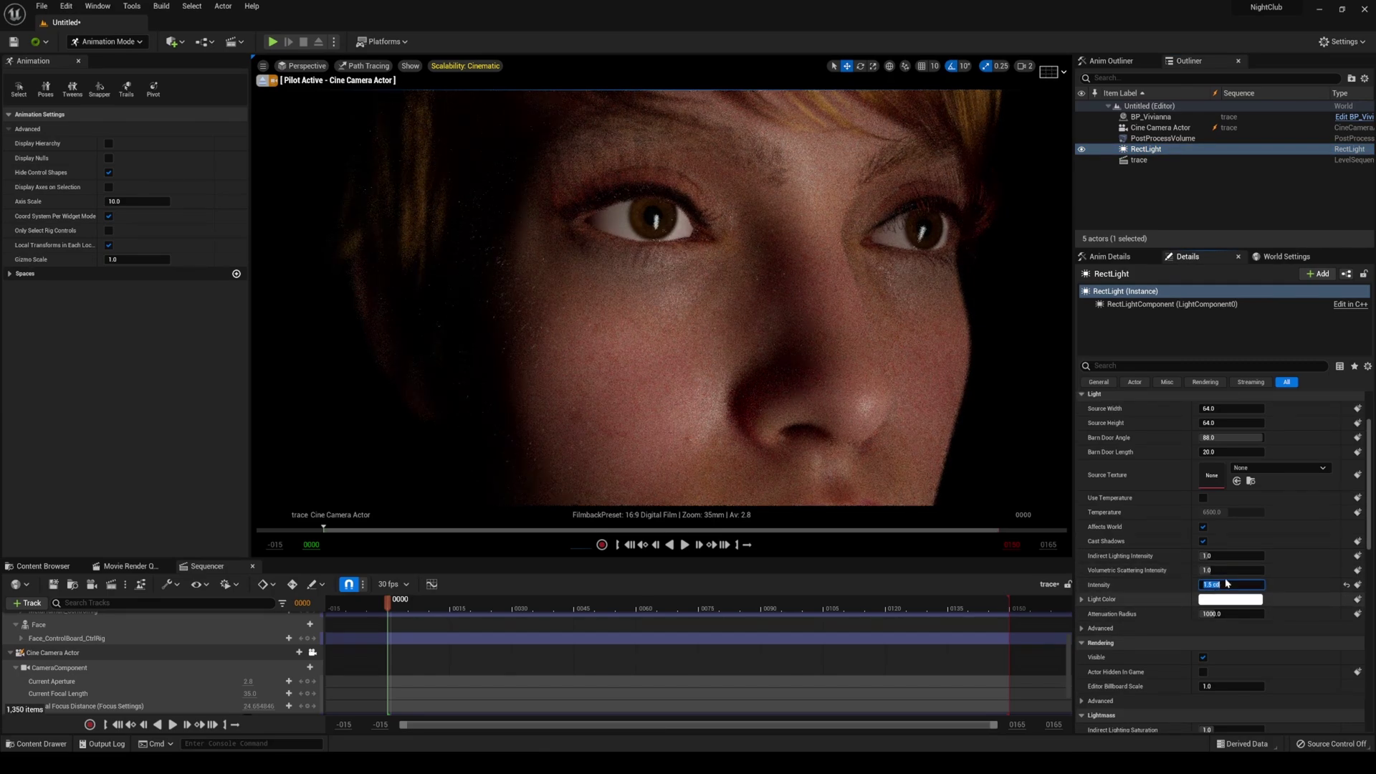
click(1226, 584)
text(2)
key(Return)
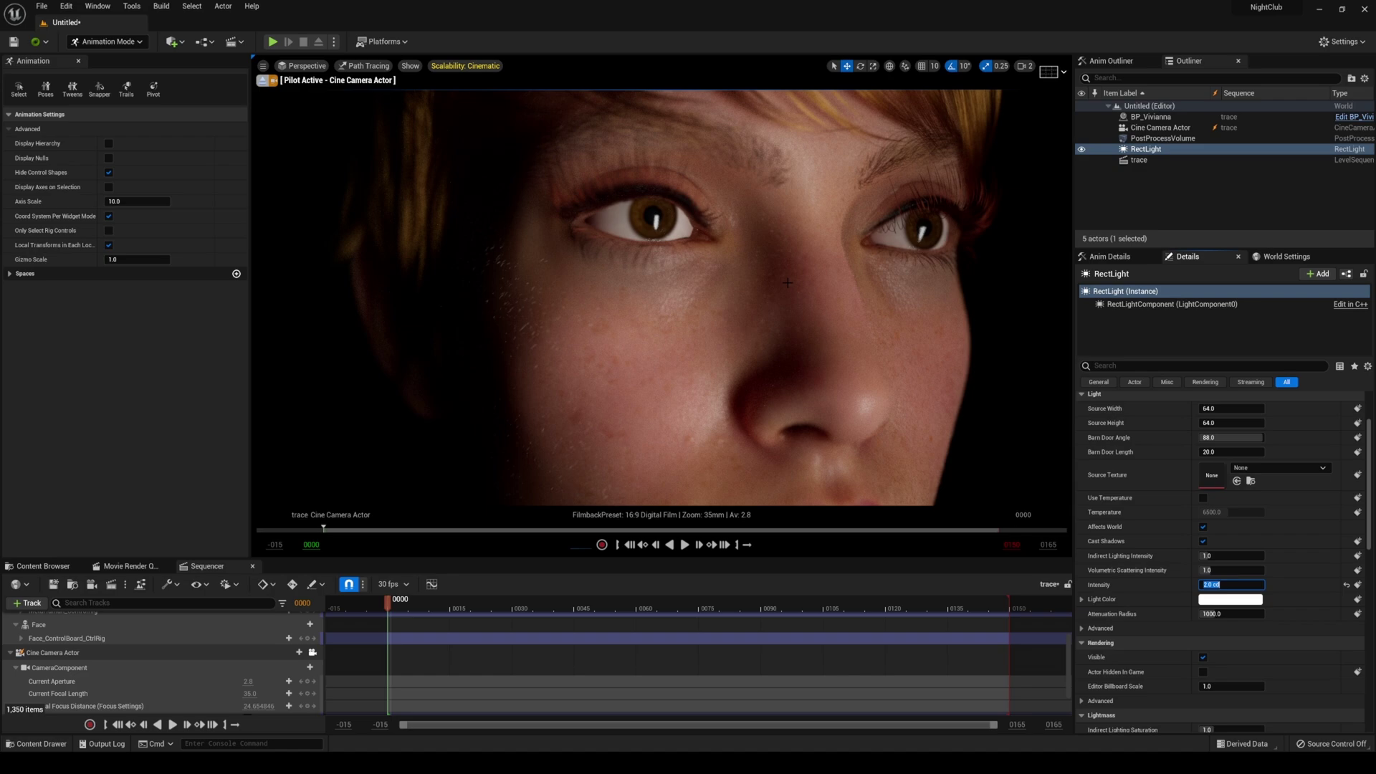
Confirm the 2.0 cd light intensity and dolly the cine camera closer for a tight face close-up
key(Return)
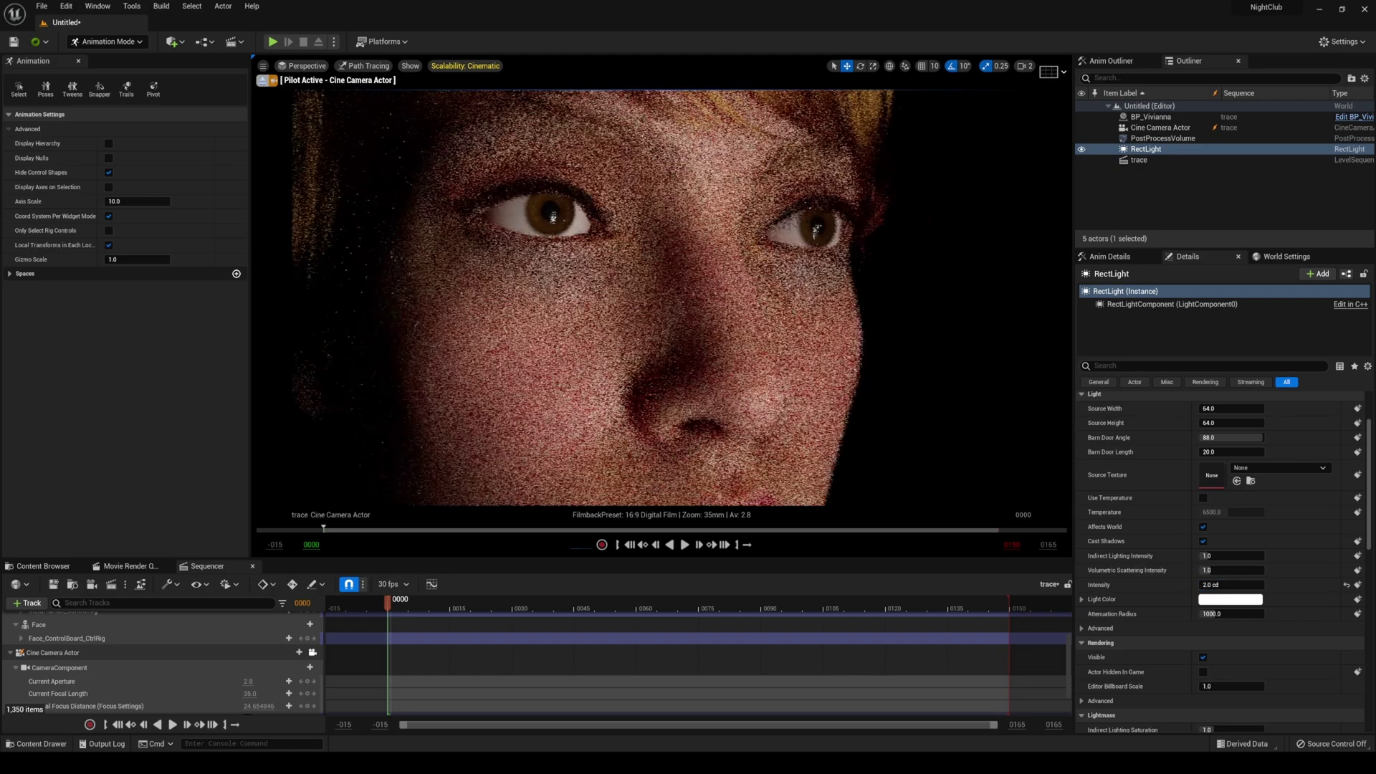
scroll(787, 283, up, 2)
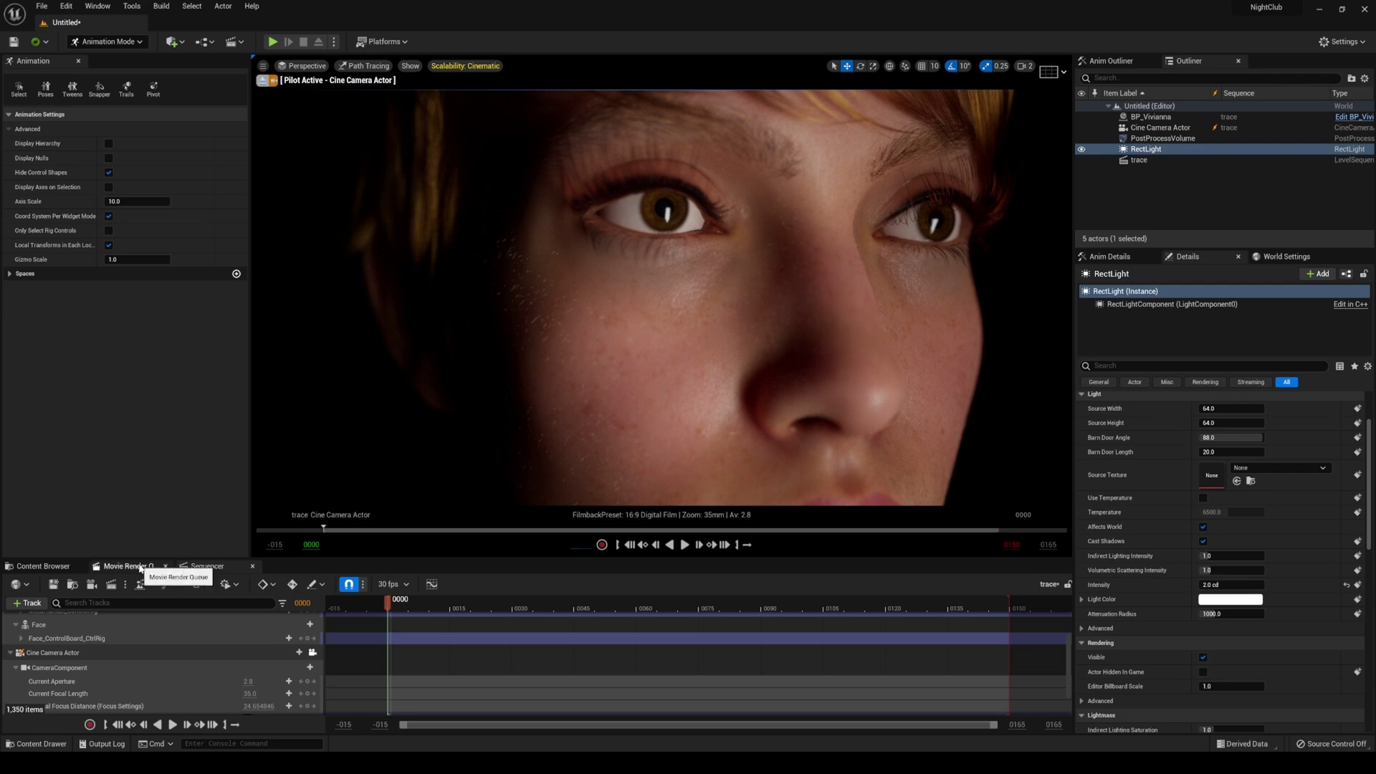
Show the Movie Render Queue panel and verify the Movie Render Queue plugin is enabled
click(141, 568)
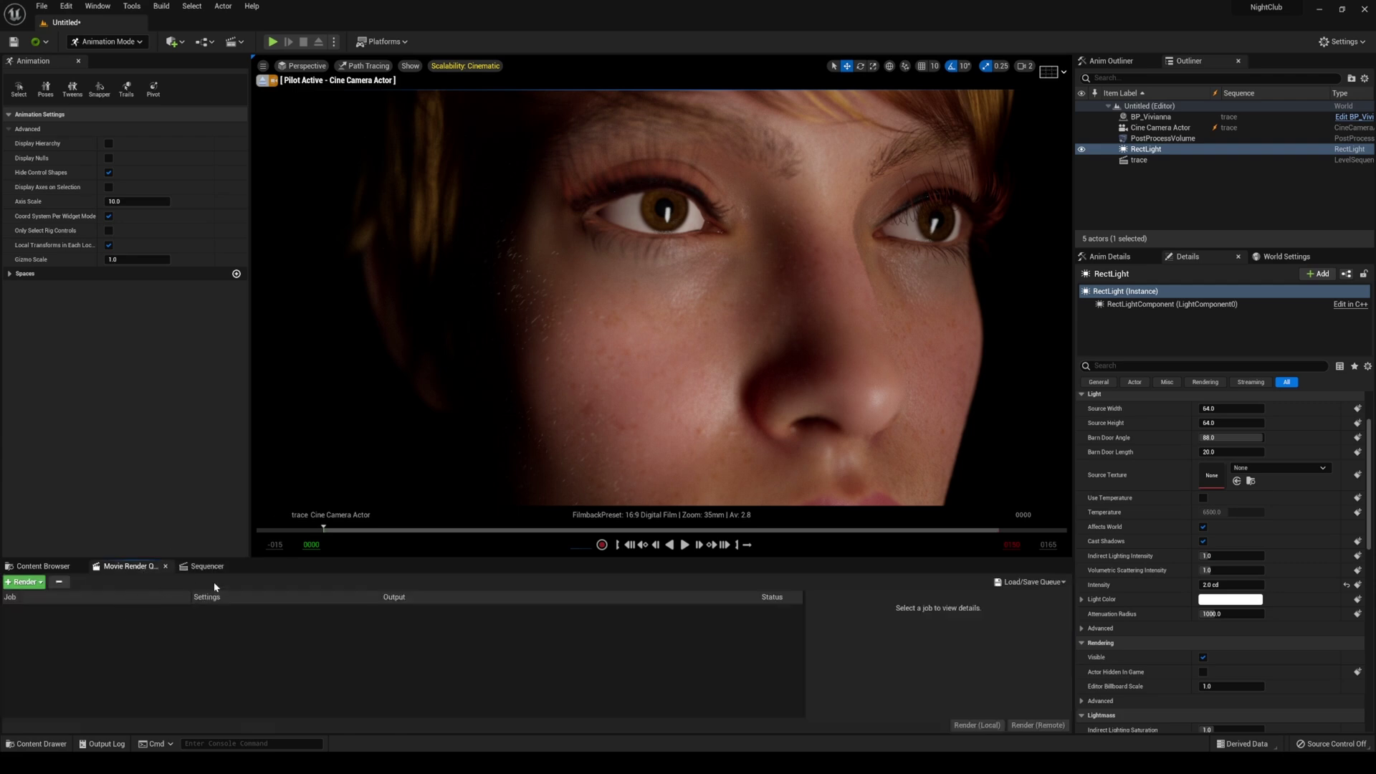
click(100, 8)
mouse_move(136, 34)
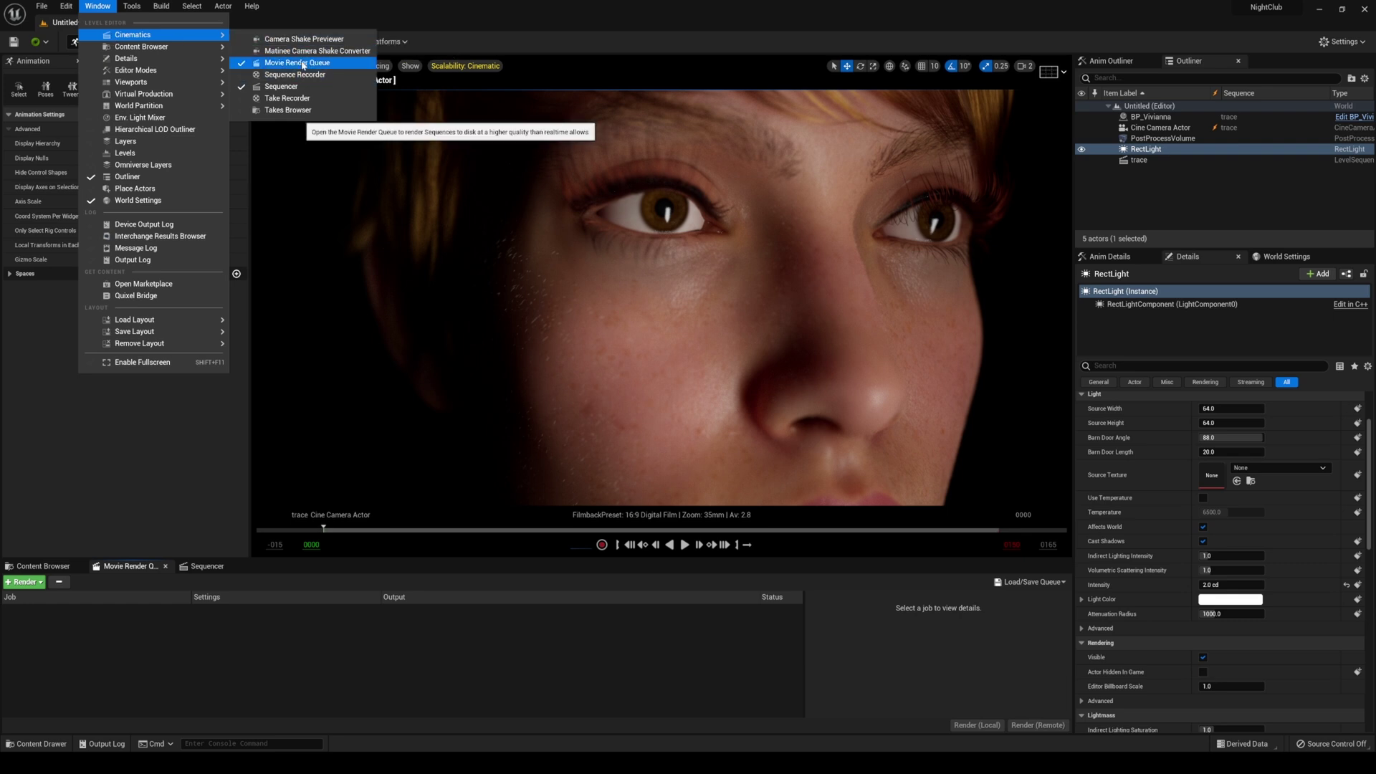
mouse_move(65, 7)
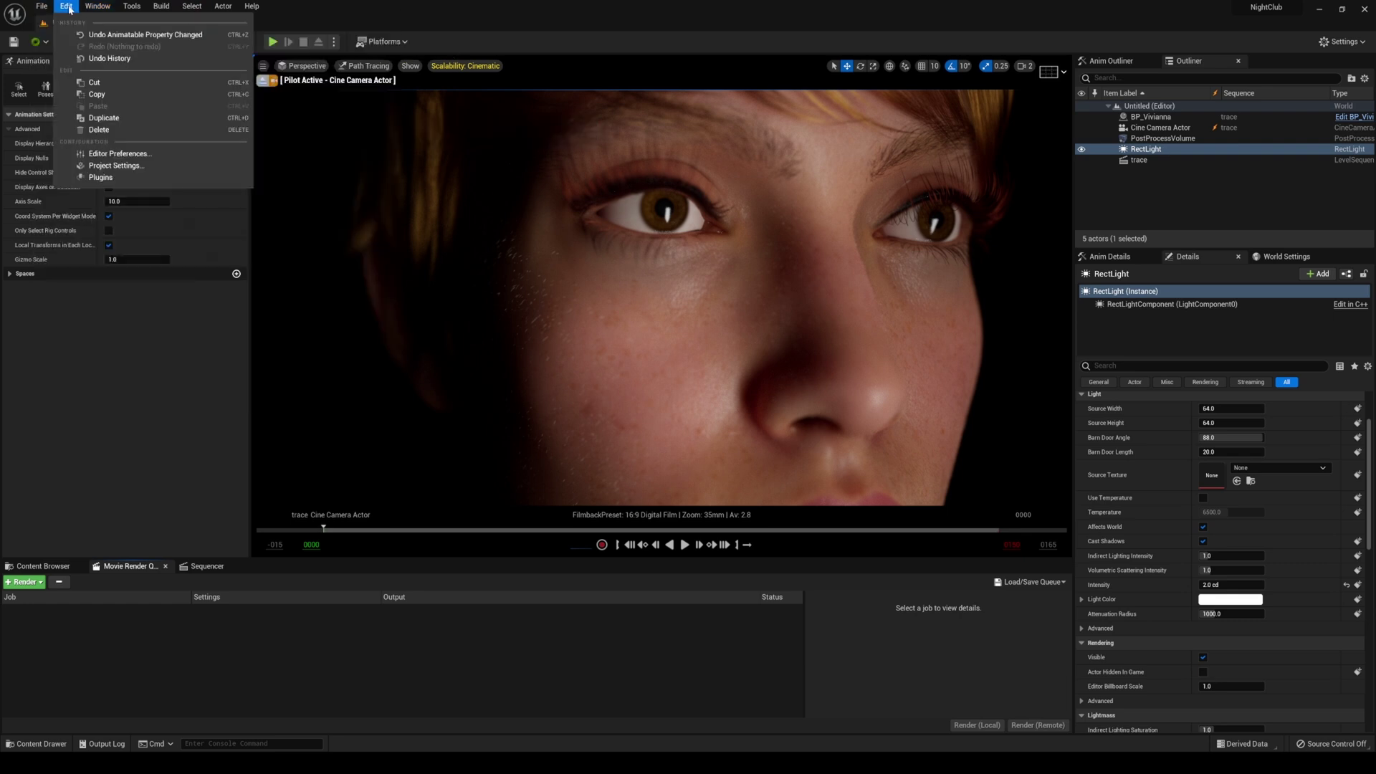
click(103, 177)
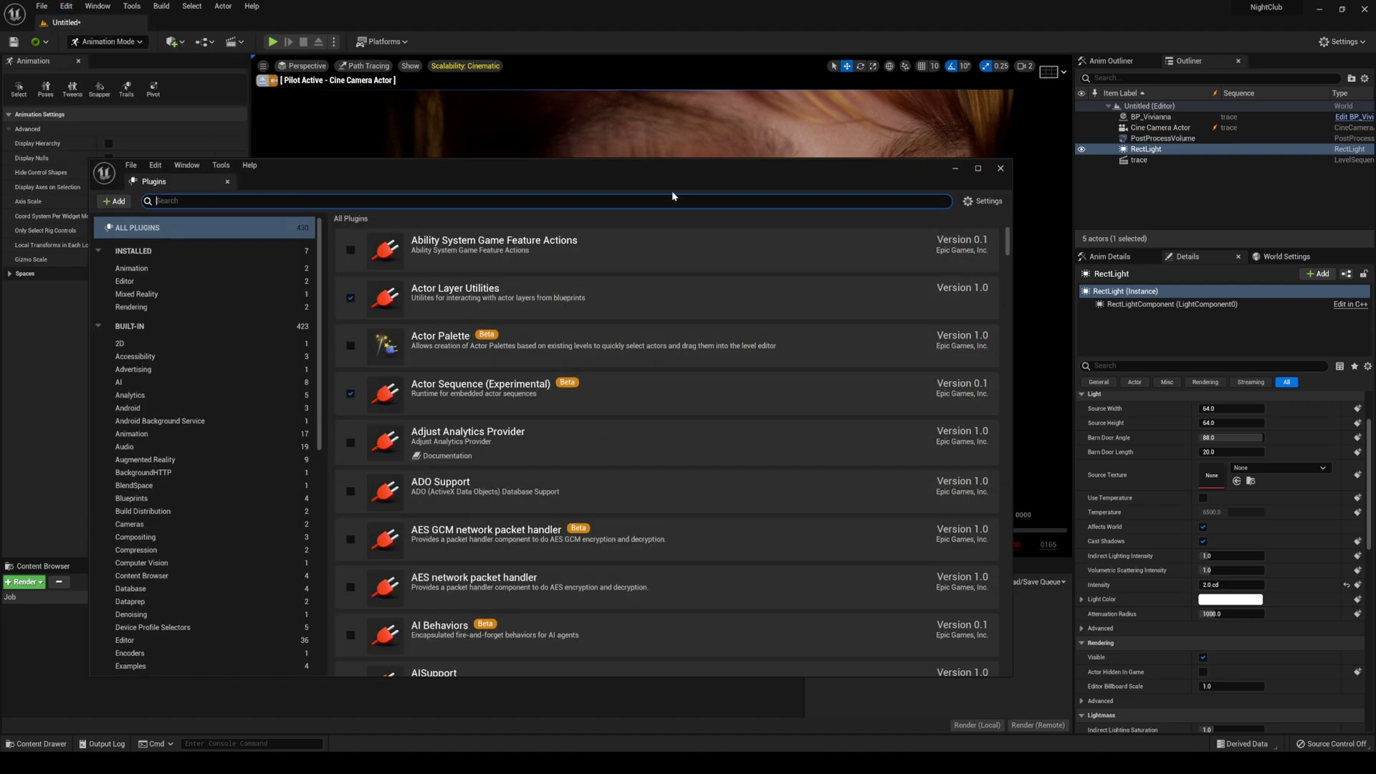
text(render)
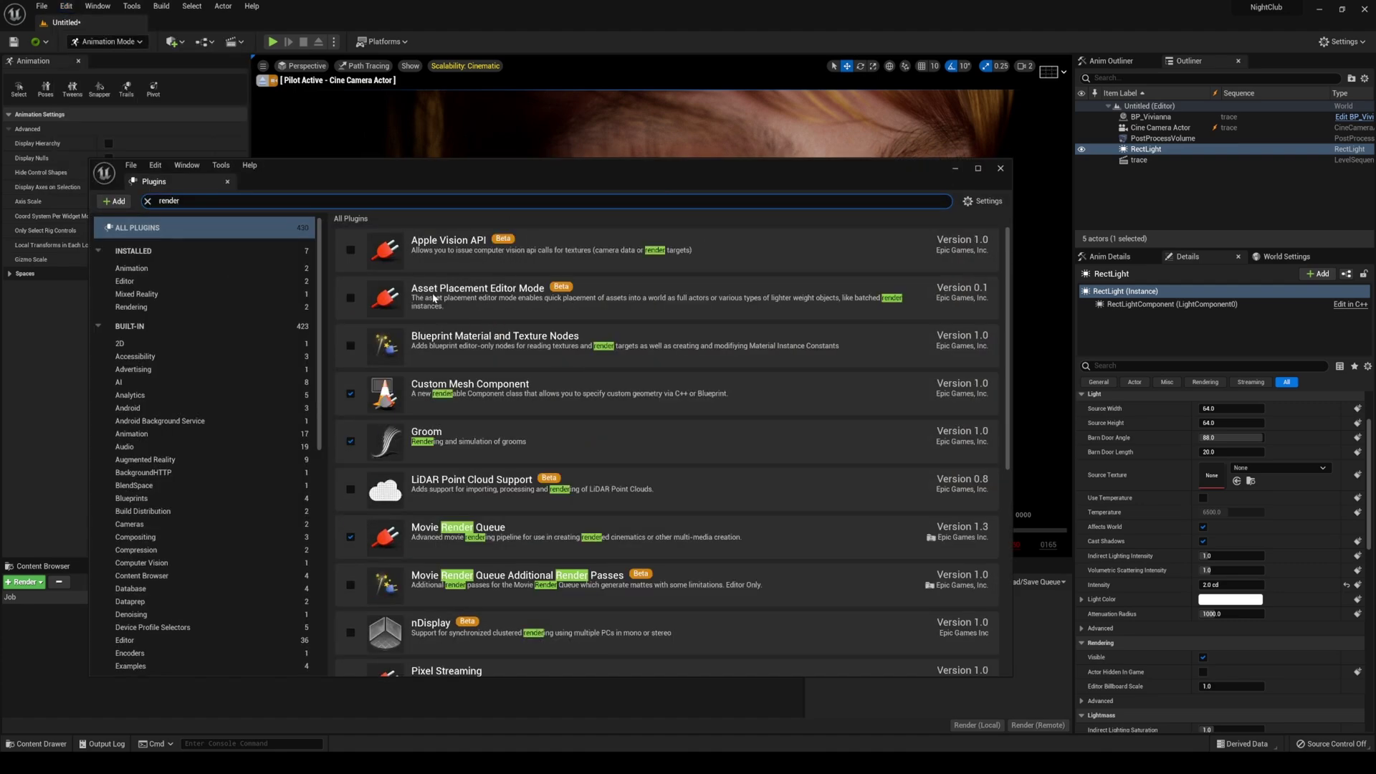
text( que)
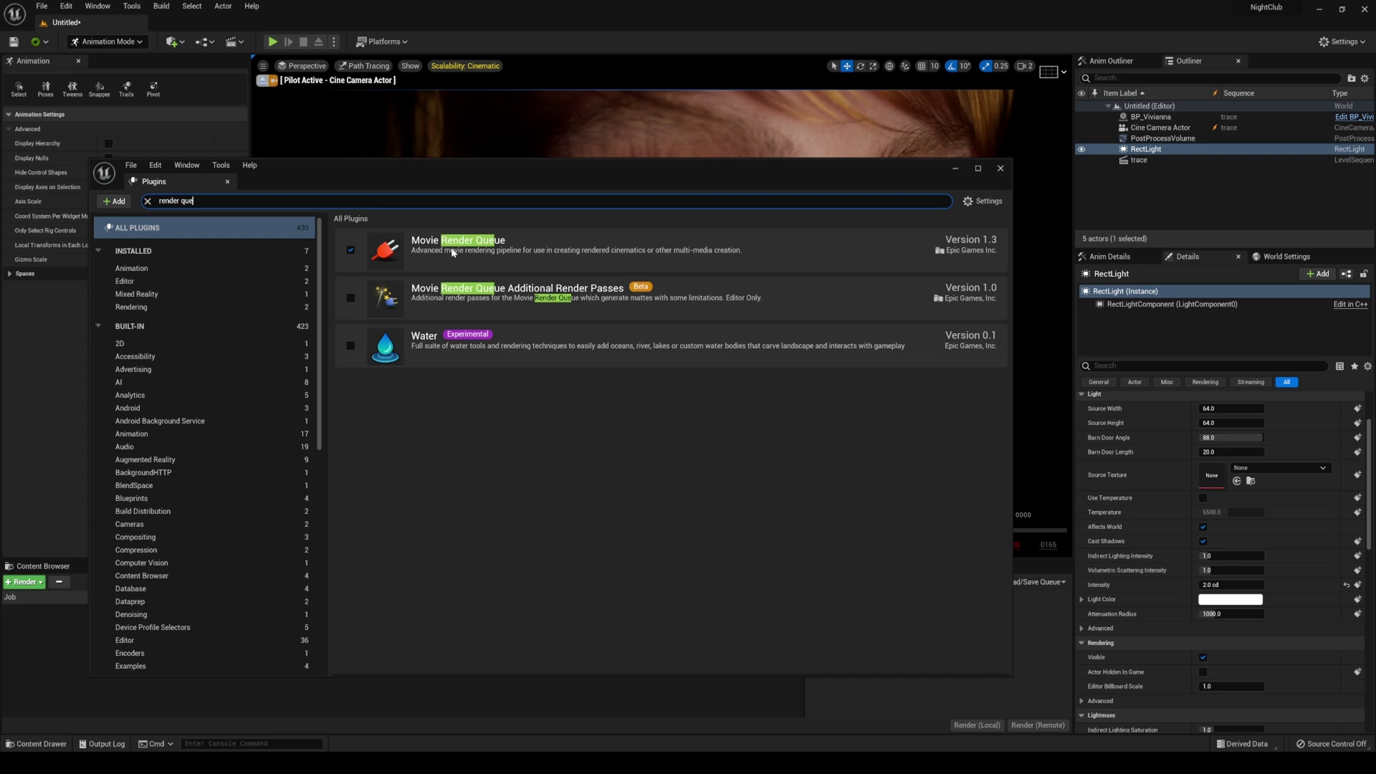
click(1000, 167)
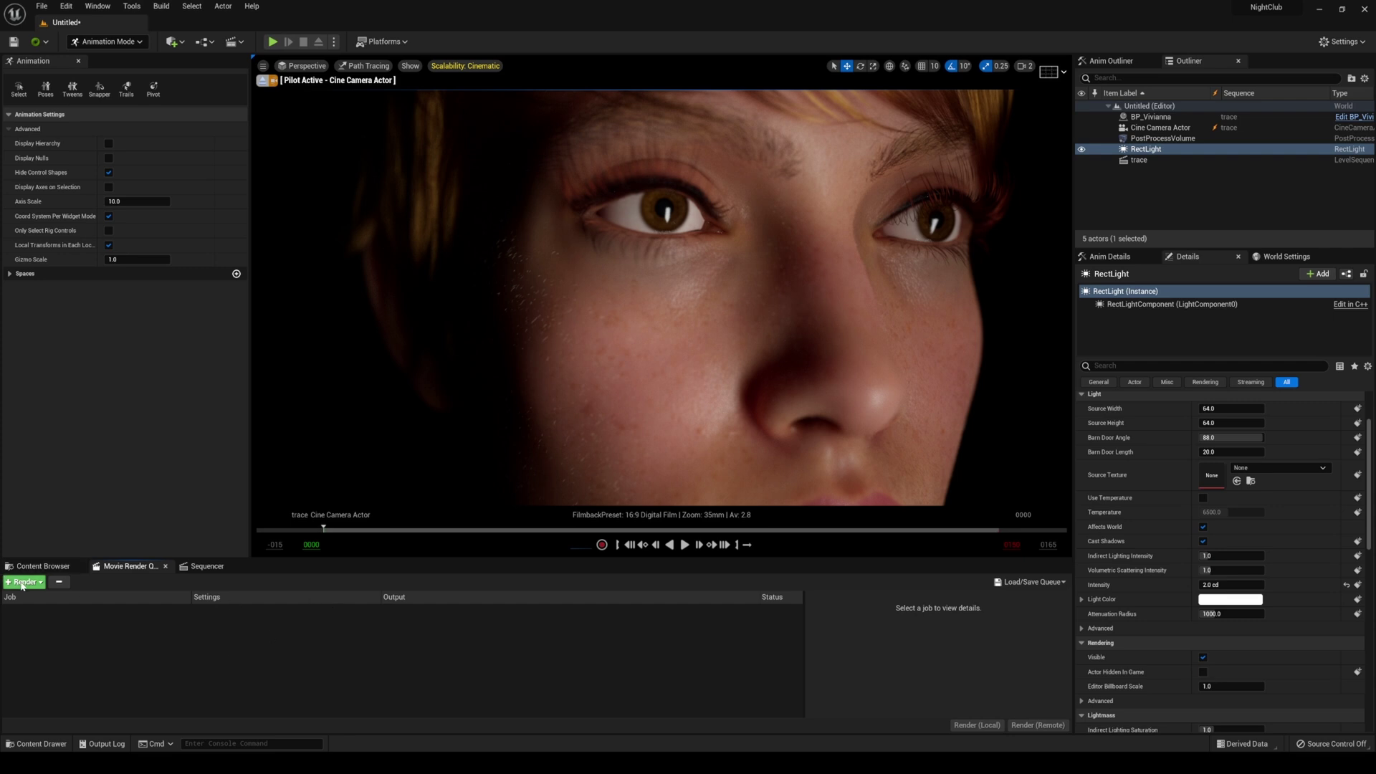
Add the trace sequence as a render job and set its output to a PNG sequence
click(28, 582)
text(trace)
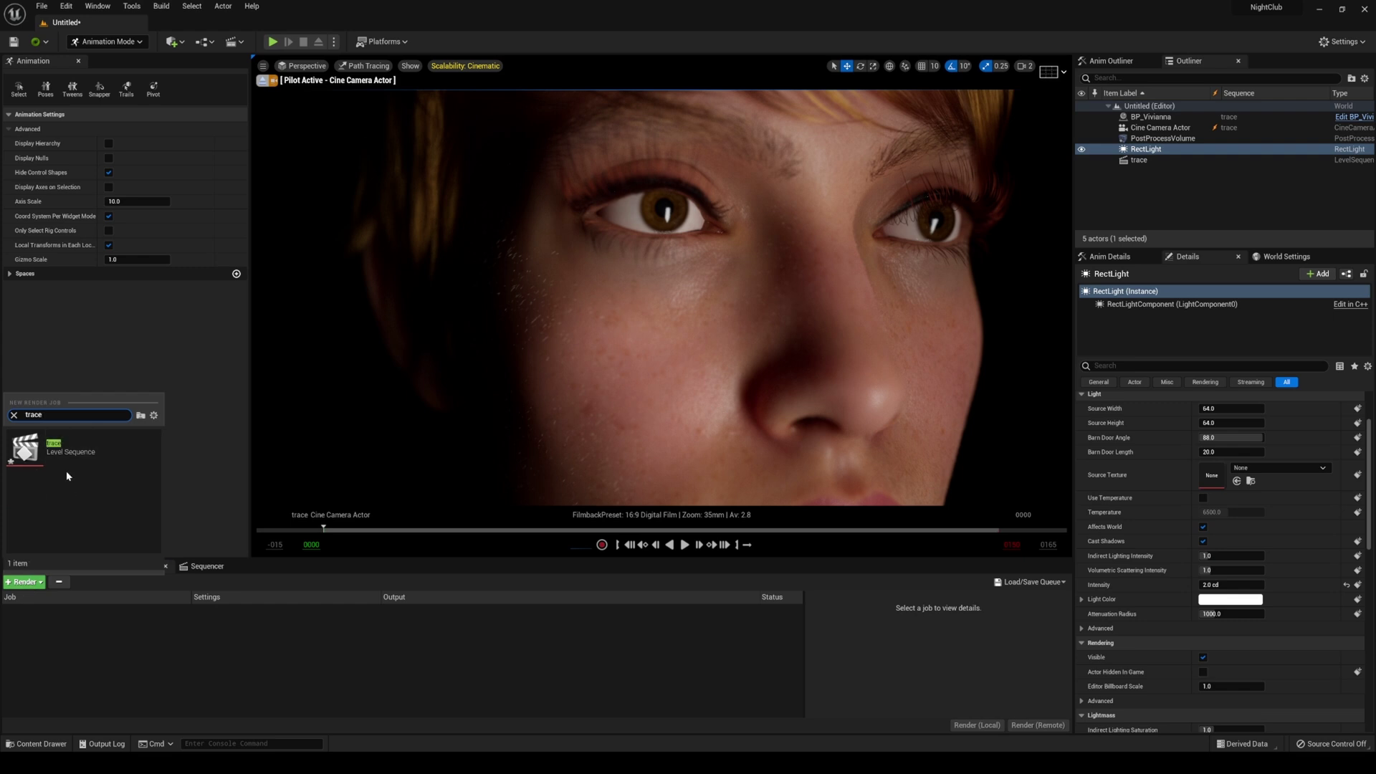
key(Return)
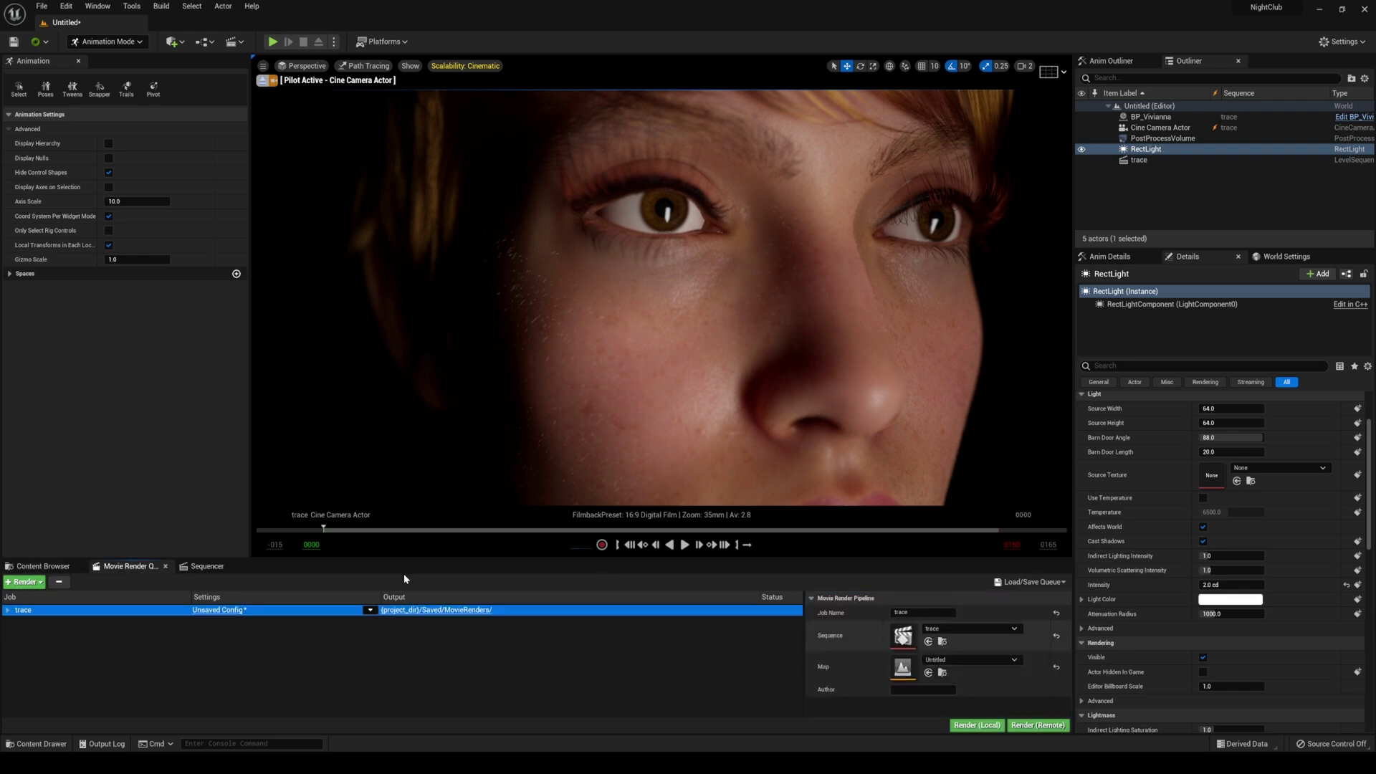
click(212, 611)
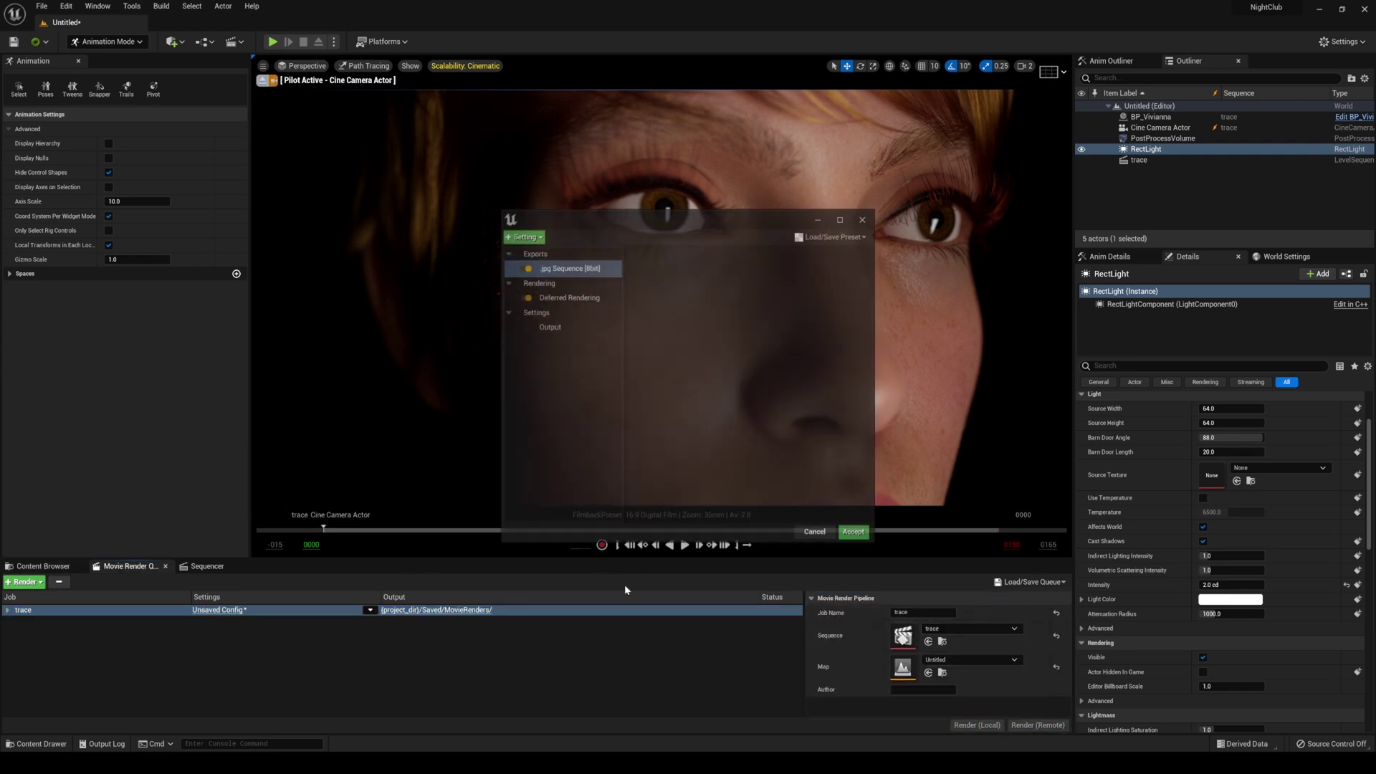
click(521, 266)
click(522, 235)
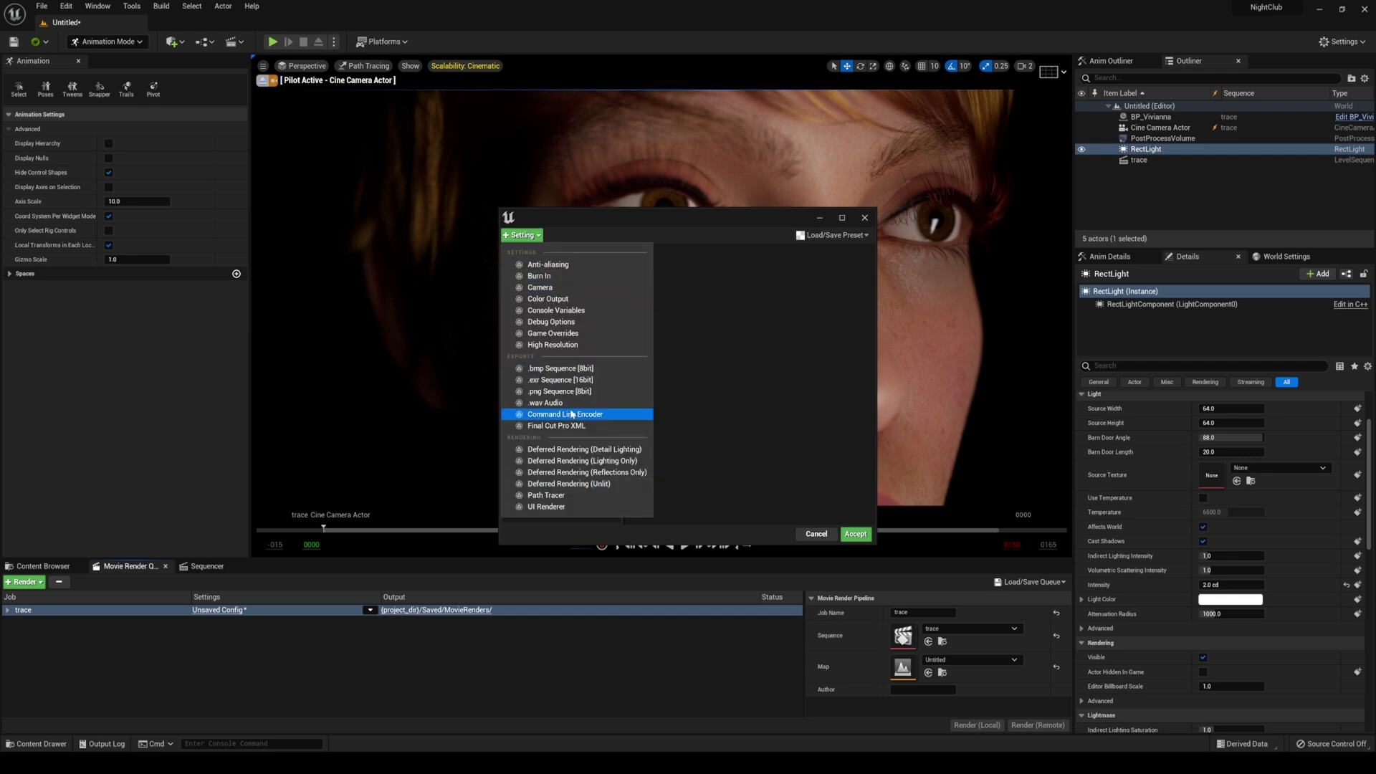
click(566, 392)
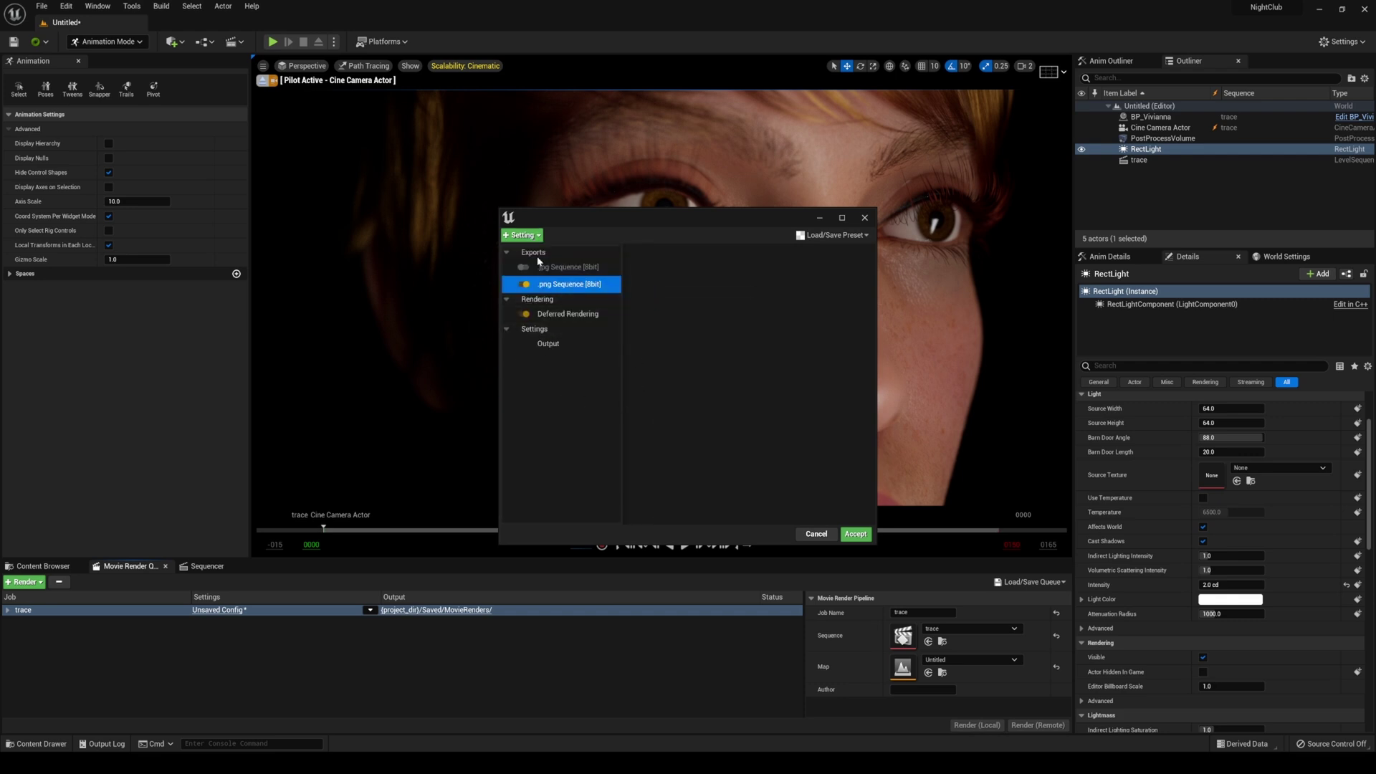
Send output to the Desktop path test folder and limit rendering to frames 0–12
click(548, 344)
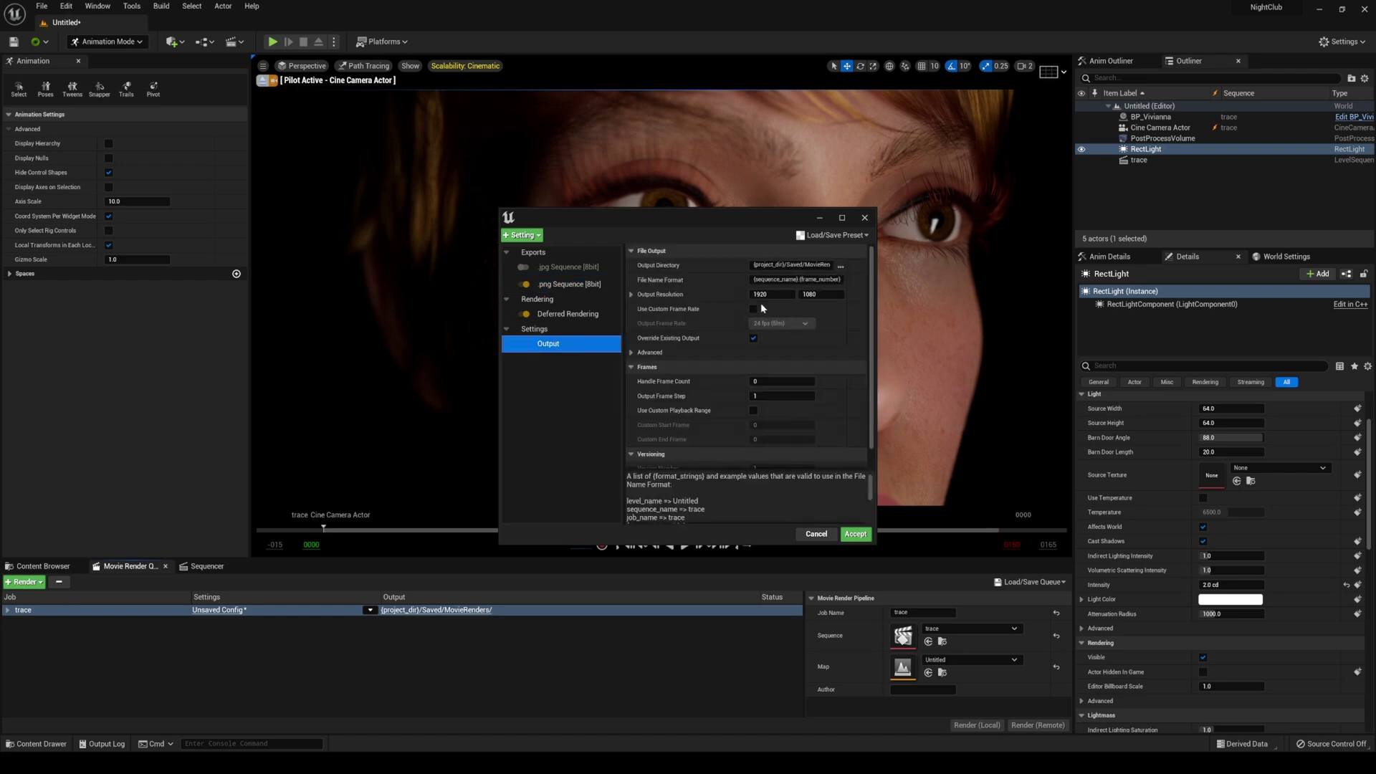
click(841, 265)
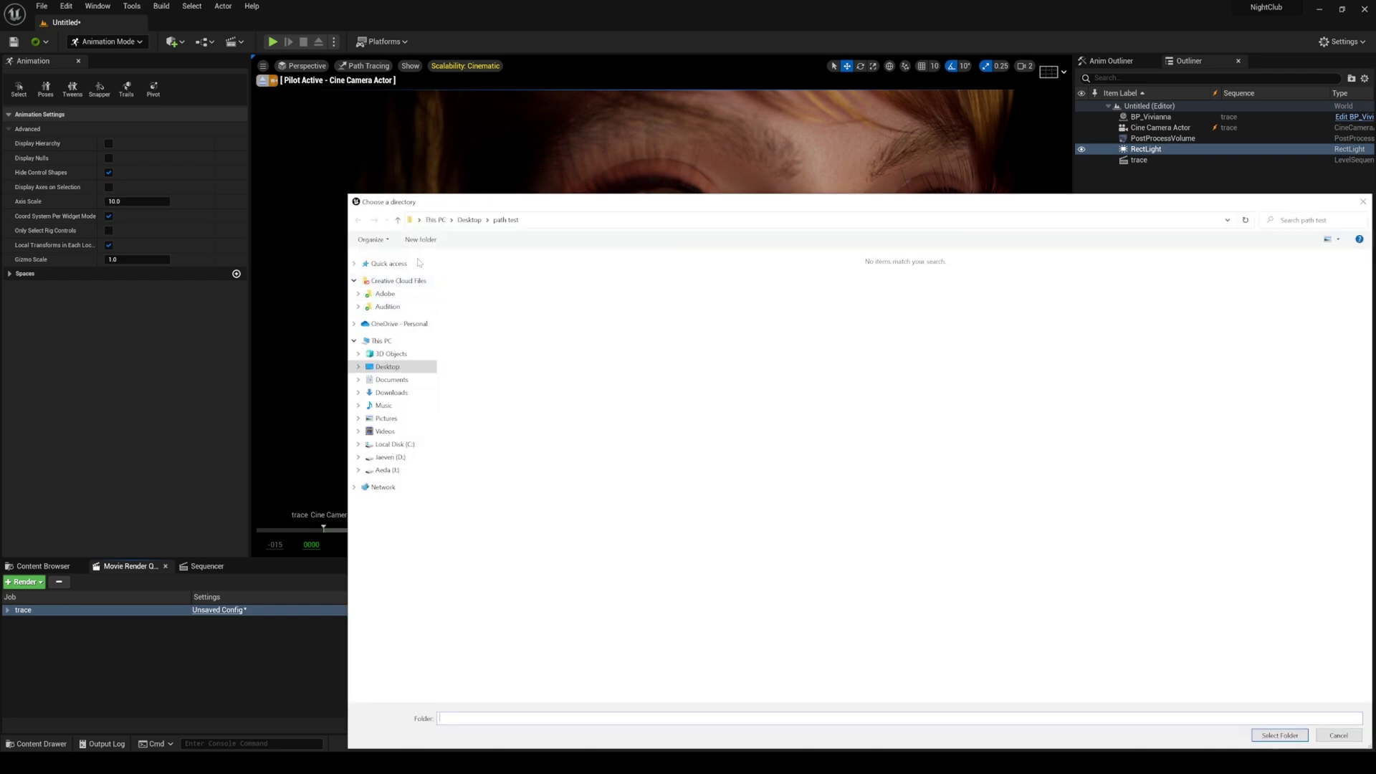
click(1280, 735)
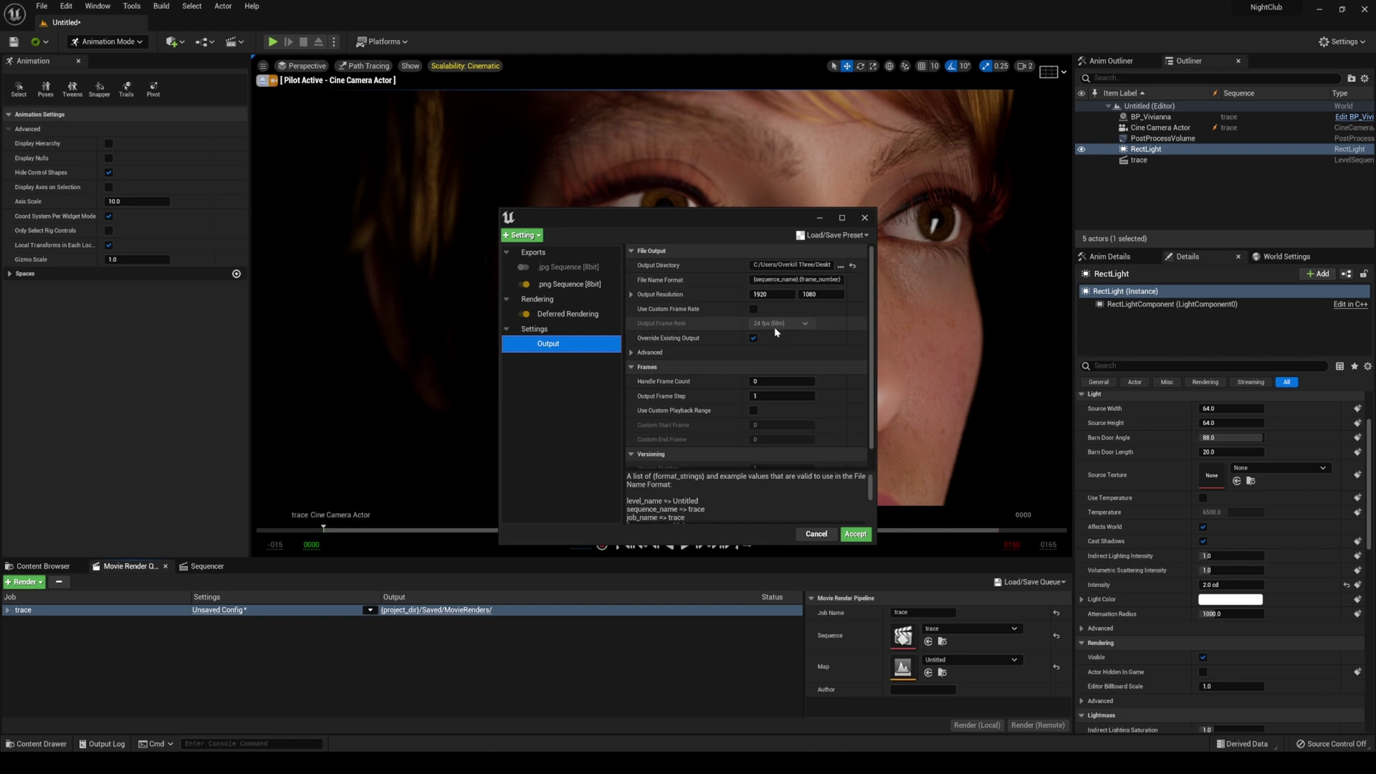
click(753, 410)
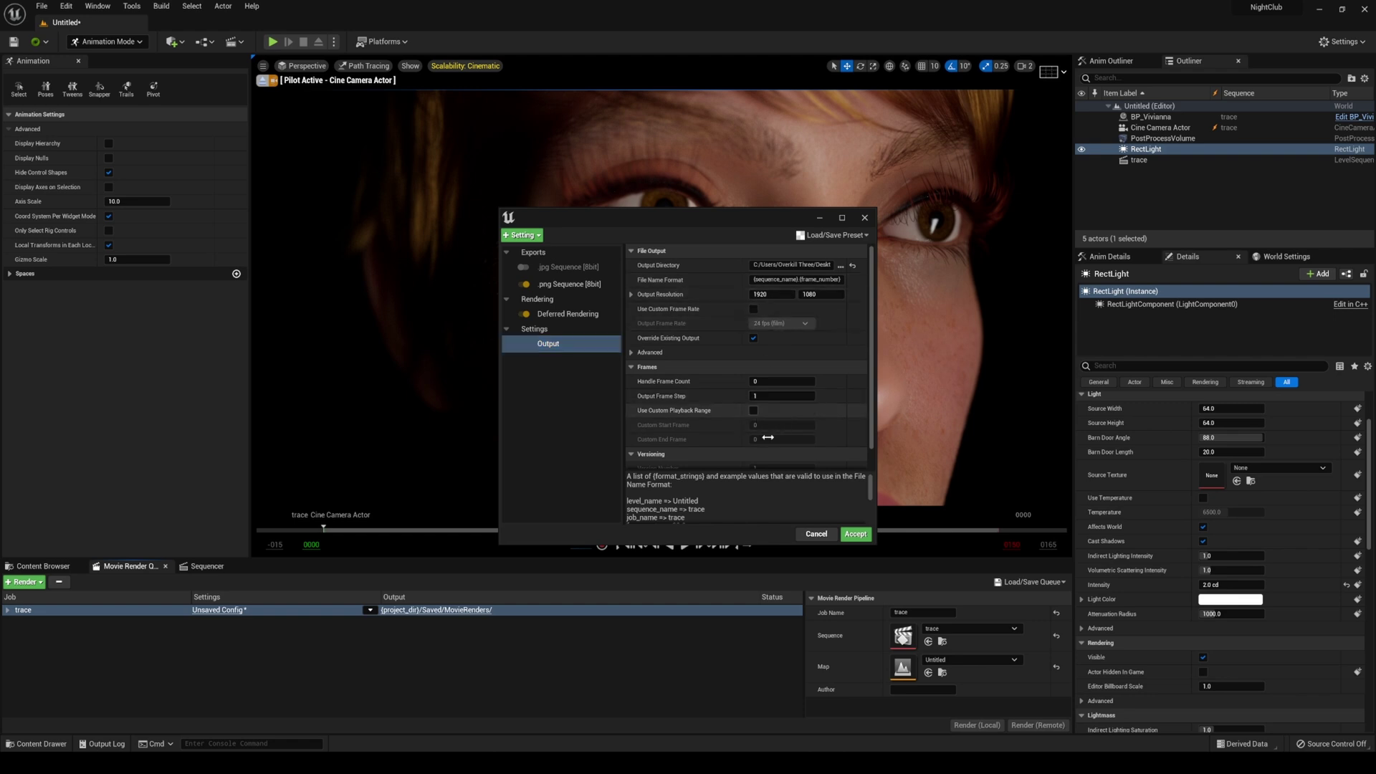
click(815, 437)
text(12)
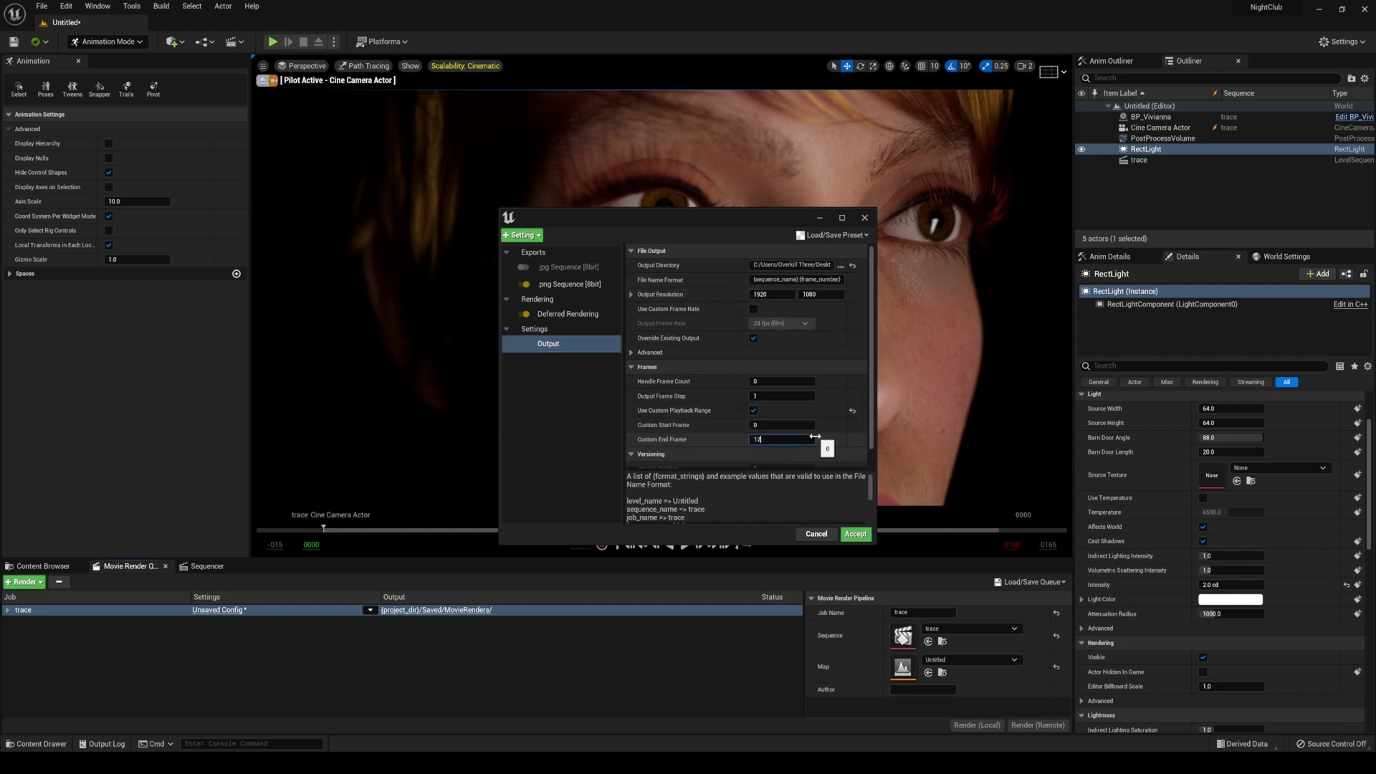
Add a Path Tracer render pass, accept the settings, and start Render (Local)
click(522, 235)
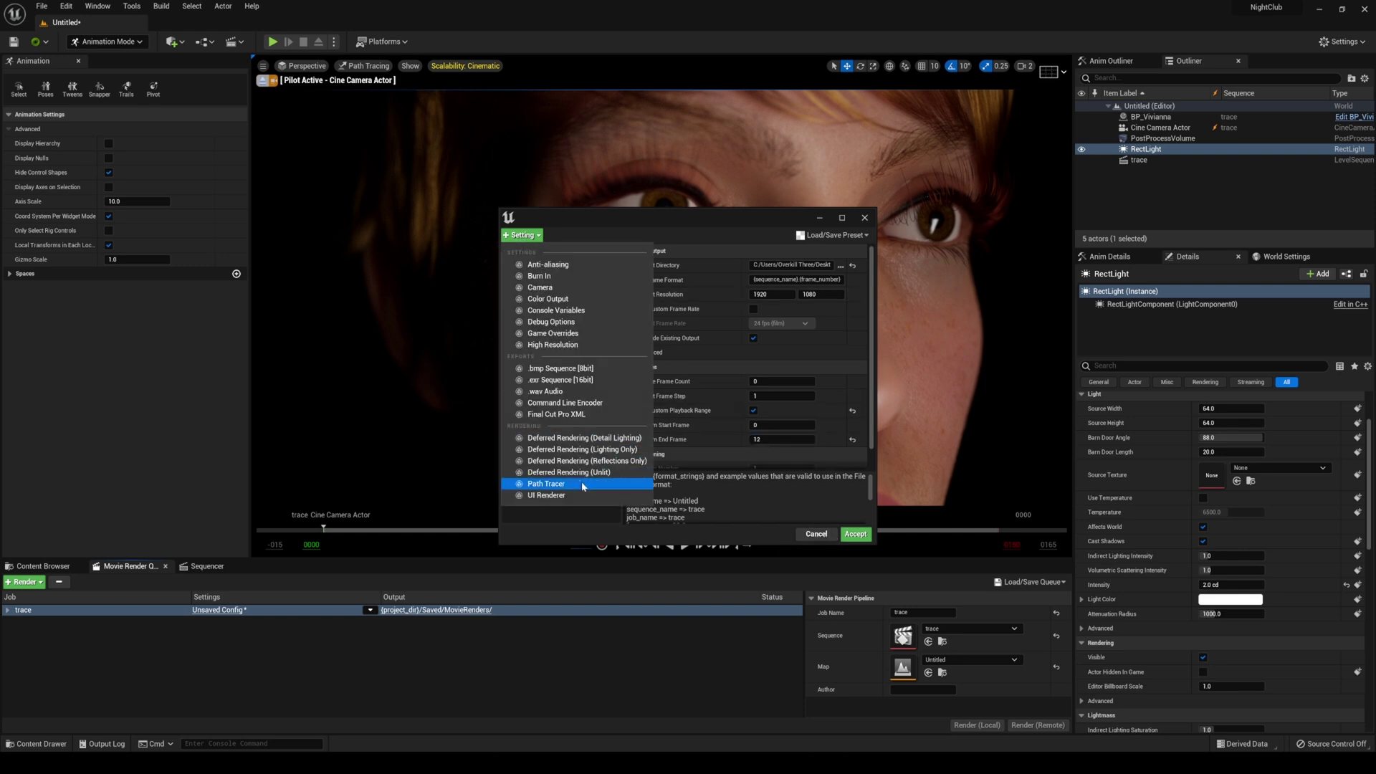
key(Escape)
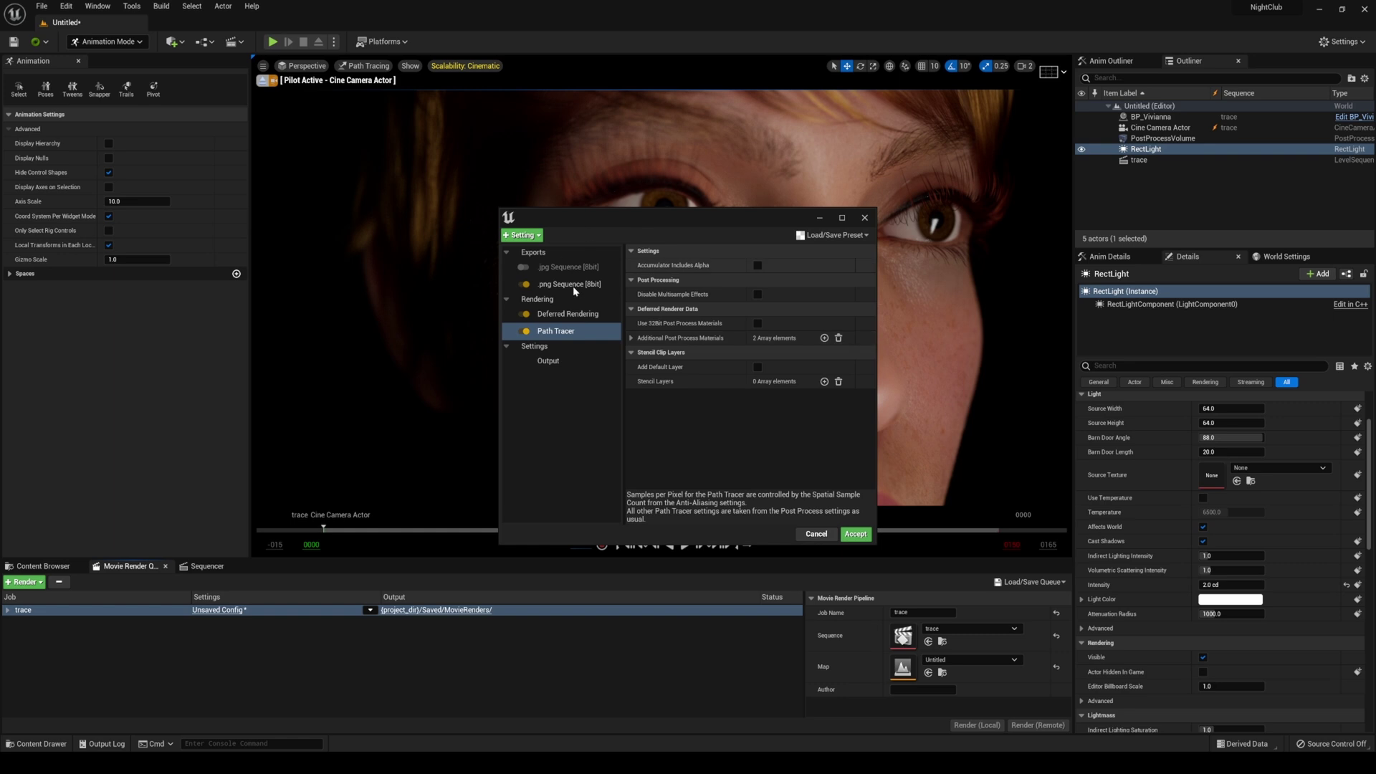
click(855, 534)
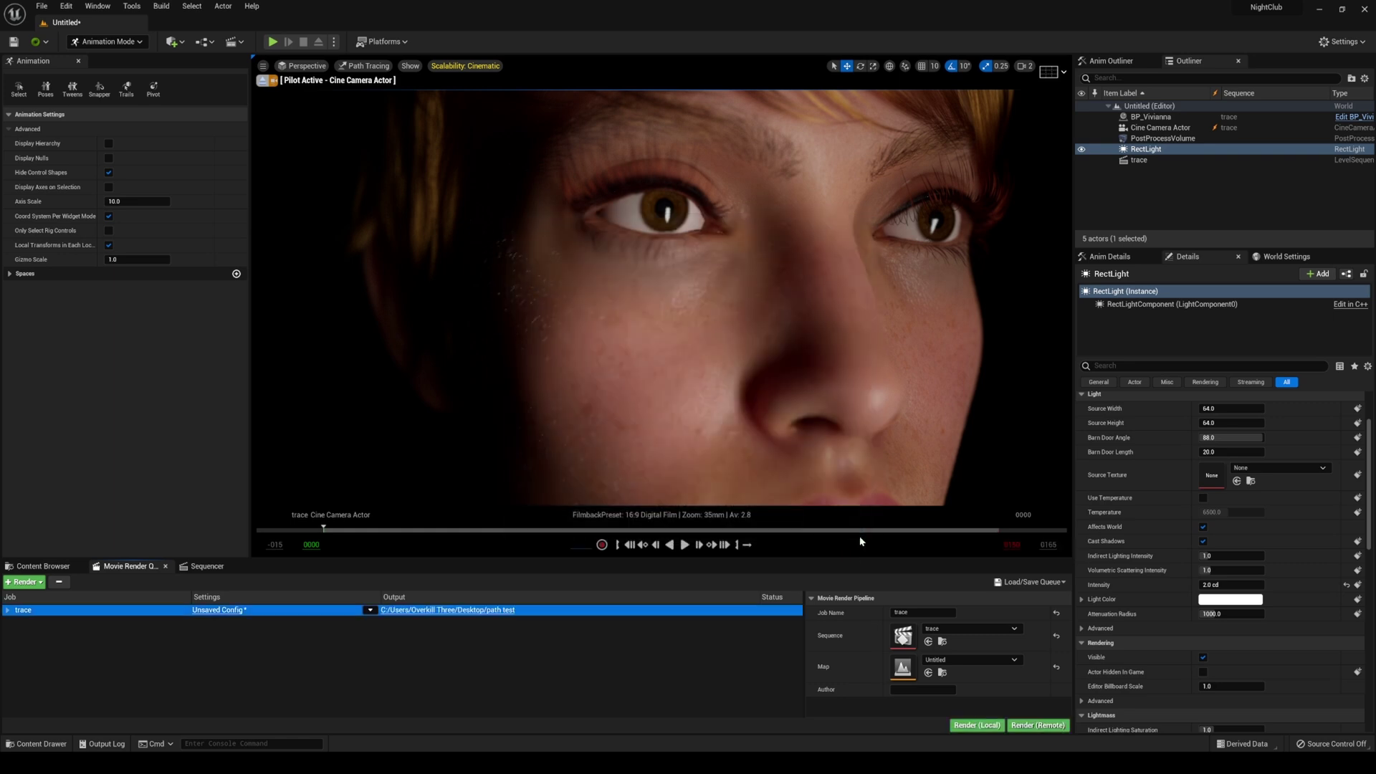
click(992, 728)
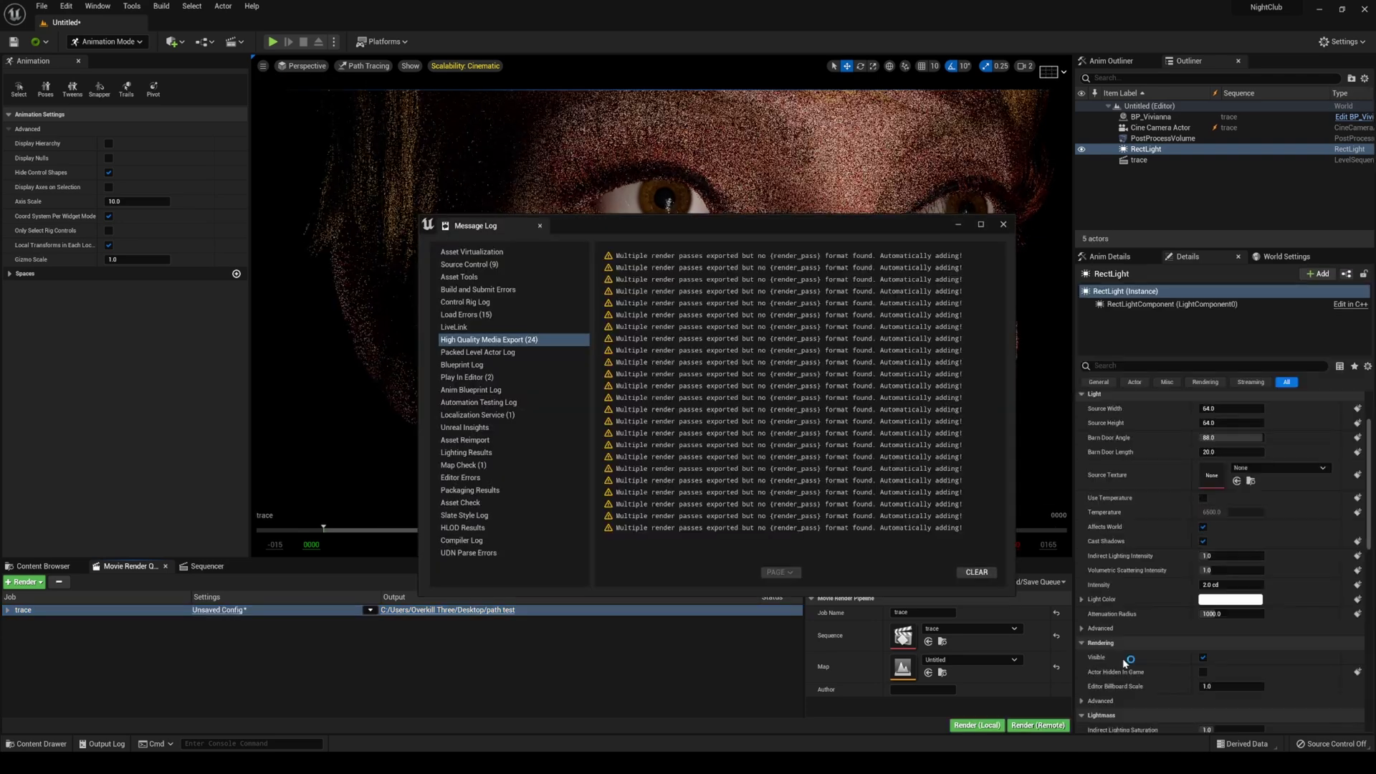
Dismiss the render warnings log and switch to the path test folder of rendered PNG frames
click(1003, 227)
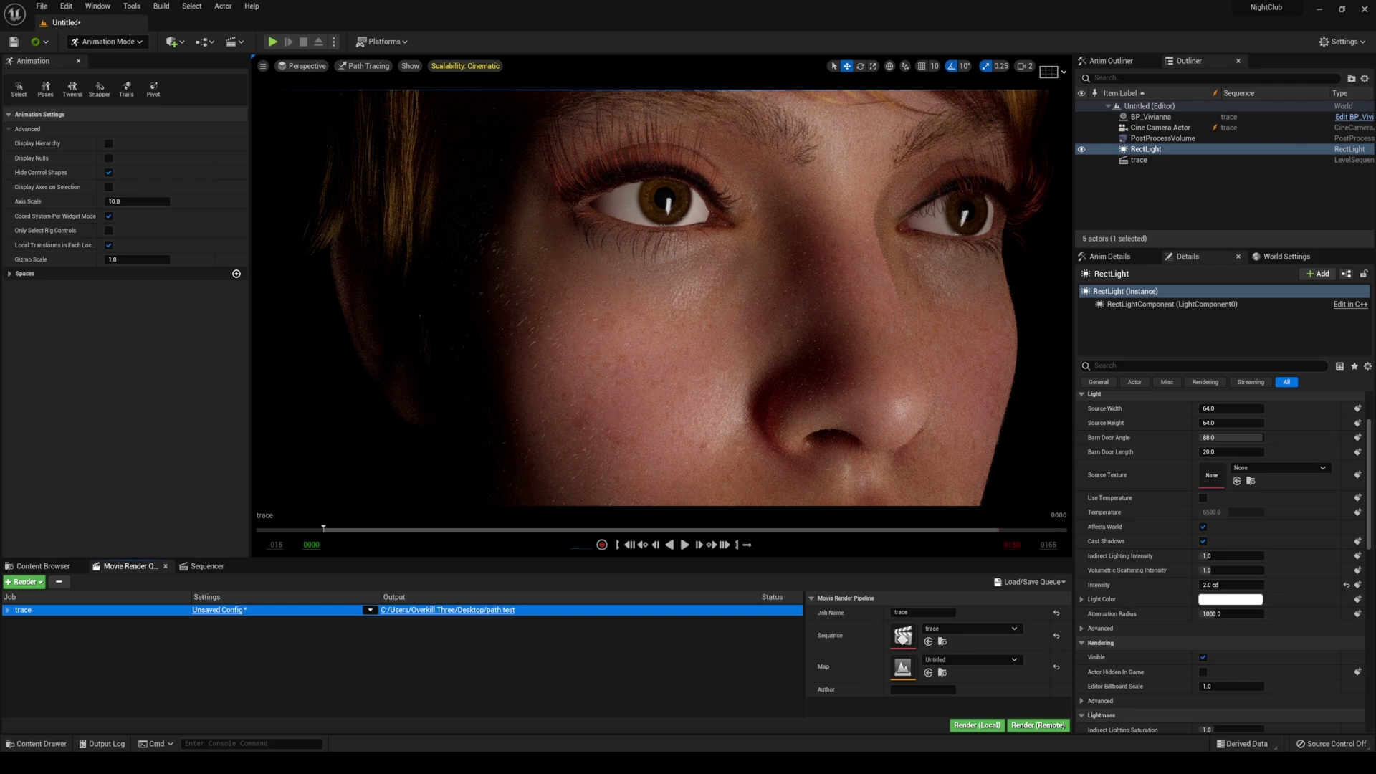
key(alt+Tab)
Shrink the path test window over Unreal and preview trace.FinalImage.0000 and trace.PathTracer.0000 in Photos
click(9, 138)
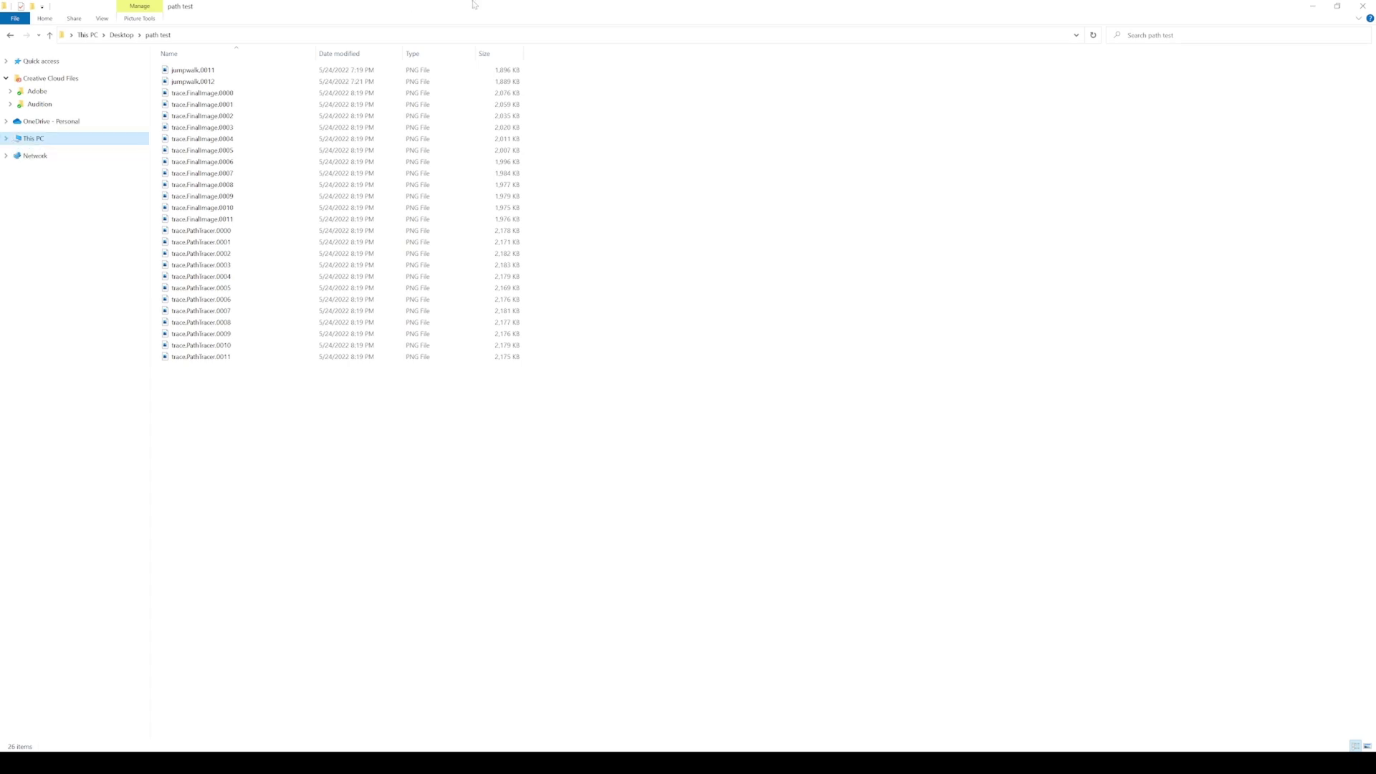
mouse_move(523, 10)
mouse_down()
mouse_move(1033, 278)
mouse_move(890, 282)
mouse_up()
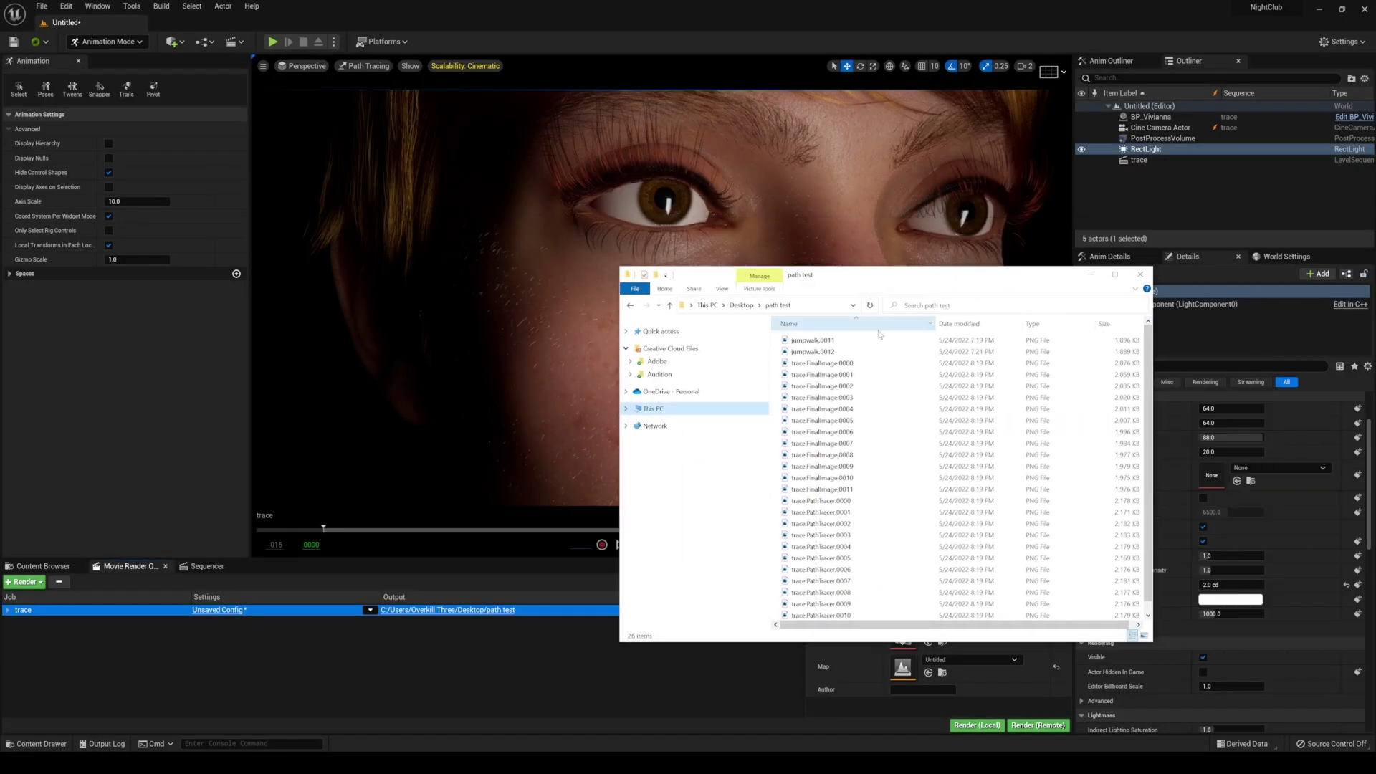
click(837, 364)
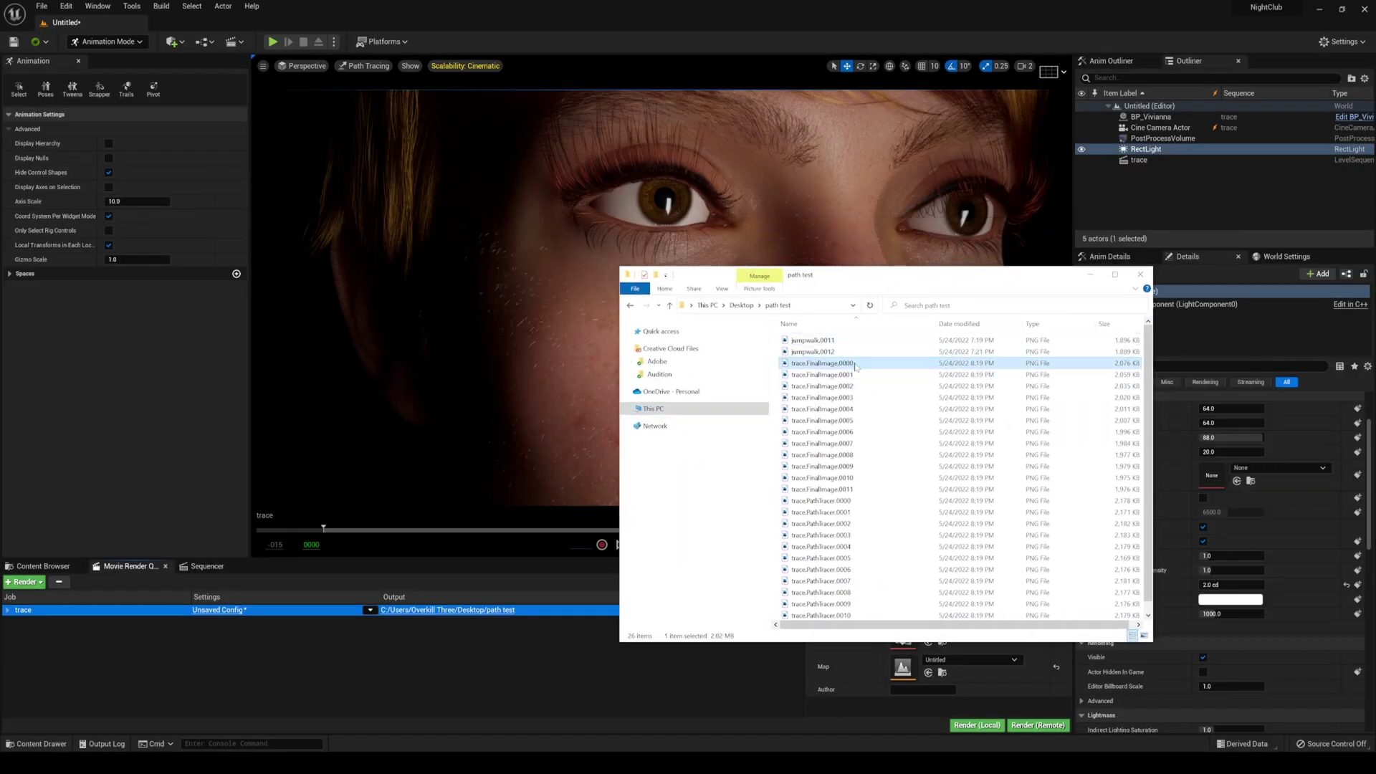
double_click(822, 363)
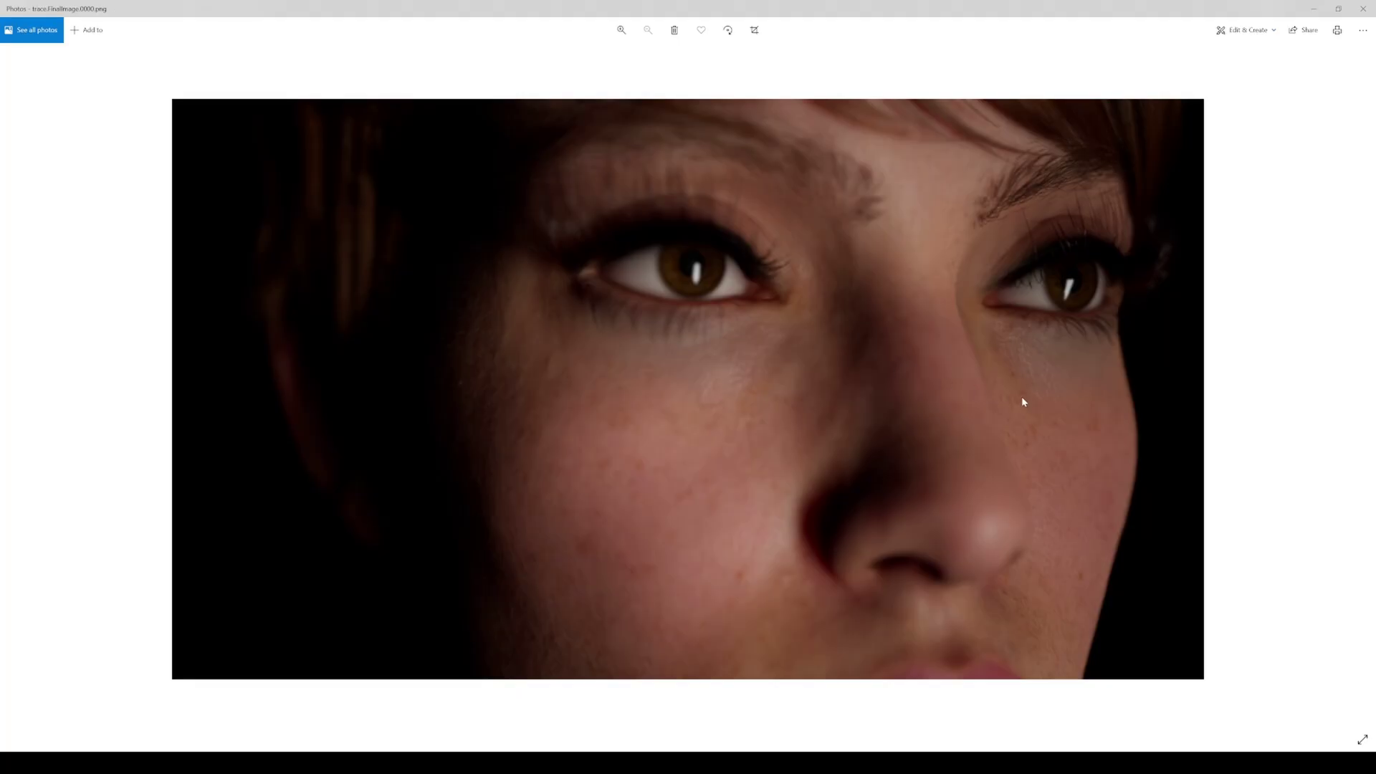
key(alt+F4)
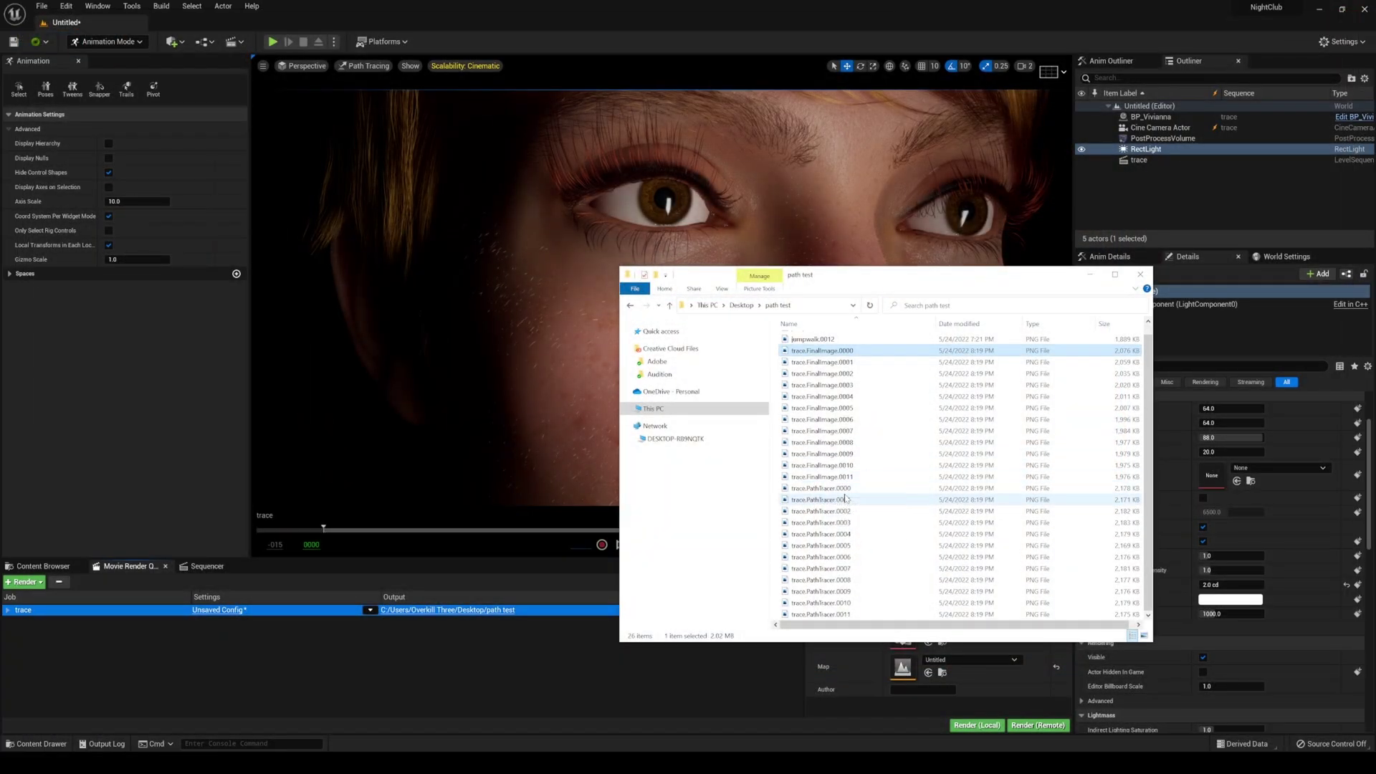
click(847, 491)
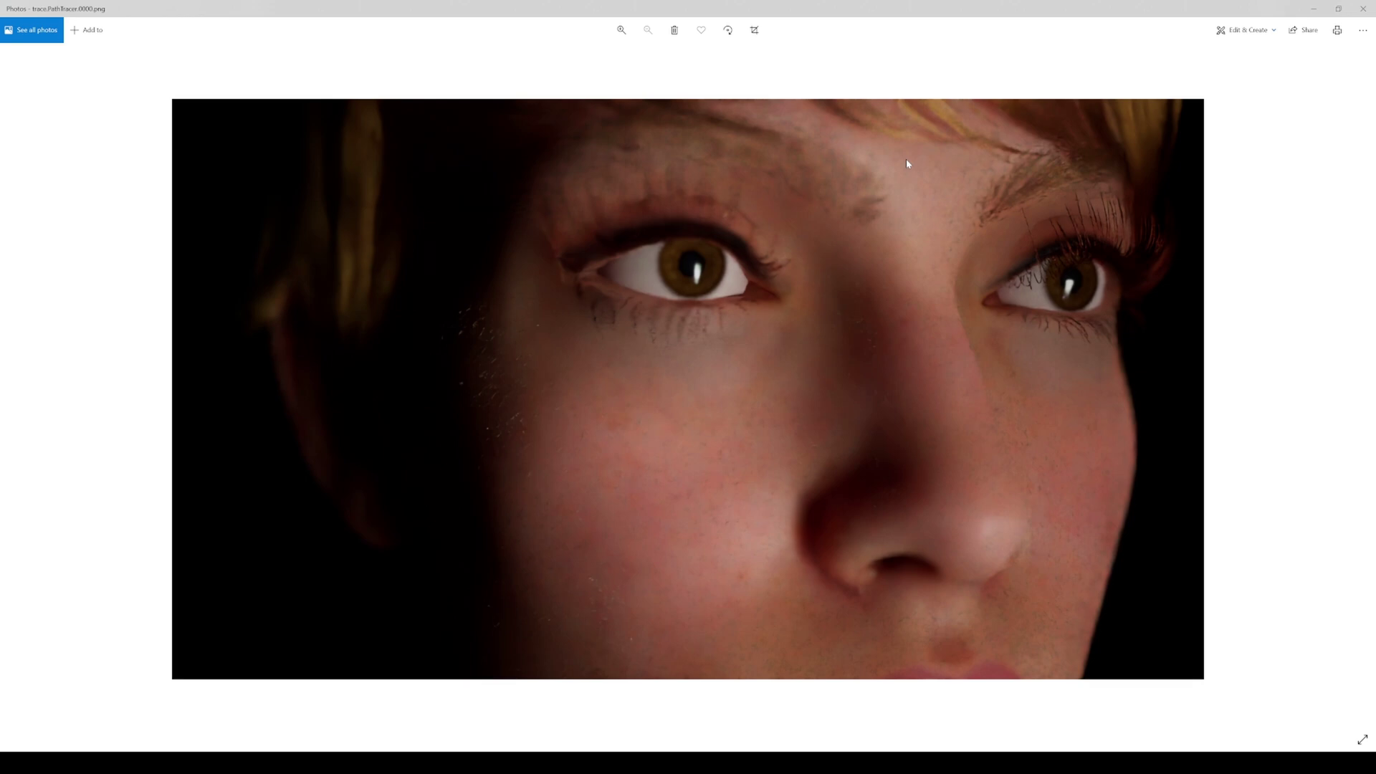
click(1363, 9)
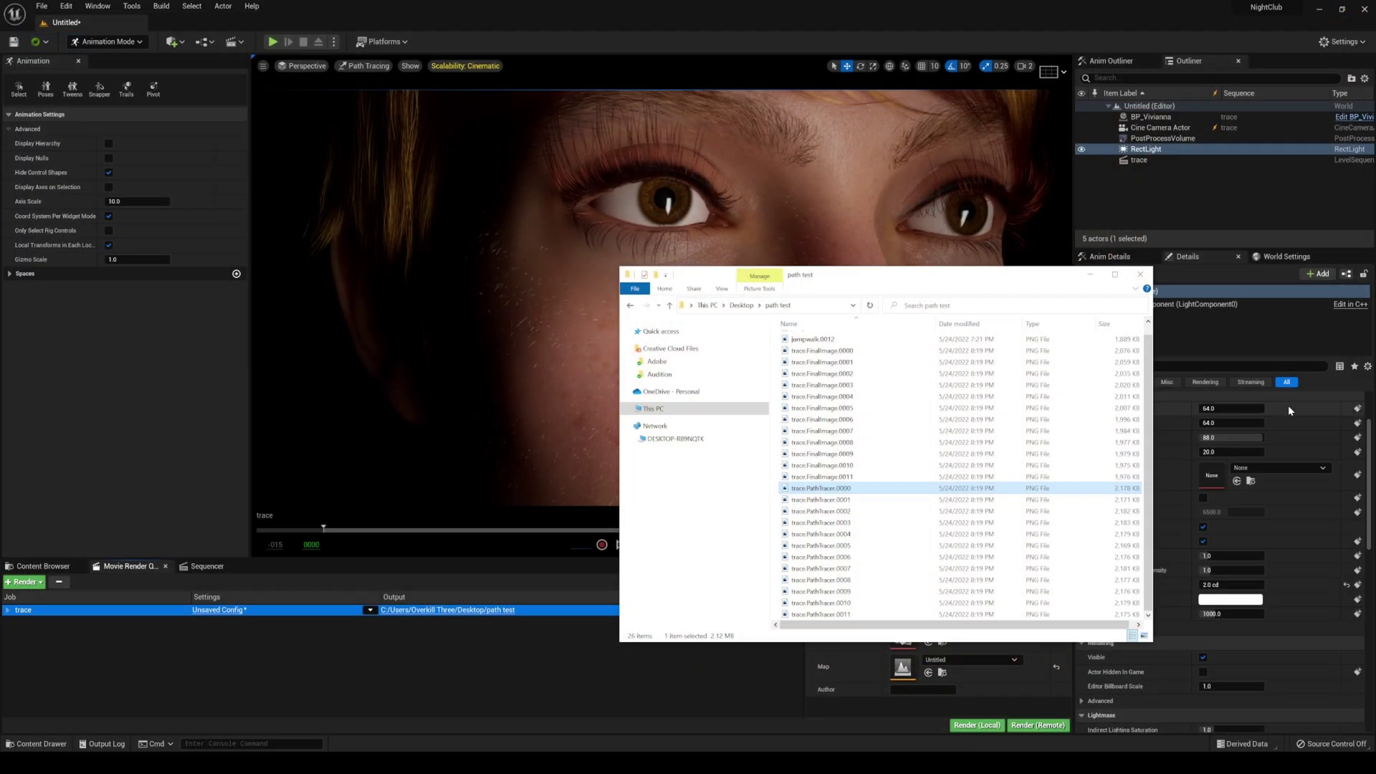
Back in Unreal, show the PostProcessVolume's Path Tracing settings: Max Bounces 32, 20000 samples, Denoiser on
click(1163, 200)
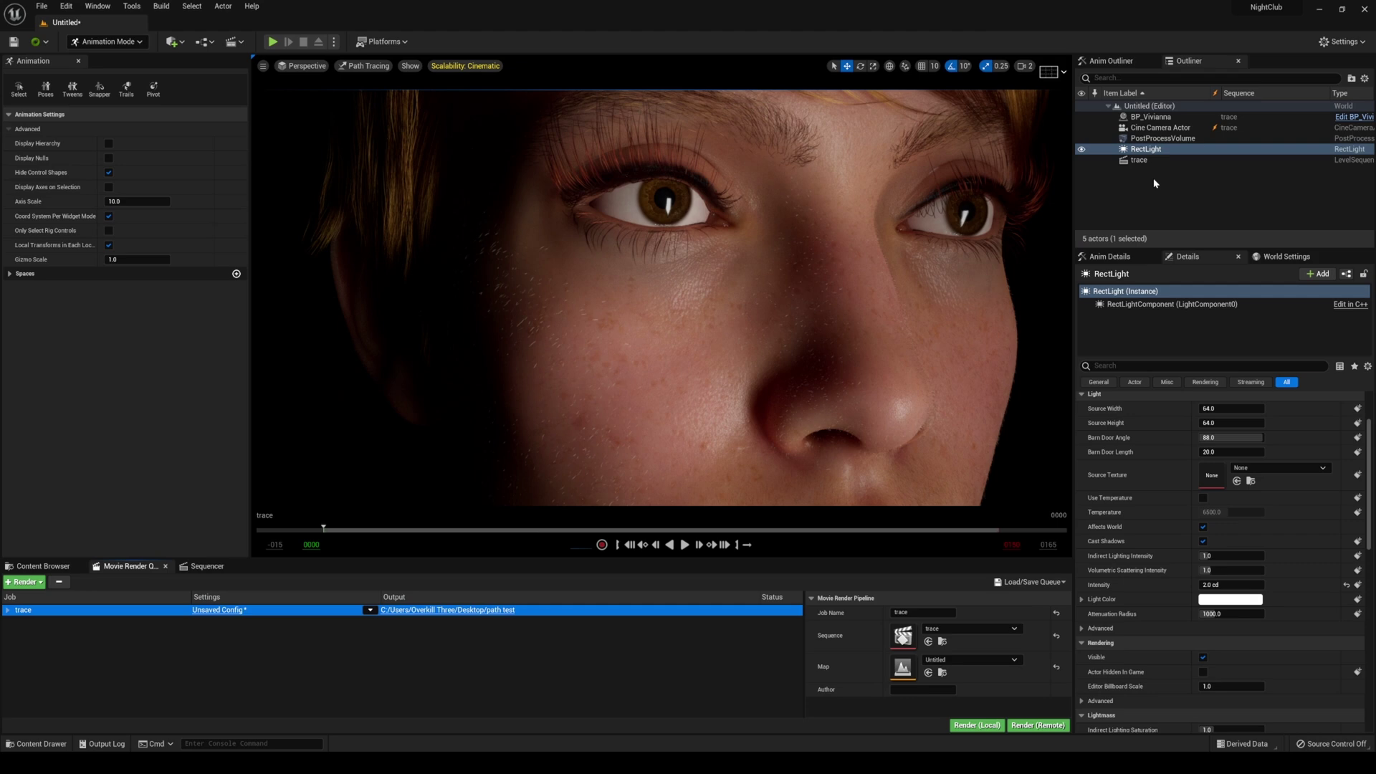
click(1161, 138)
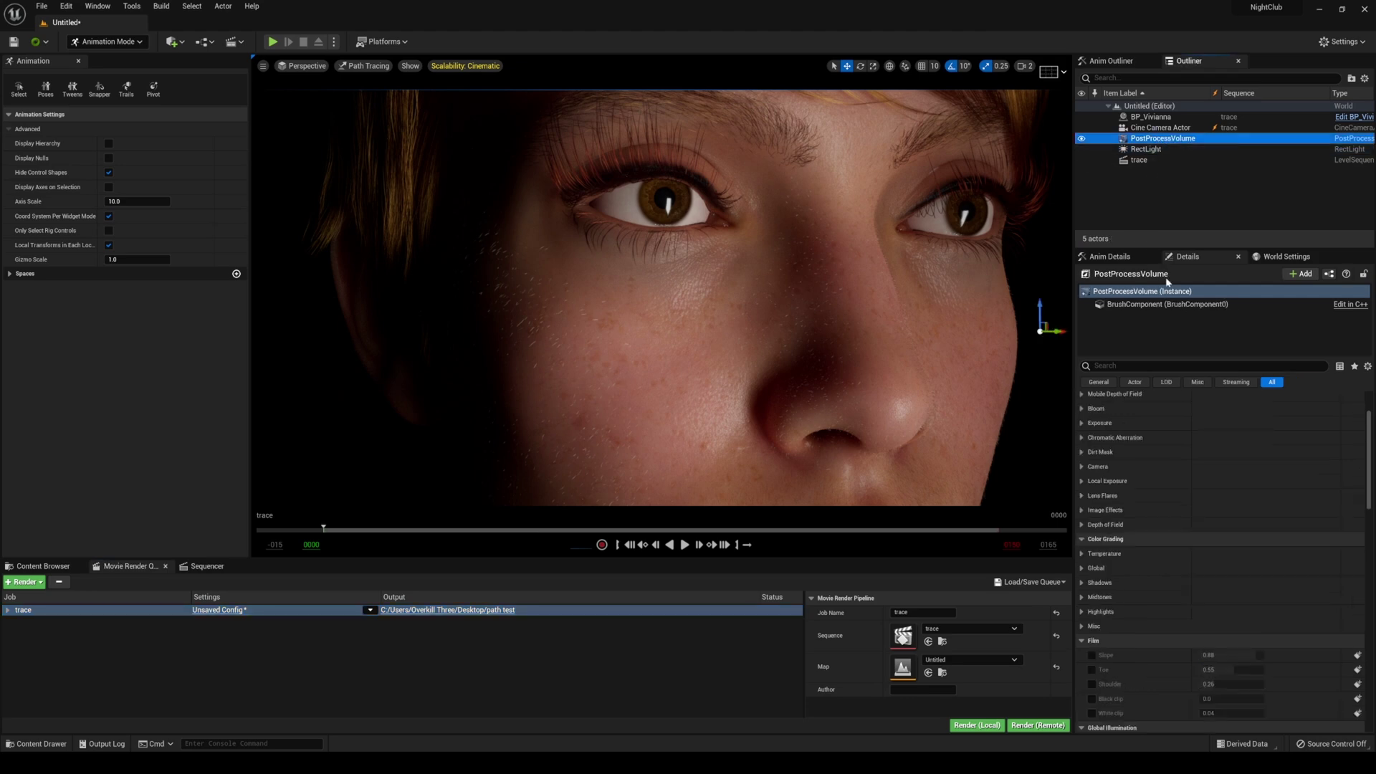
scroll(1164, 553, down, 3)
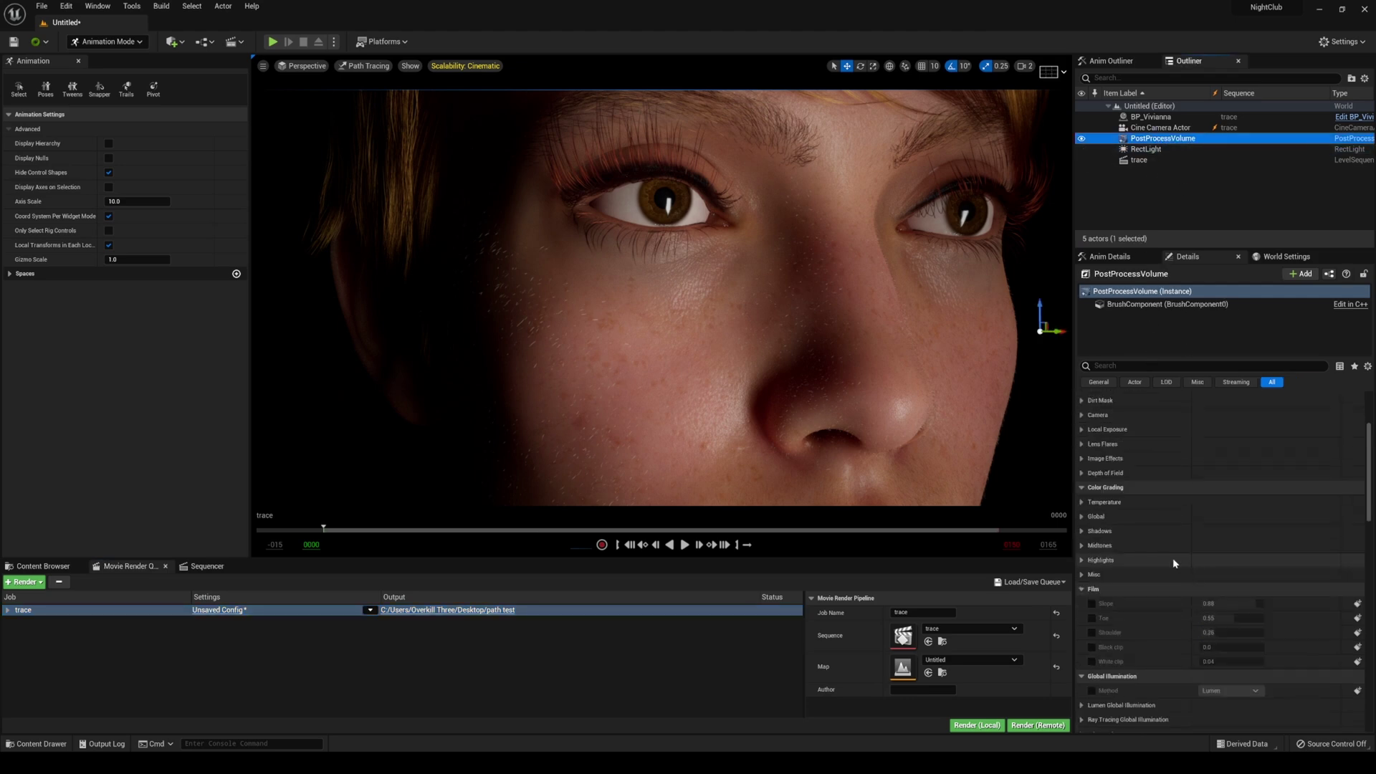
scroll(1139, 560, down, 12)
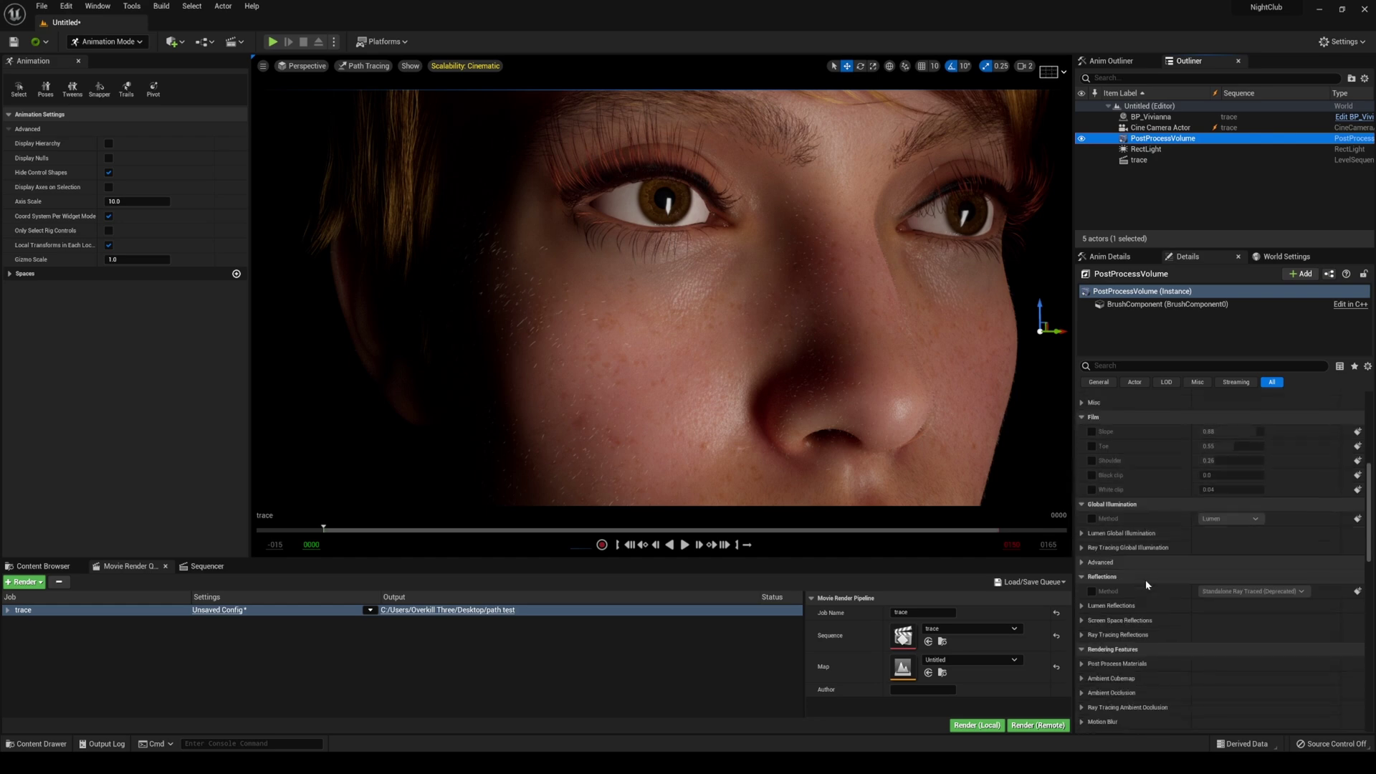
scroll(1156, 542, down, 10)
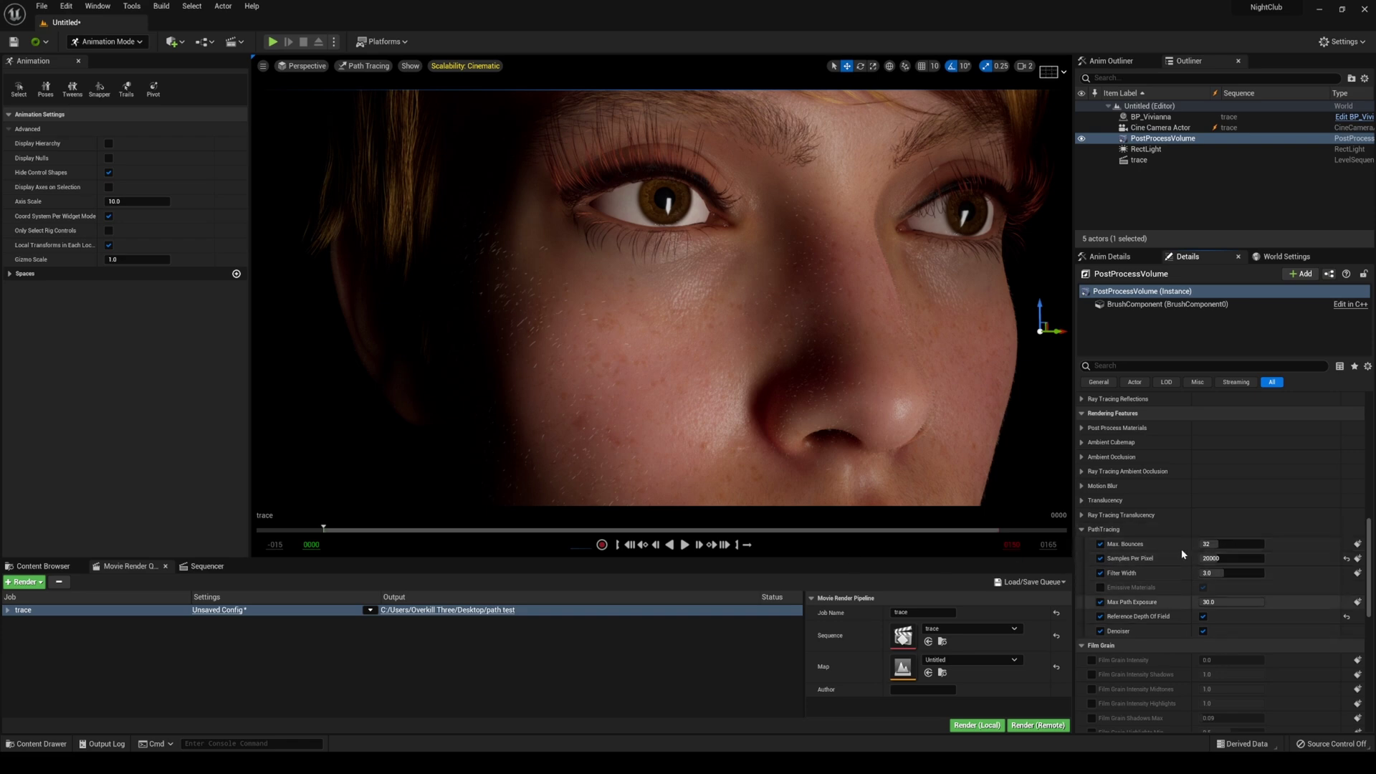
Add Anti-aliasing to the trace job's config with Spatial Sample Count 100 and Override Anti Aliasing on
click(215, 612)
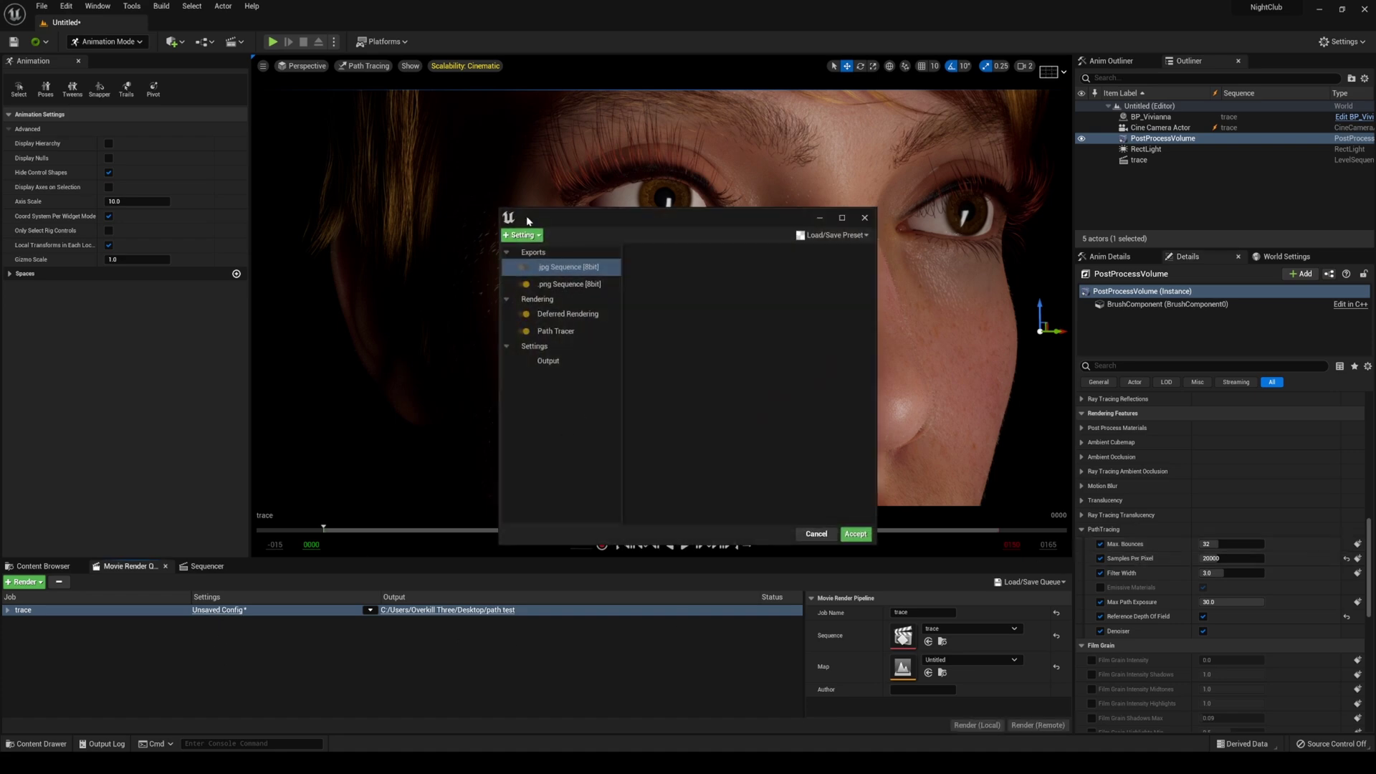
click(523, 235)
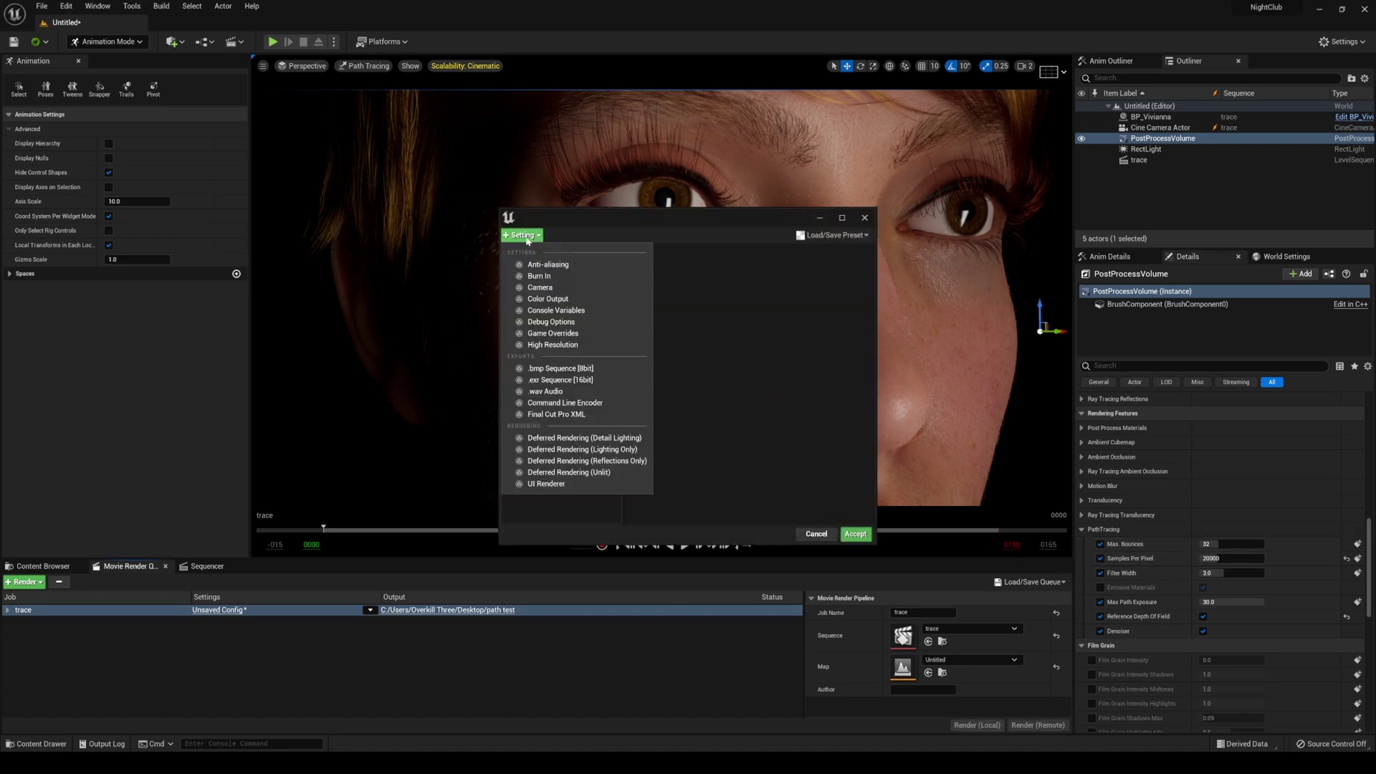
click(552, 276)
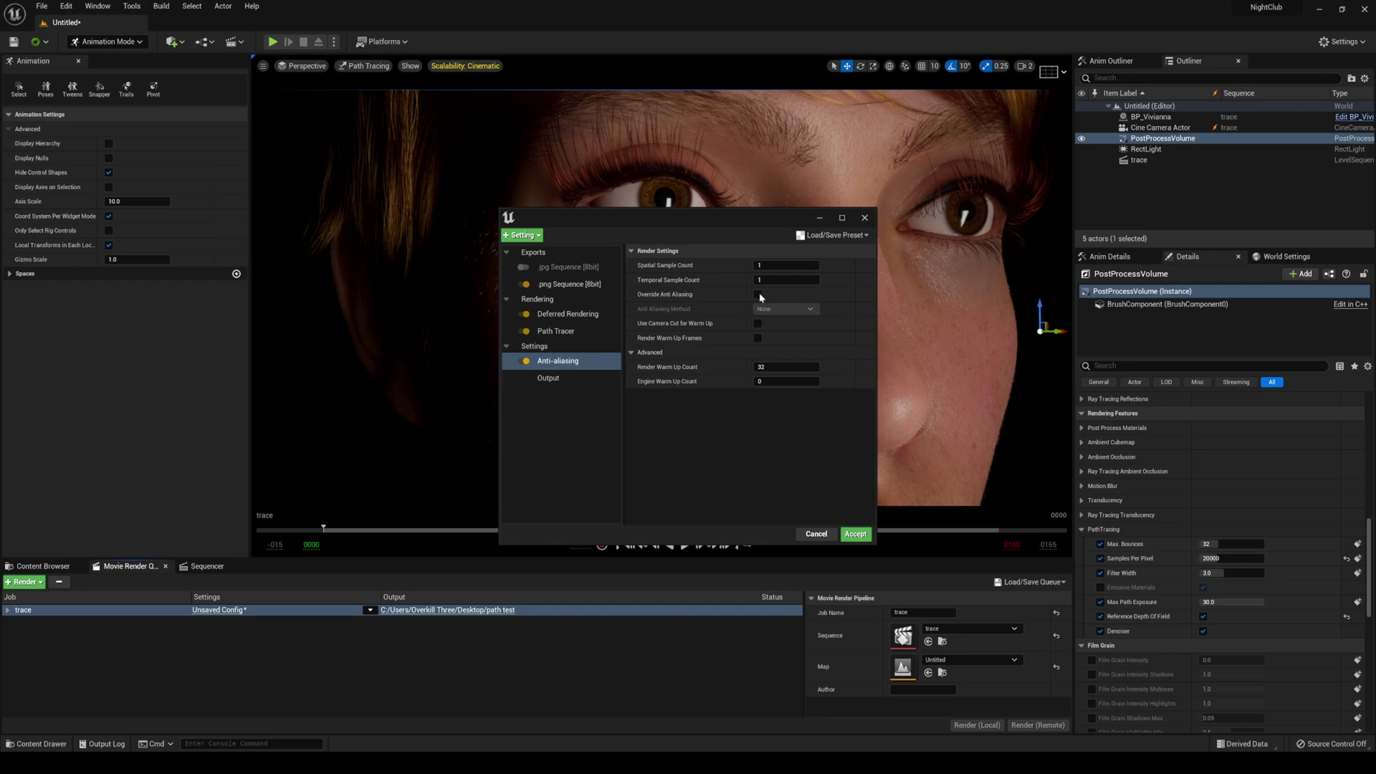
click(816, 265)
click(758, 293)
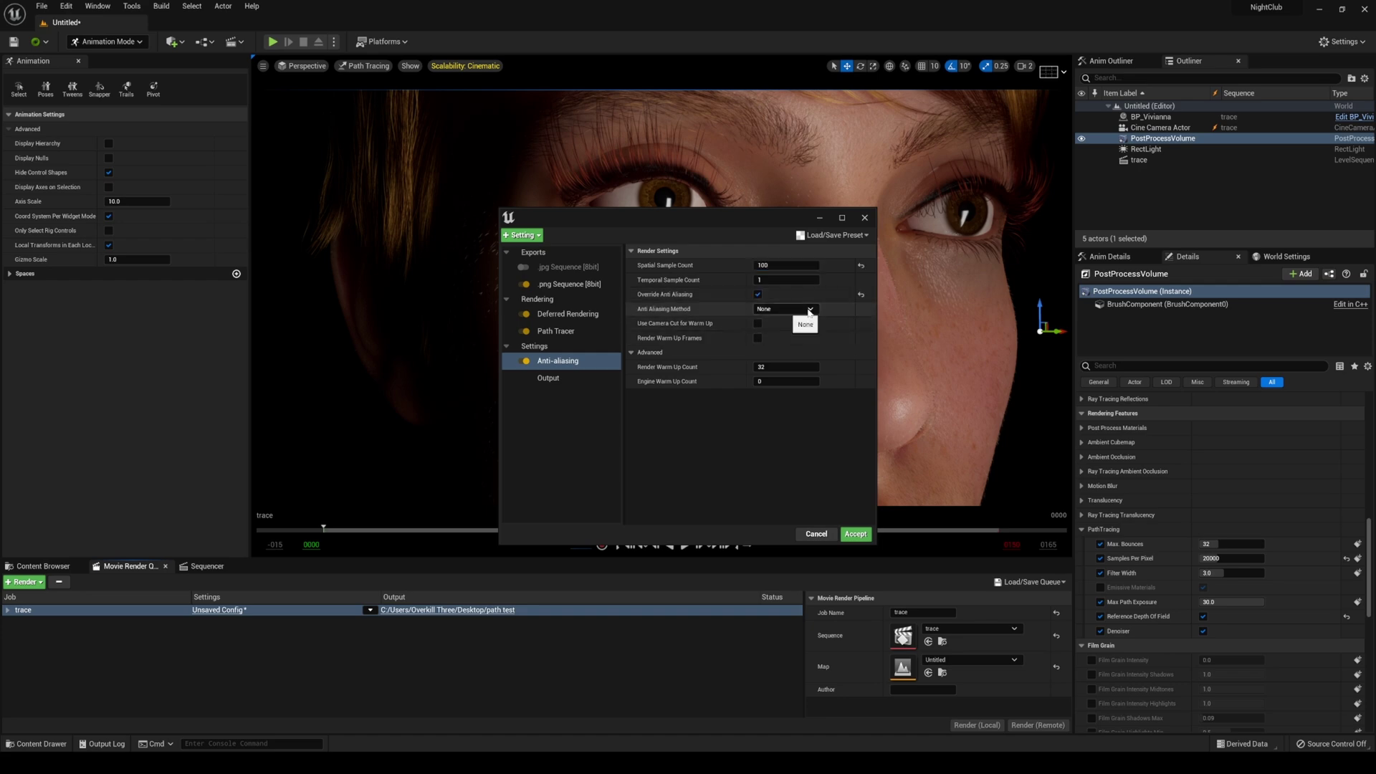
click(552, 380)
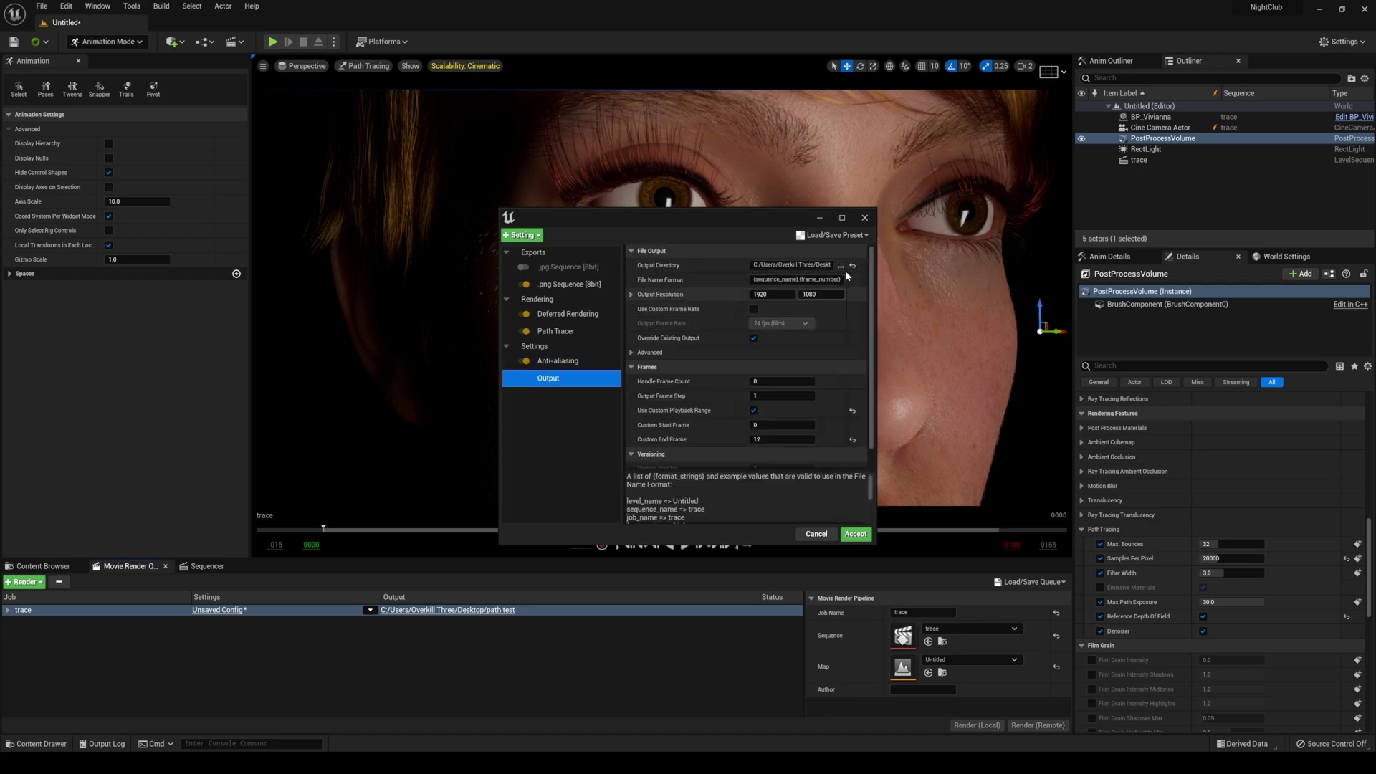
Create a new 'aa' folder inside path test for the render output
click(857, 272)
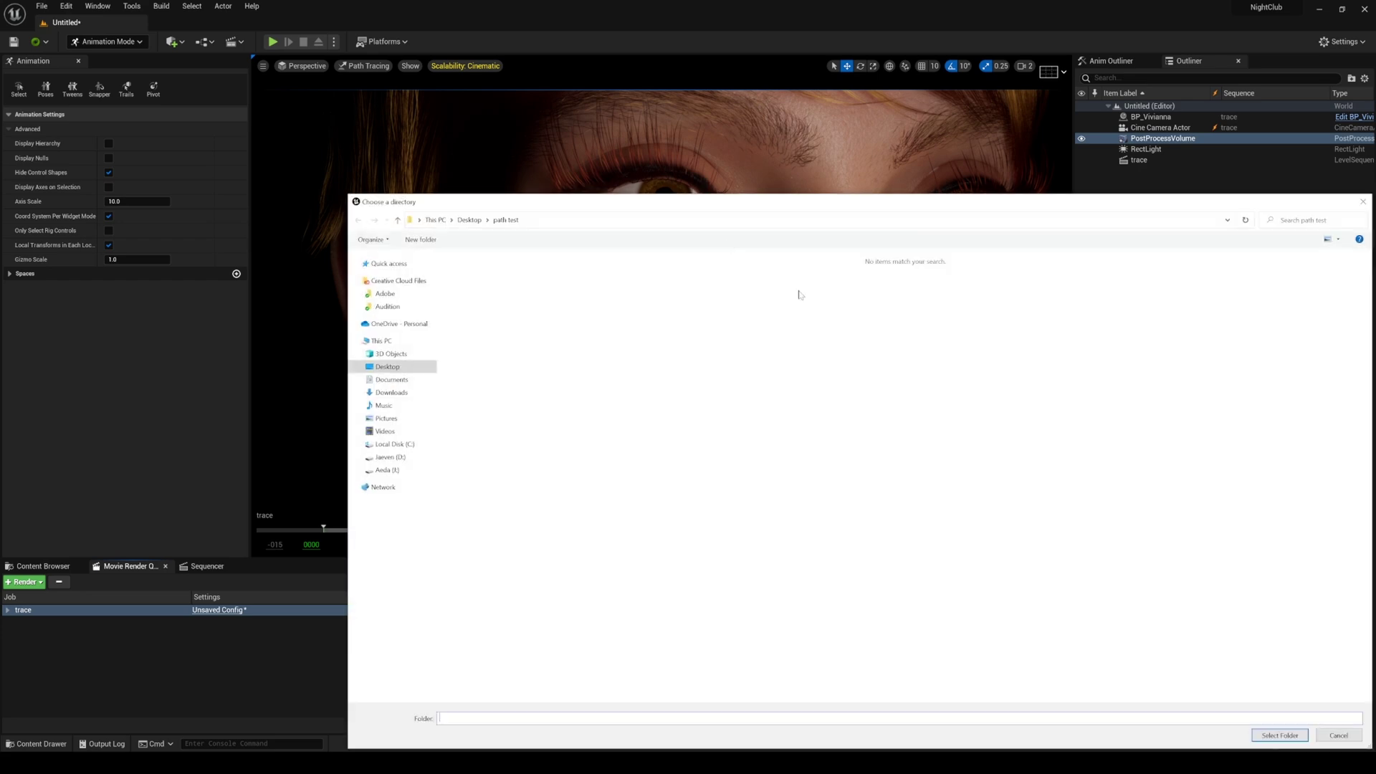
right_click(564, 395)
mouse_move(589, 518)
click(777, 521)
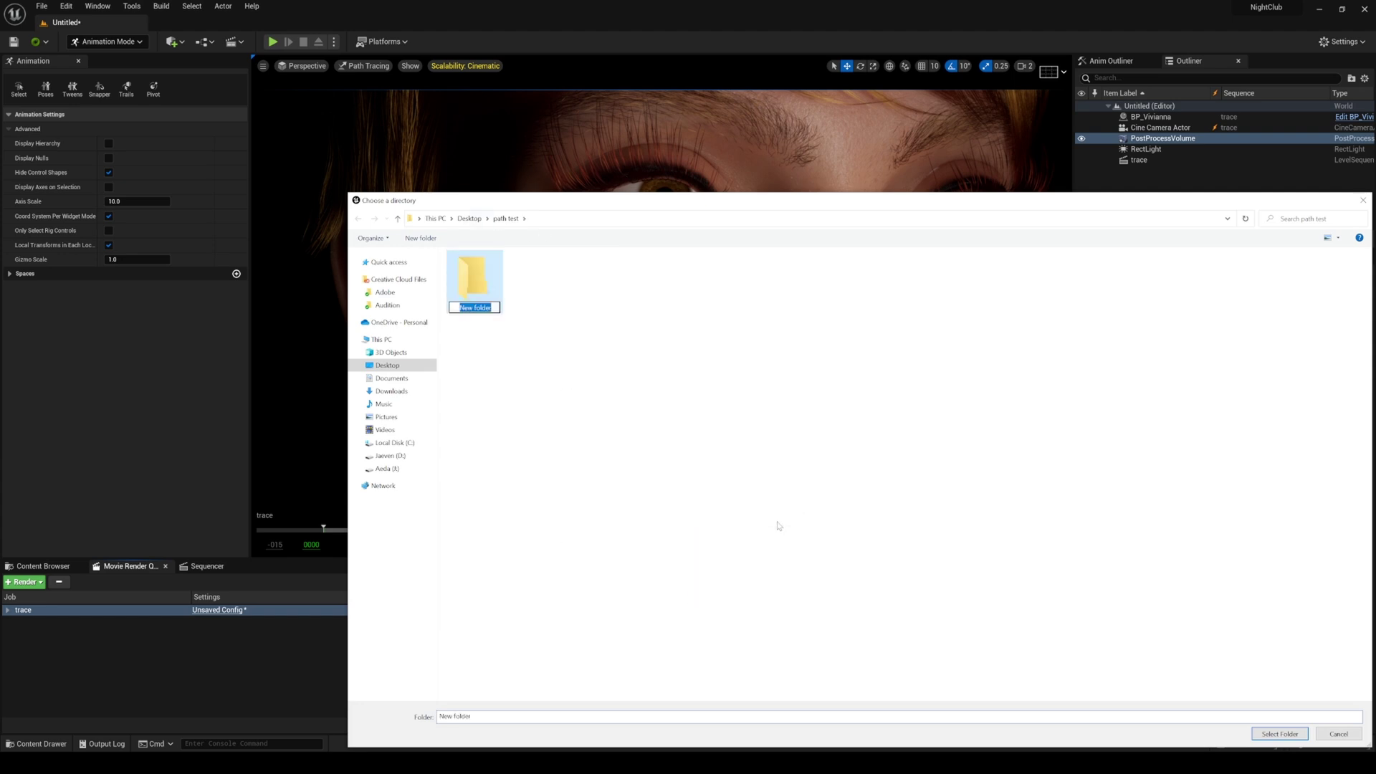
text(aa)
key(Return)
Confirm the aa output folder, accept the render settings and start a local render
click(1282, 735)
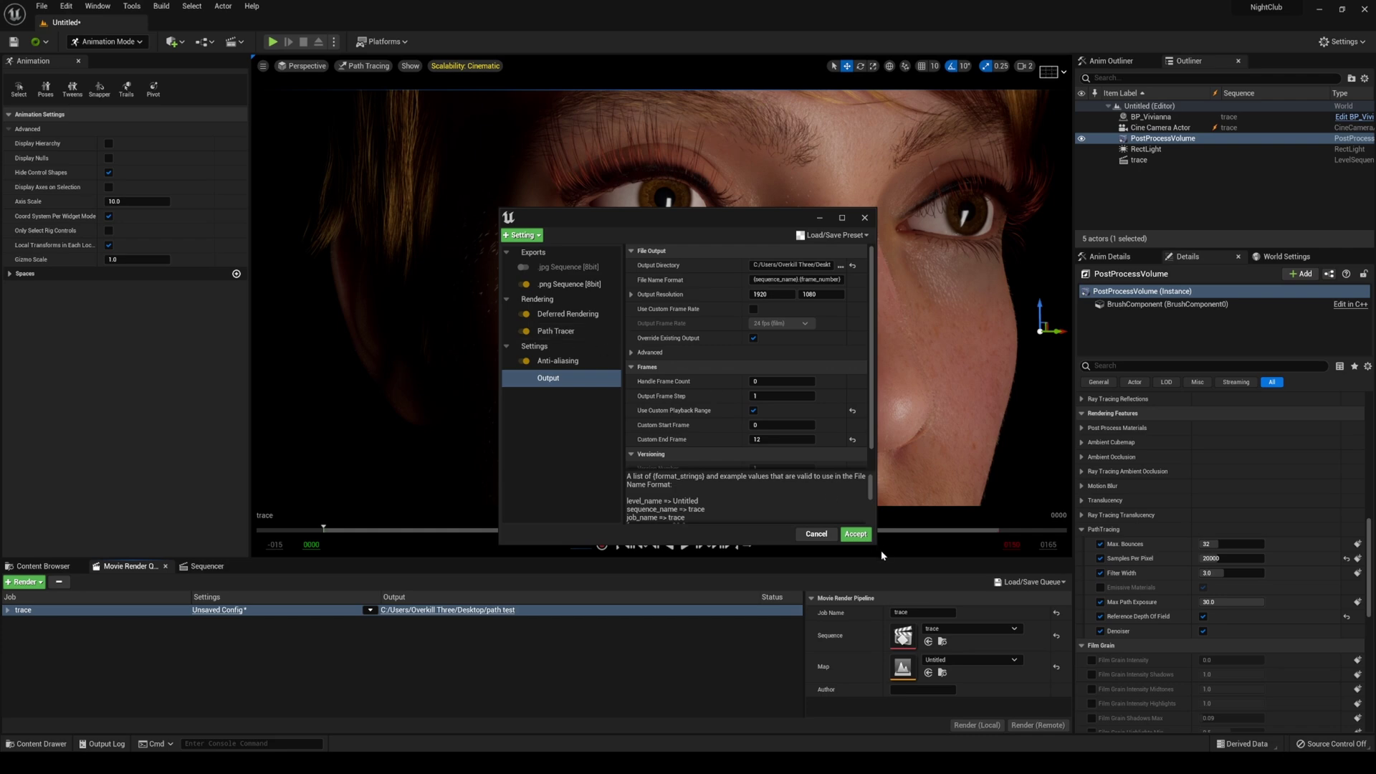
click(856, 535)
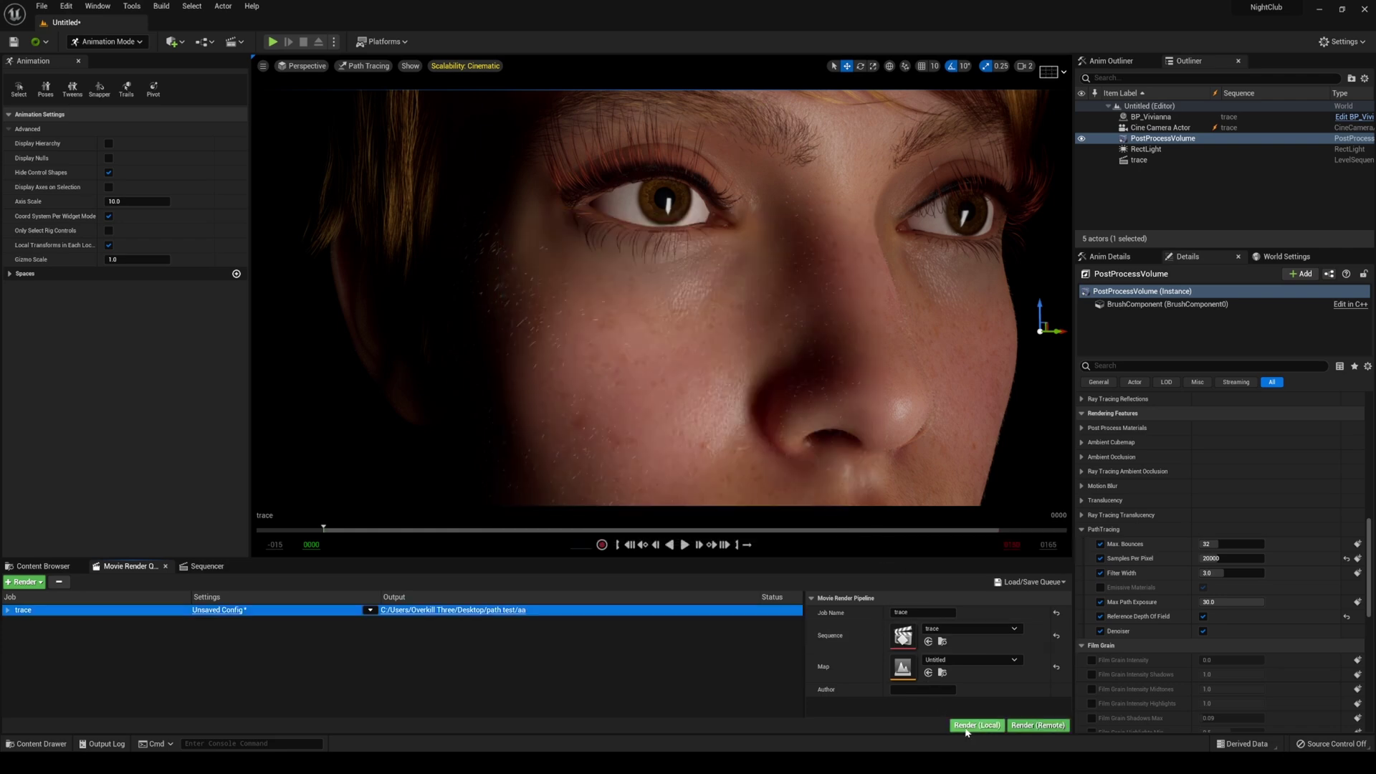
click(967, 728)
Open the original trace.PathTracer.0000 from path test in Photos and resize its window
key(alt+Tab)
scroll(860, 466, down, 1)
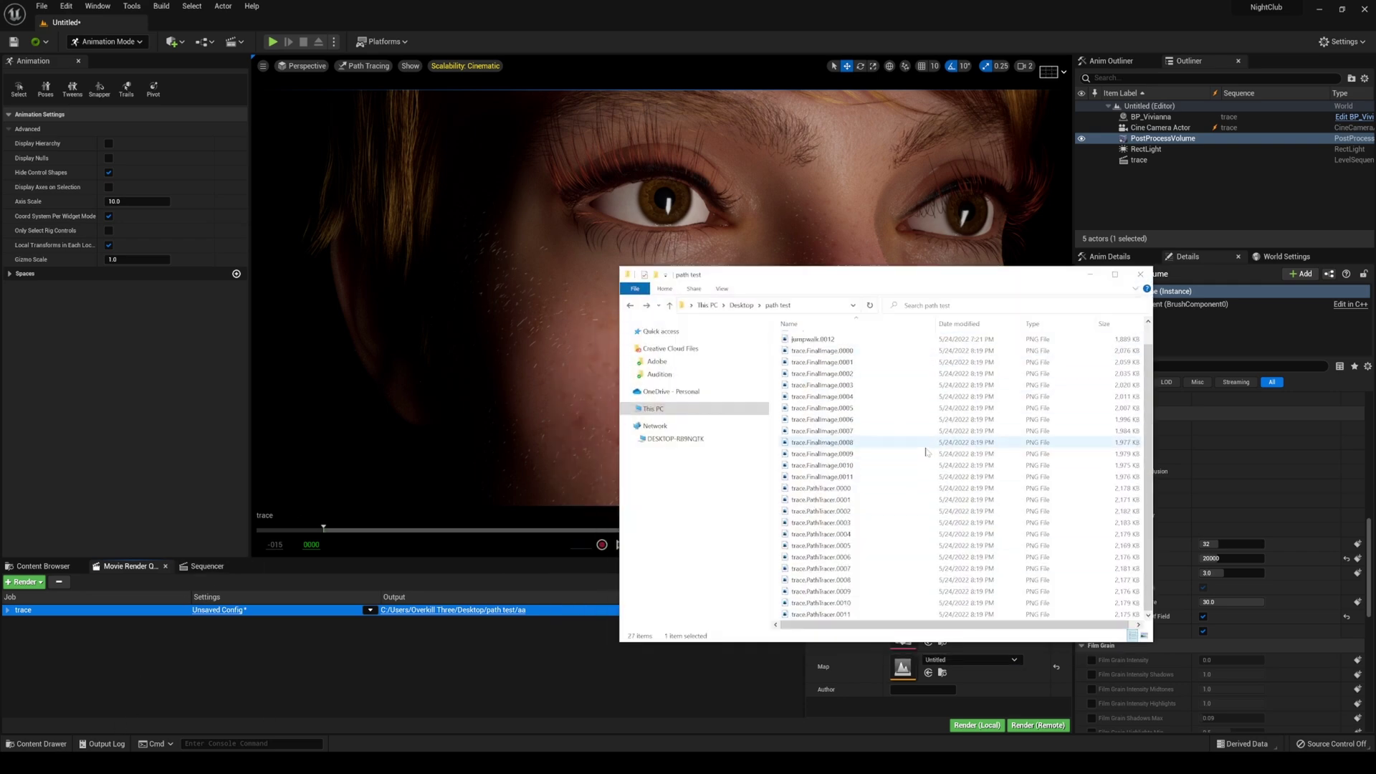
double_click(844, 490)
drag(1100, 10, 337, 171)
drag(420, 497, 609, 677)
Open the aa folder's trace.PathTracer.0000 and size it beside the original for comparison
scroll(829, 401, up, 1)
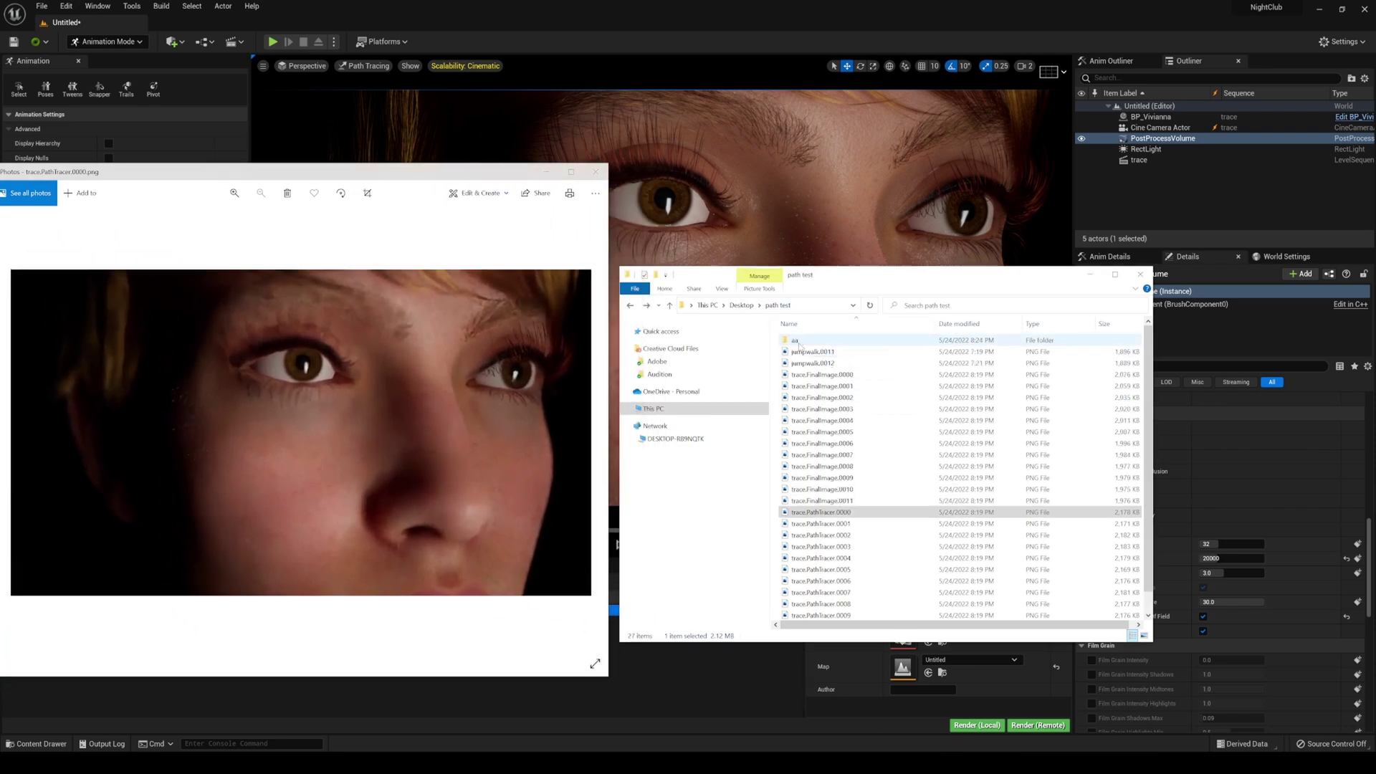
double_click(810, 339)
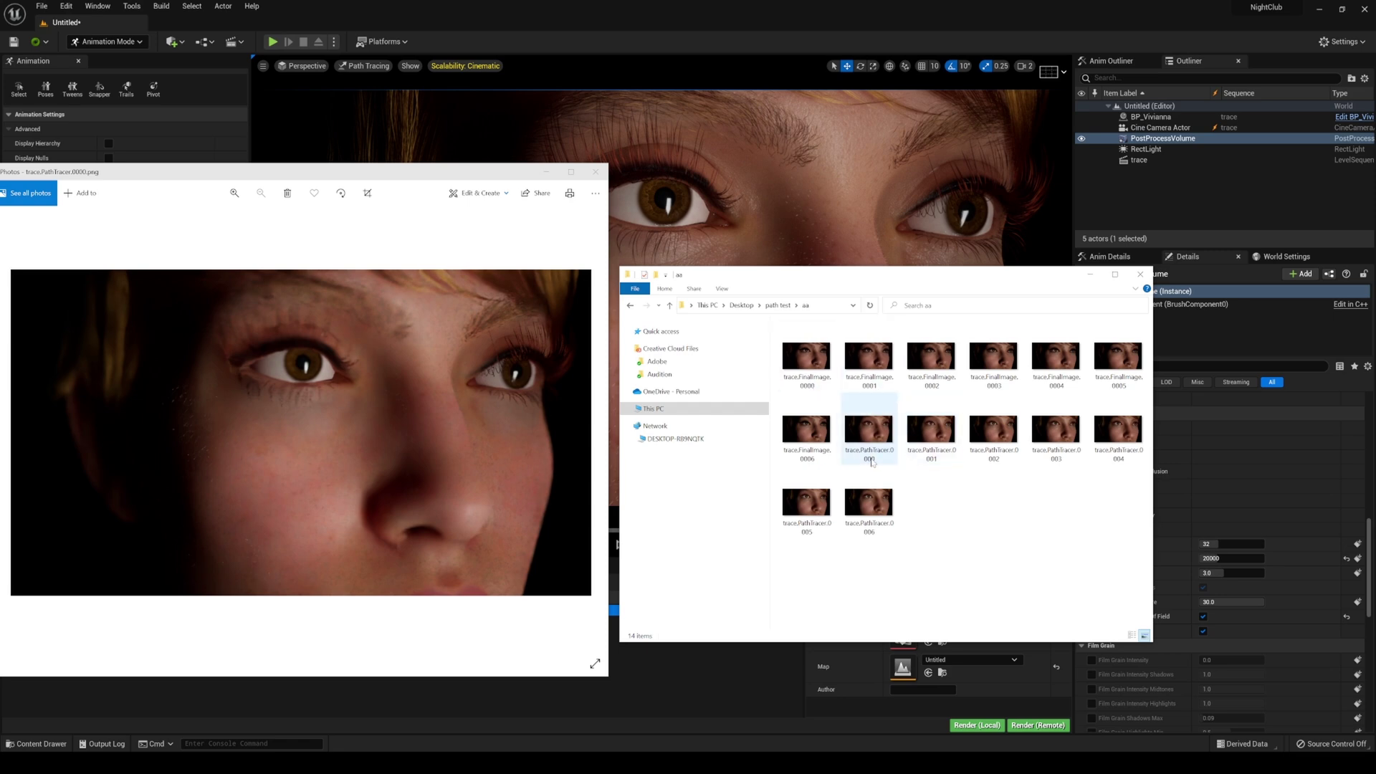
click(571, 171)
key(super+Down)
drag(1286, 277, 816, 179)
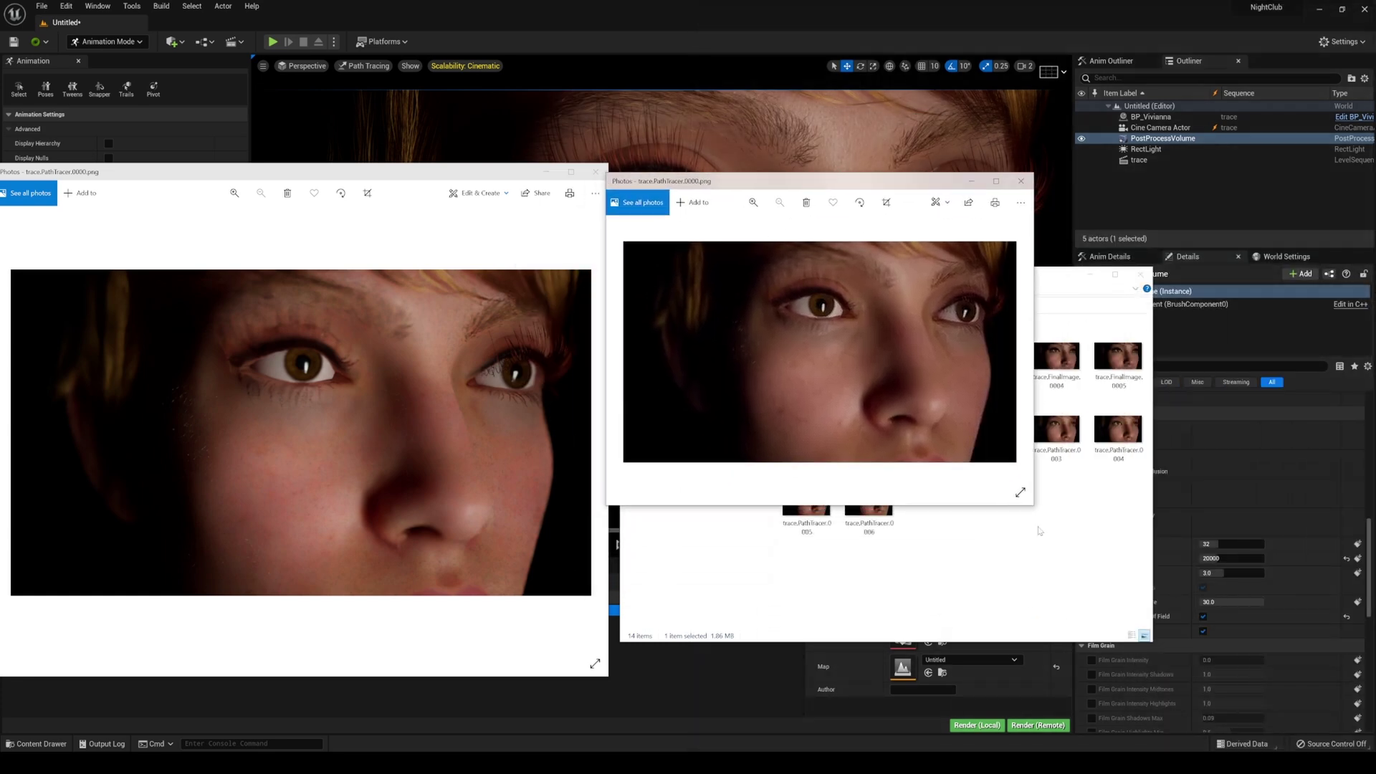
drag(1037, 508, 1287, 697)
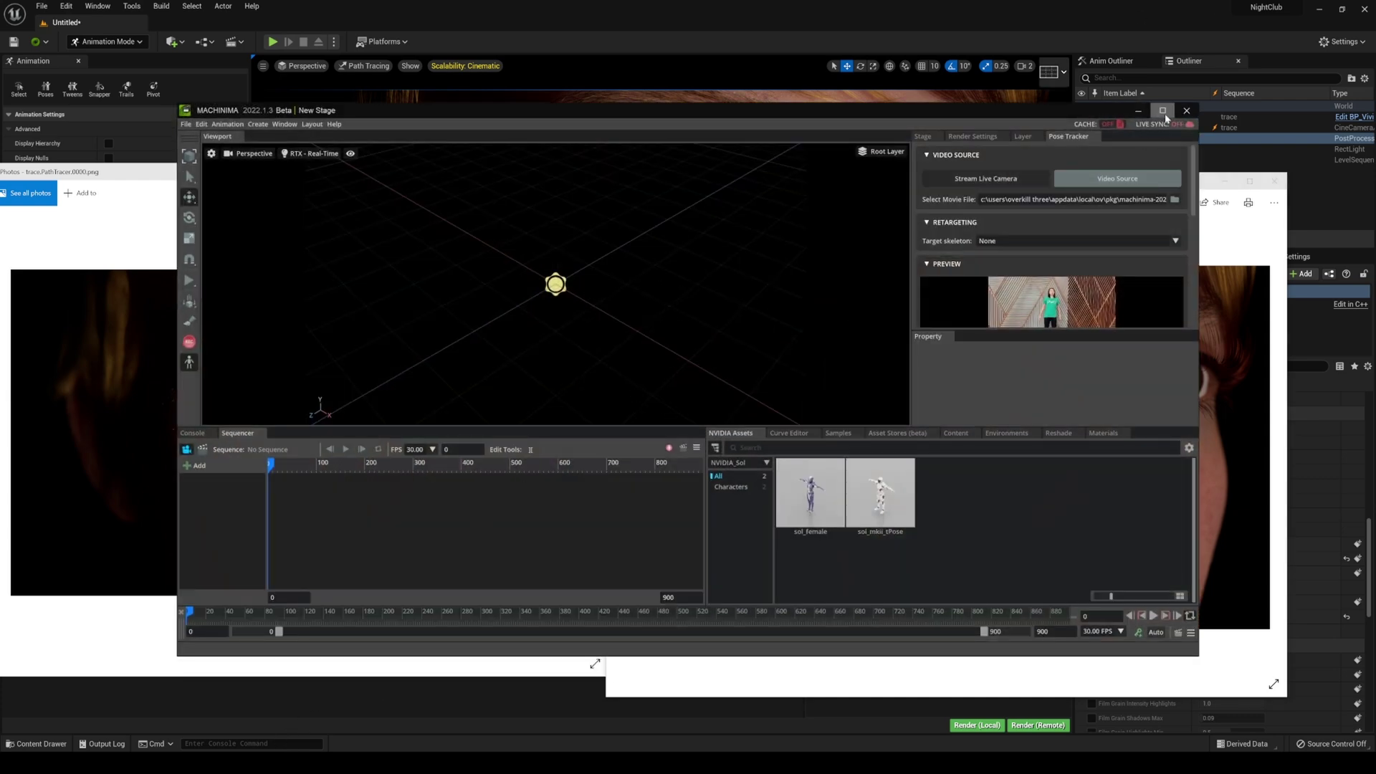
Maximize Machinima and switch the renderer to Interactive (Path Tracing), showing Max Bounces 4 and 64 samples
click(1167, 113)
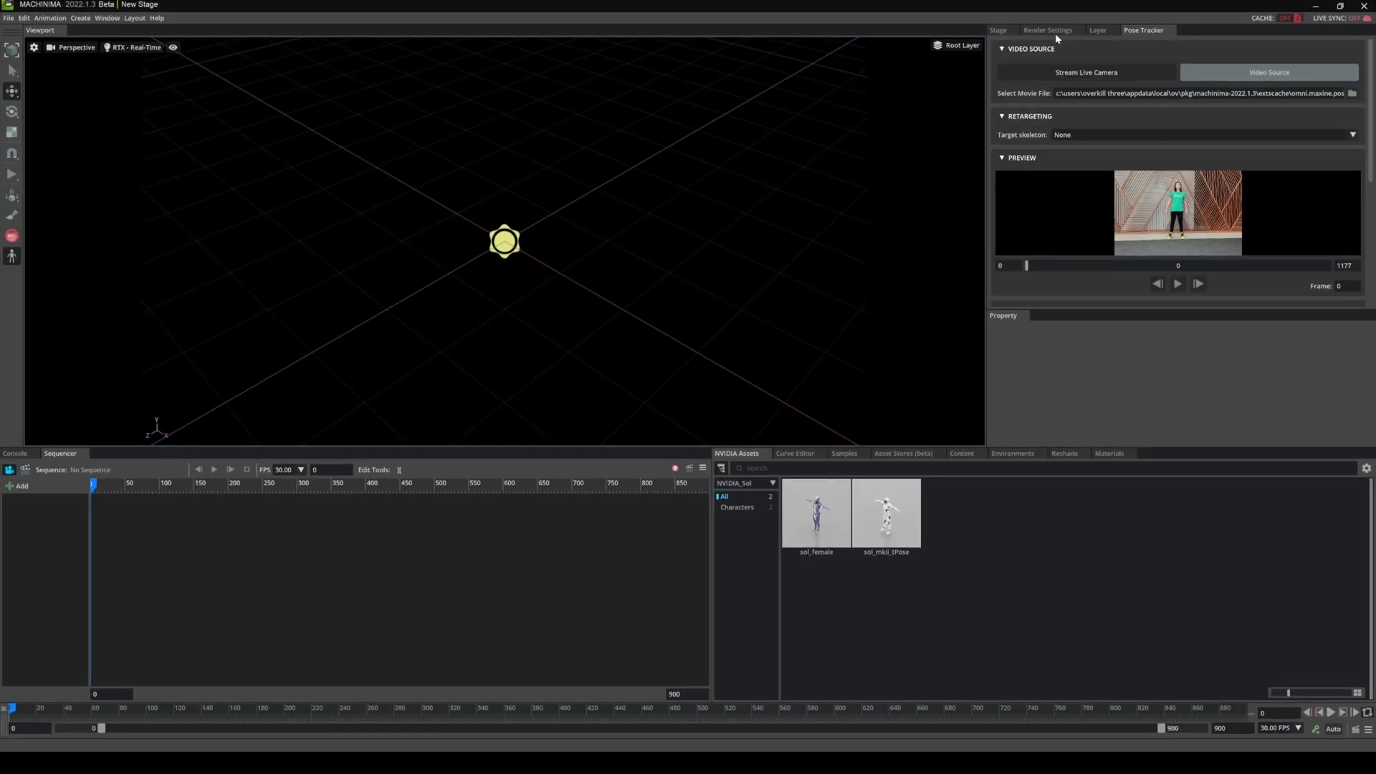
click(1054, 33)
click(1172, 47)
click(1107, 79)
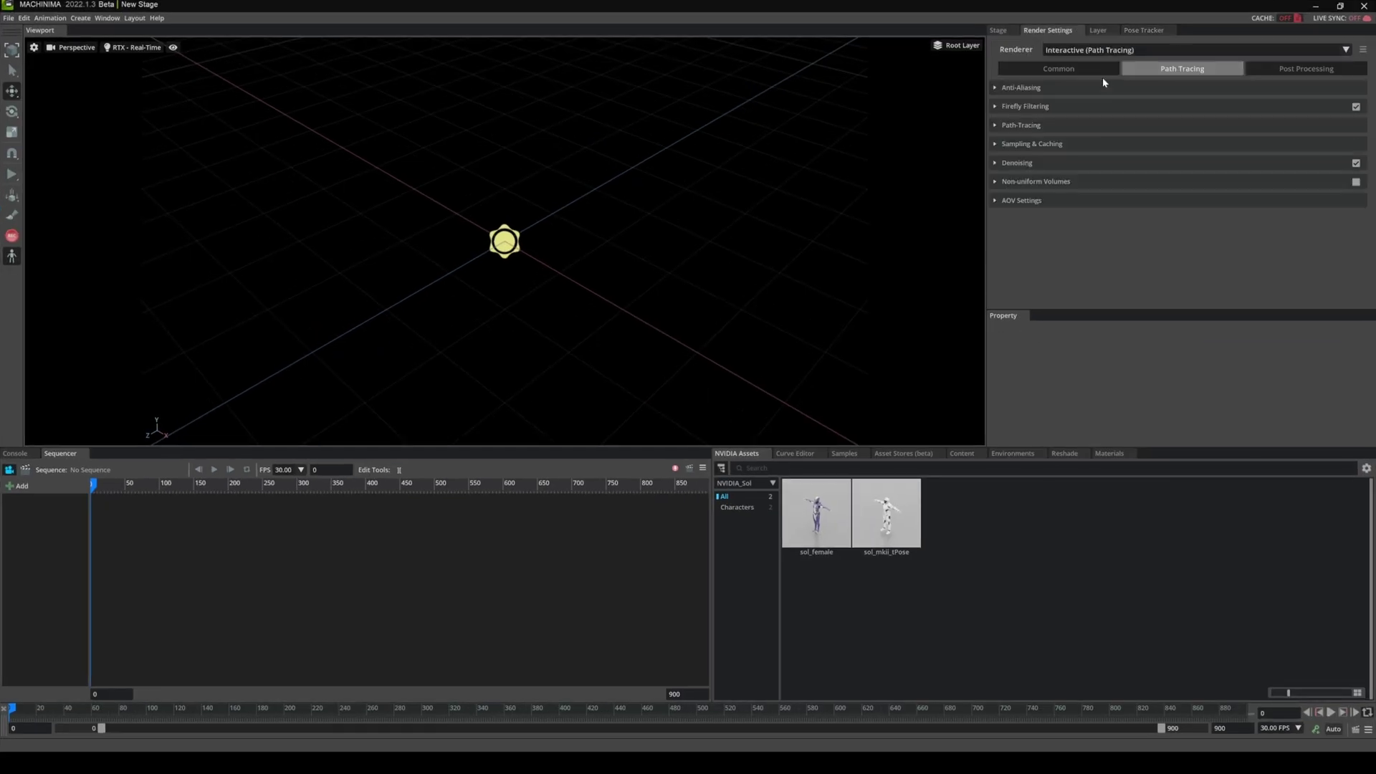
click(996, 128)
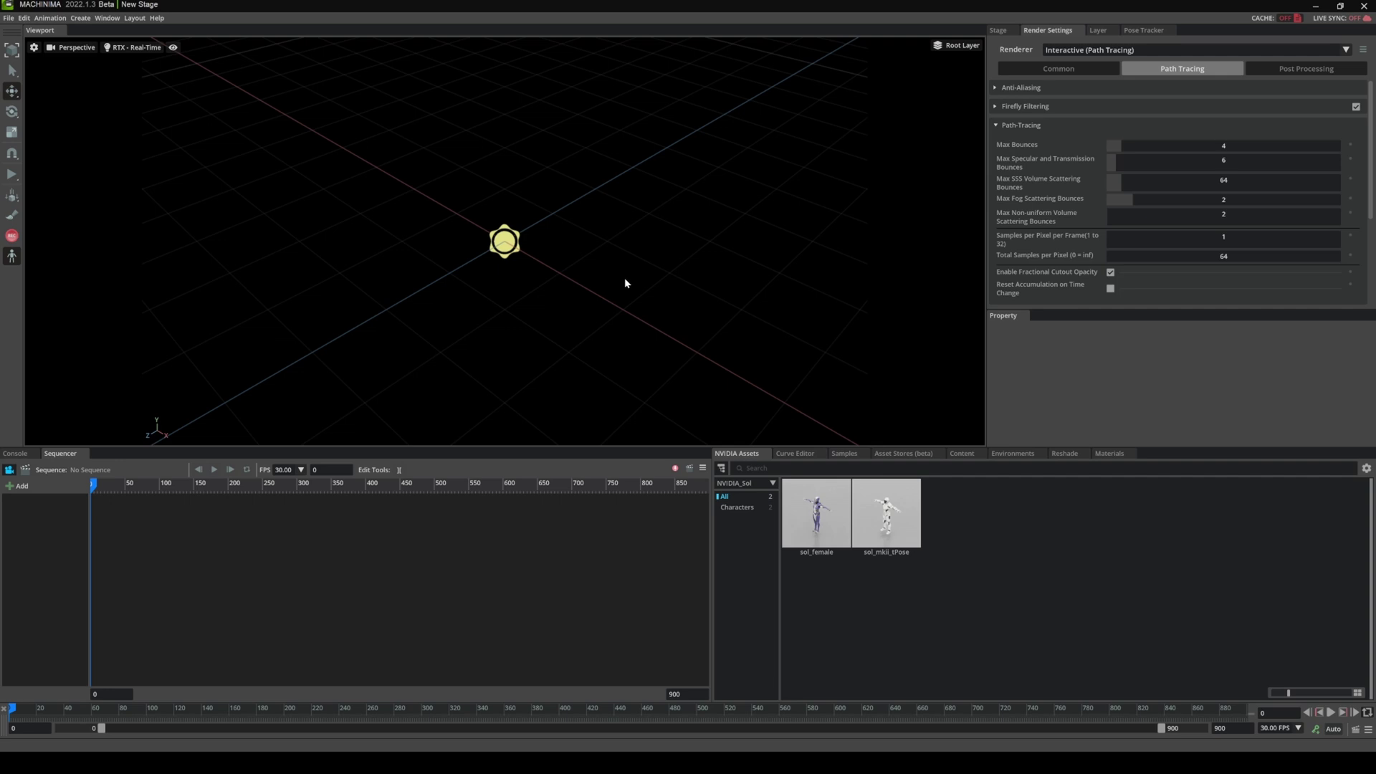
Open the Movie Capture panel and set its render preset to RTX-Interactive (Path Tracing)
click(107, 17)
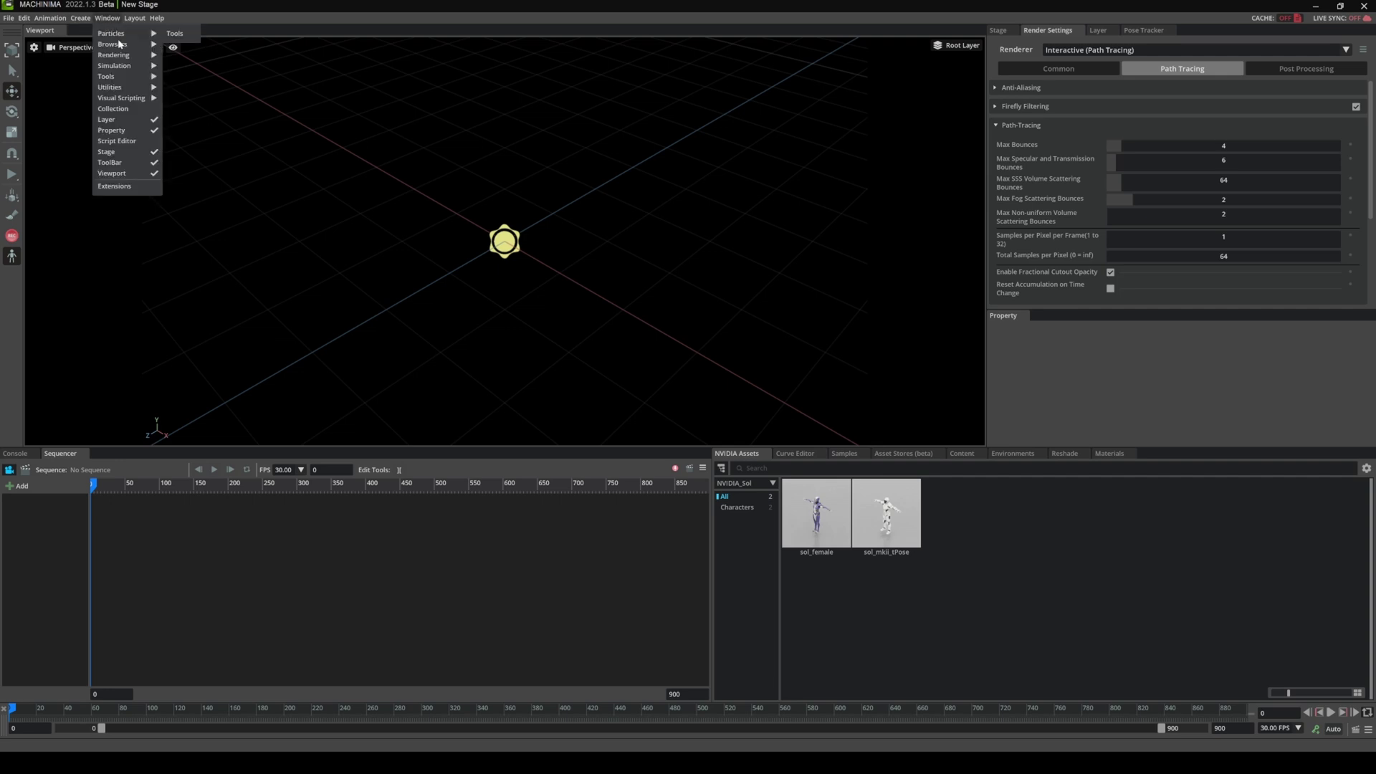
mouse_move(120, 61)
click(198, 75)
click(106, 18)
click(189, 65)
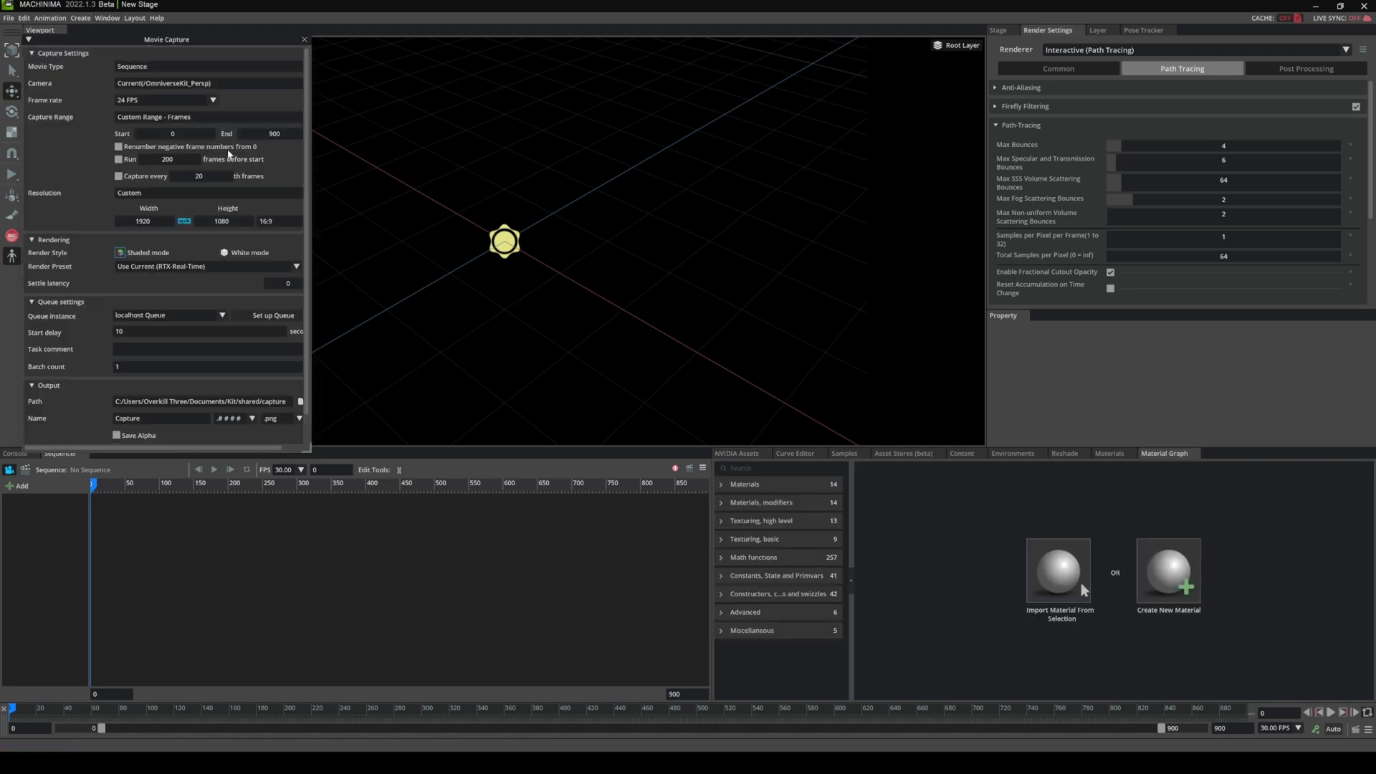
click(228, 266)
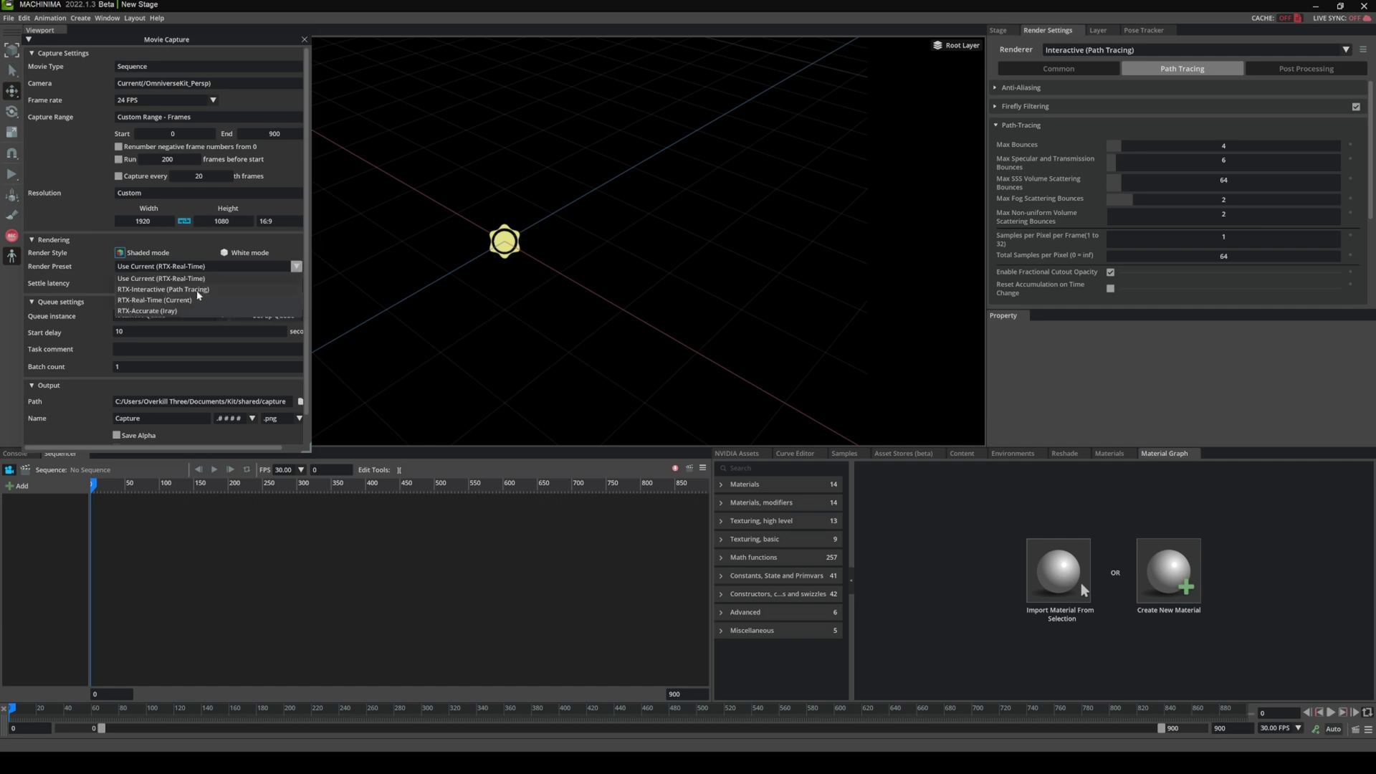
click(172, 290)
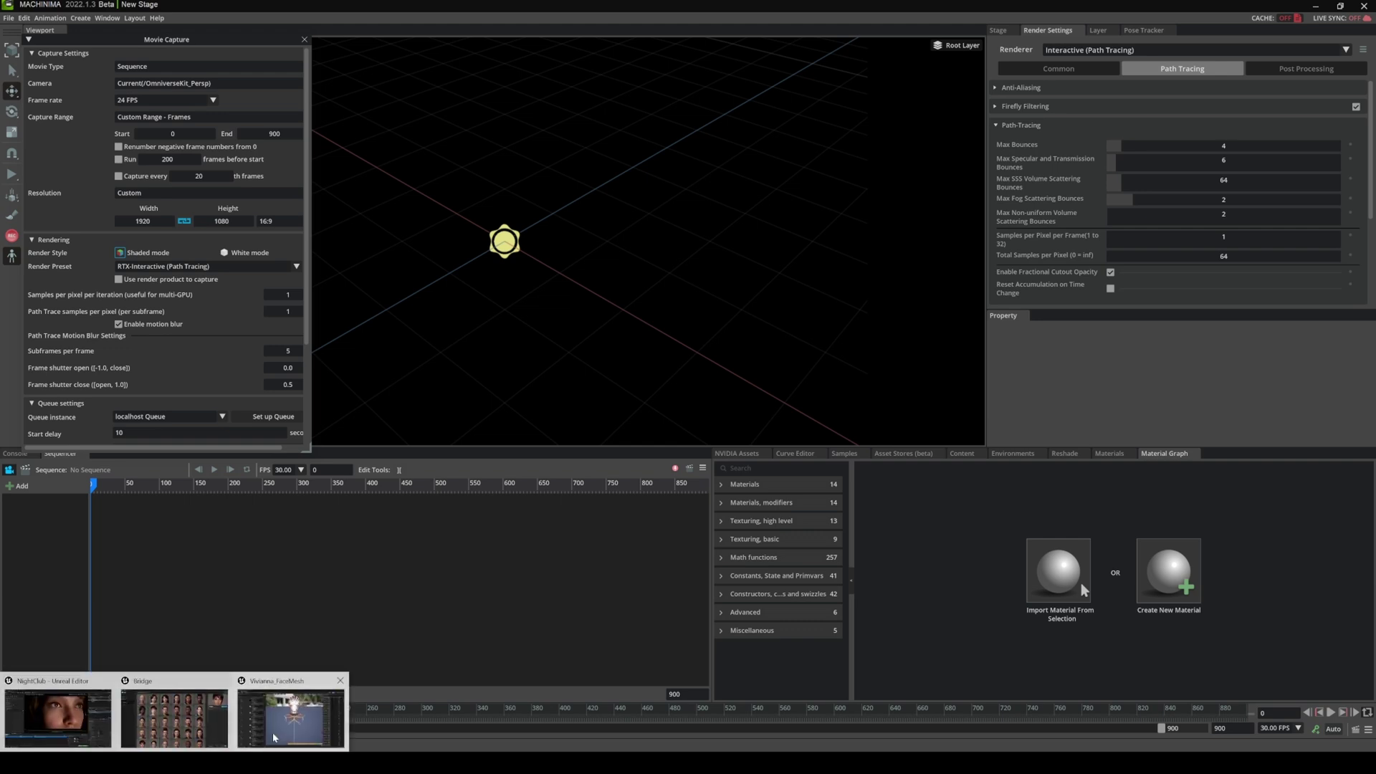
Cycle through Bridge, the NightClub level editor and the photo, ending on the Vivianna_FaceMesh editor
click(225, 741)
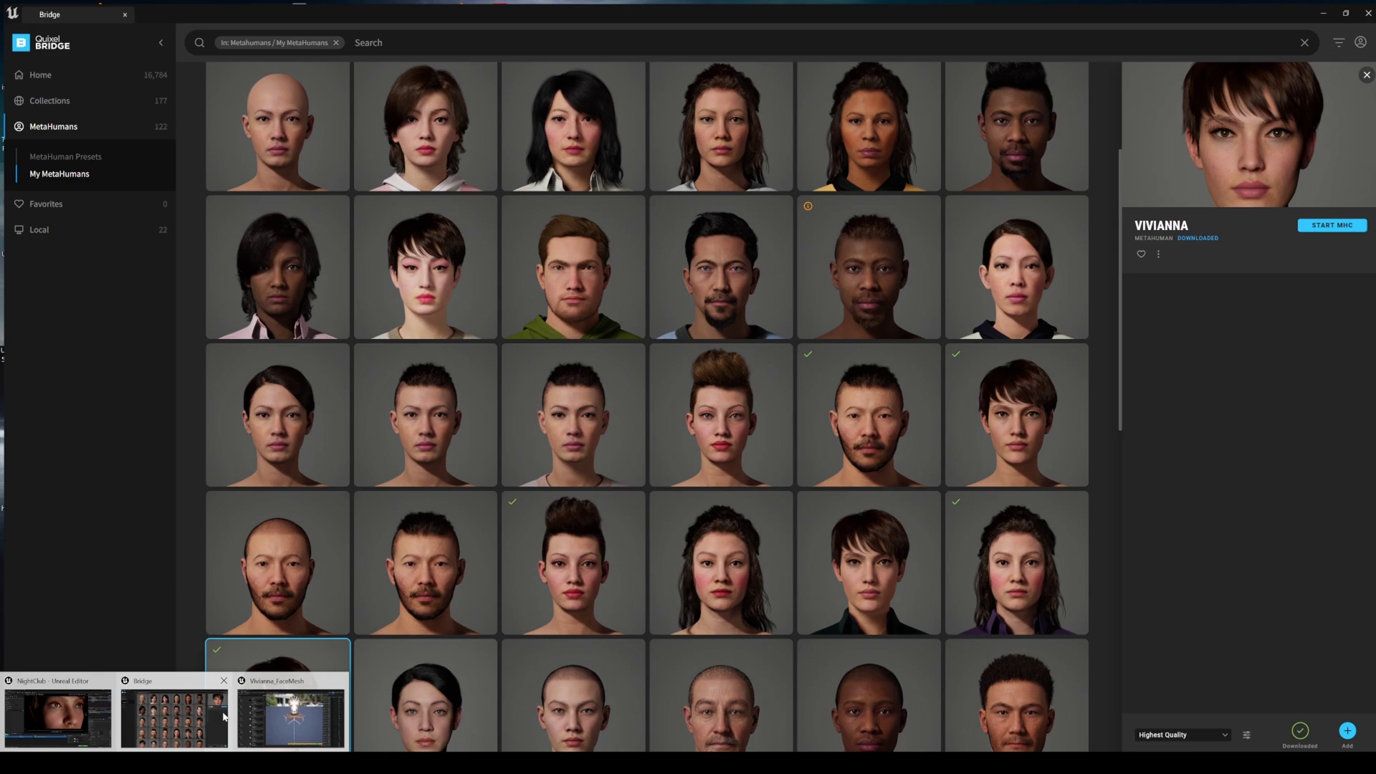
click(86, 711)
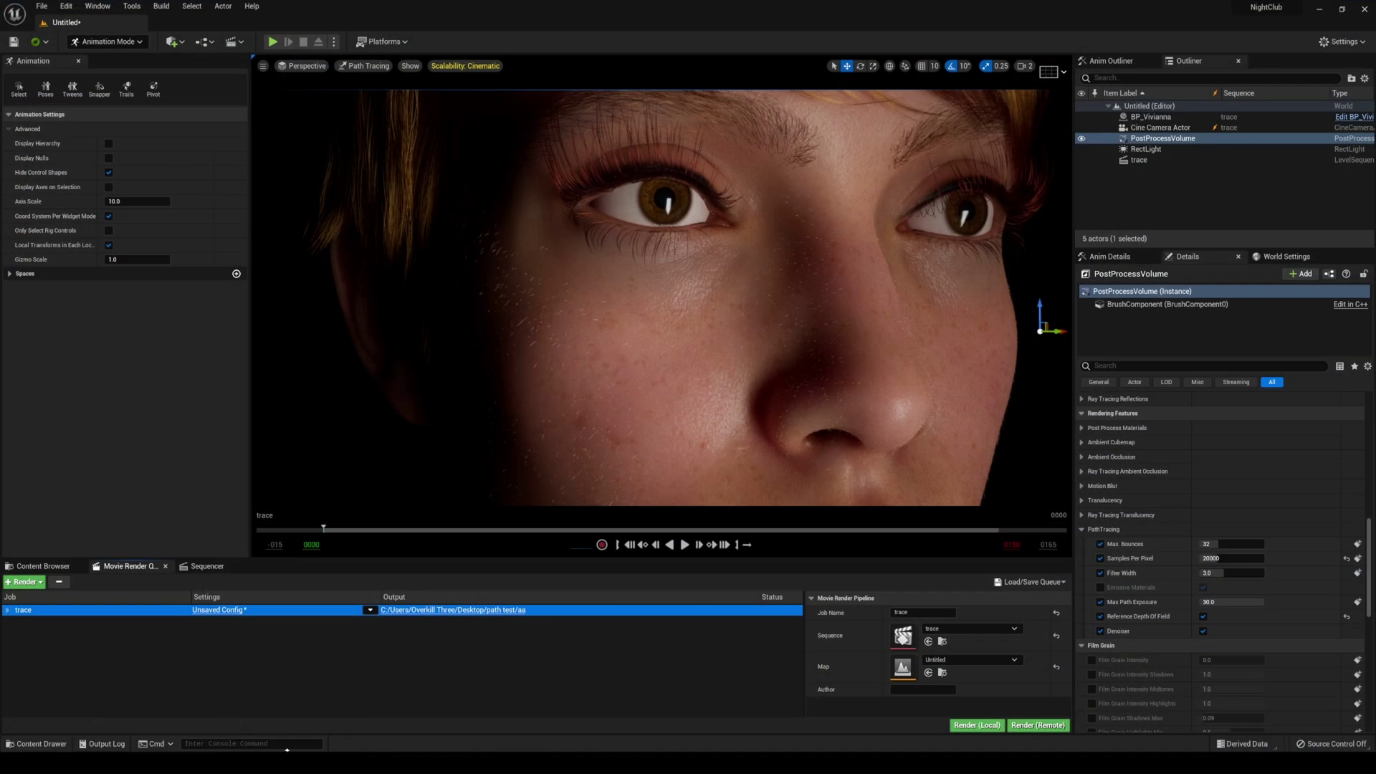
mouse_move(281, 763)
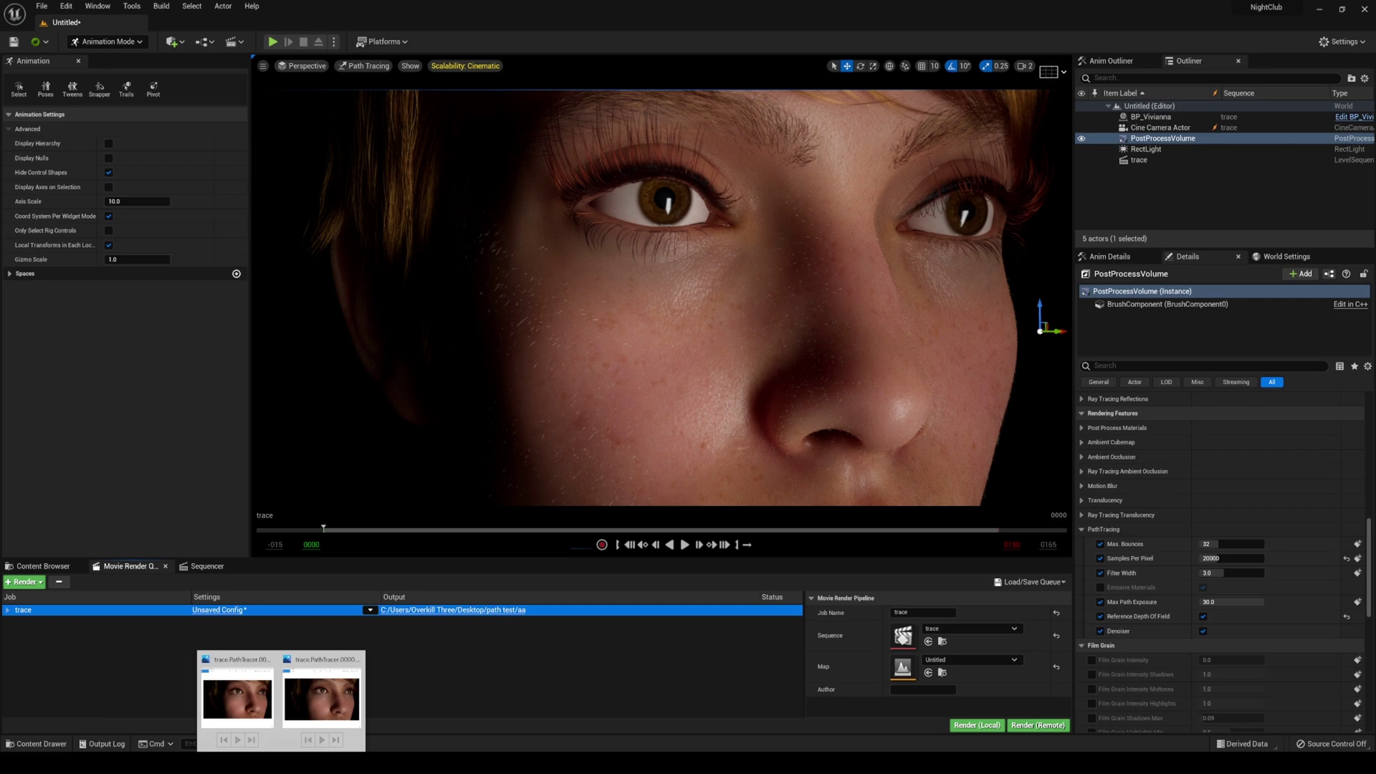
click(247, 703)
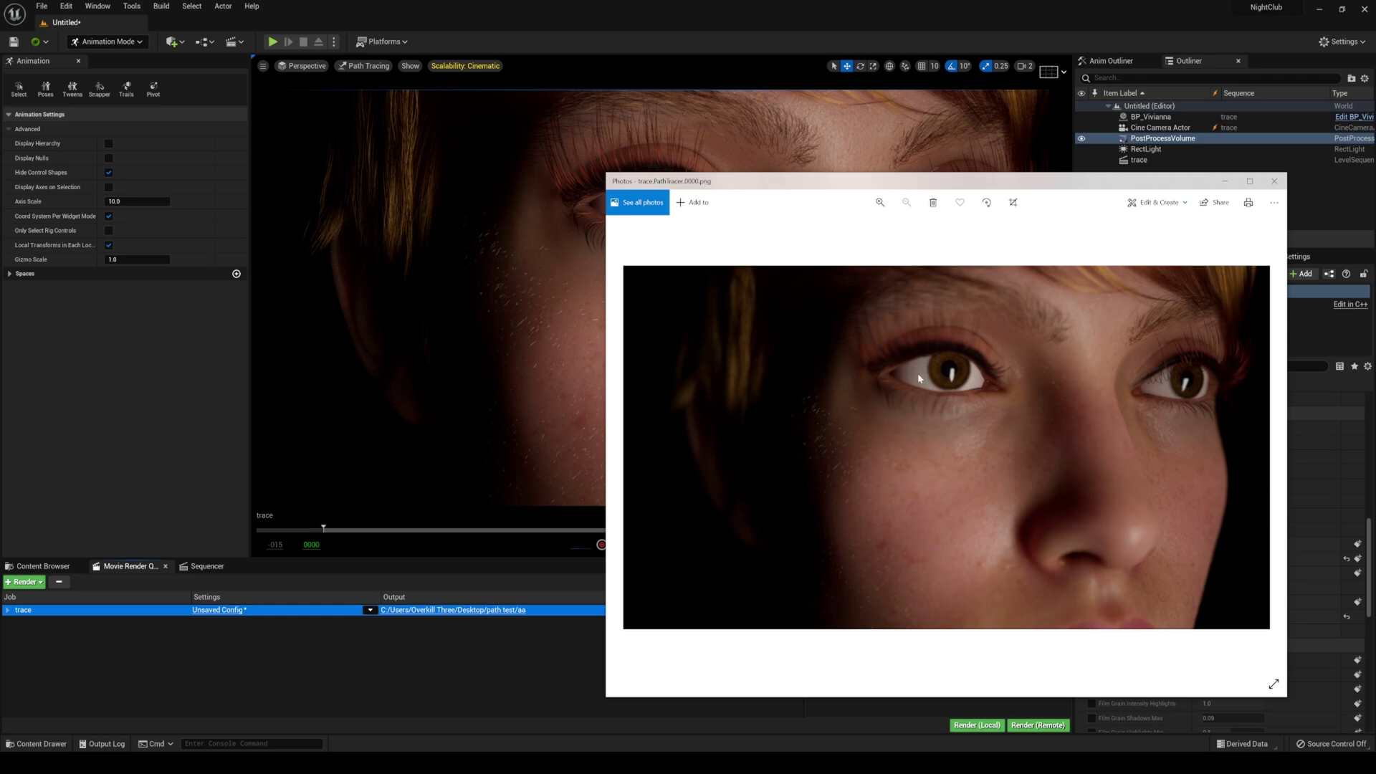
mouse_move(176, 764)
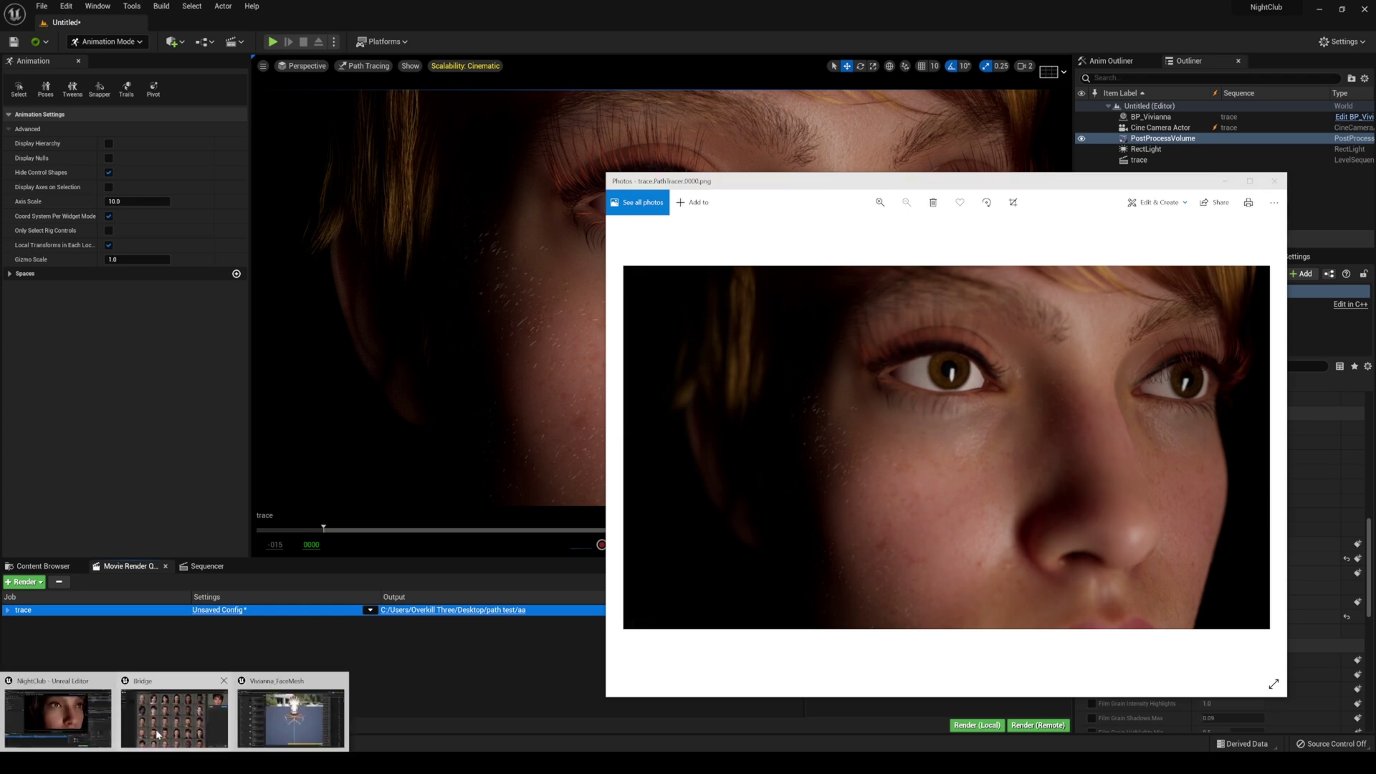
click(57, 716)
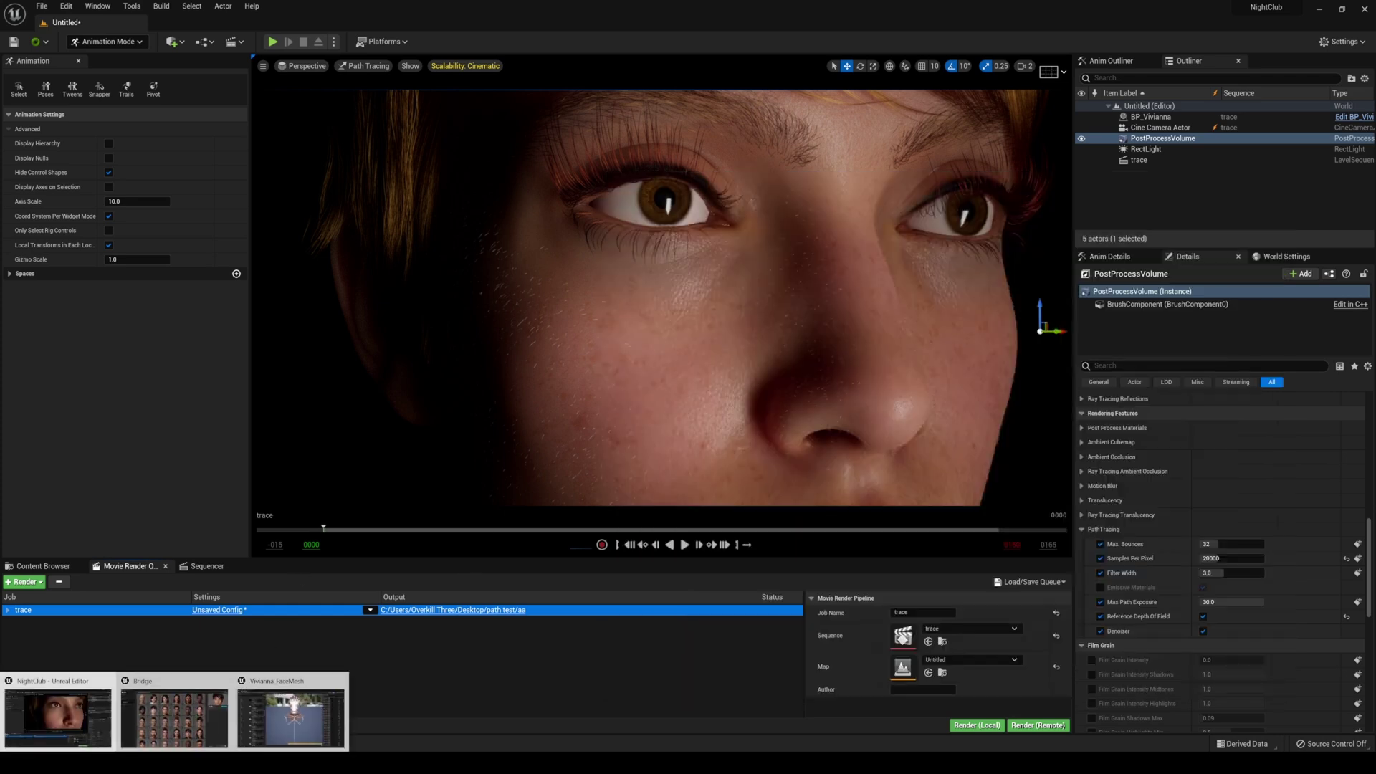
click(291, 713)
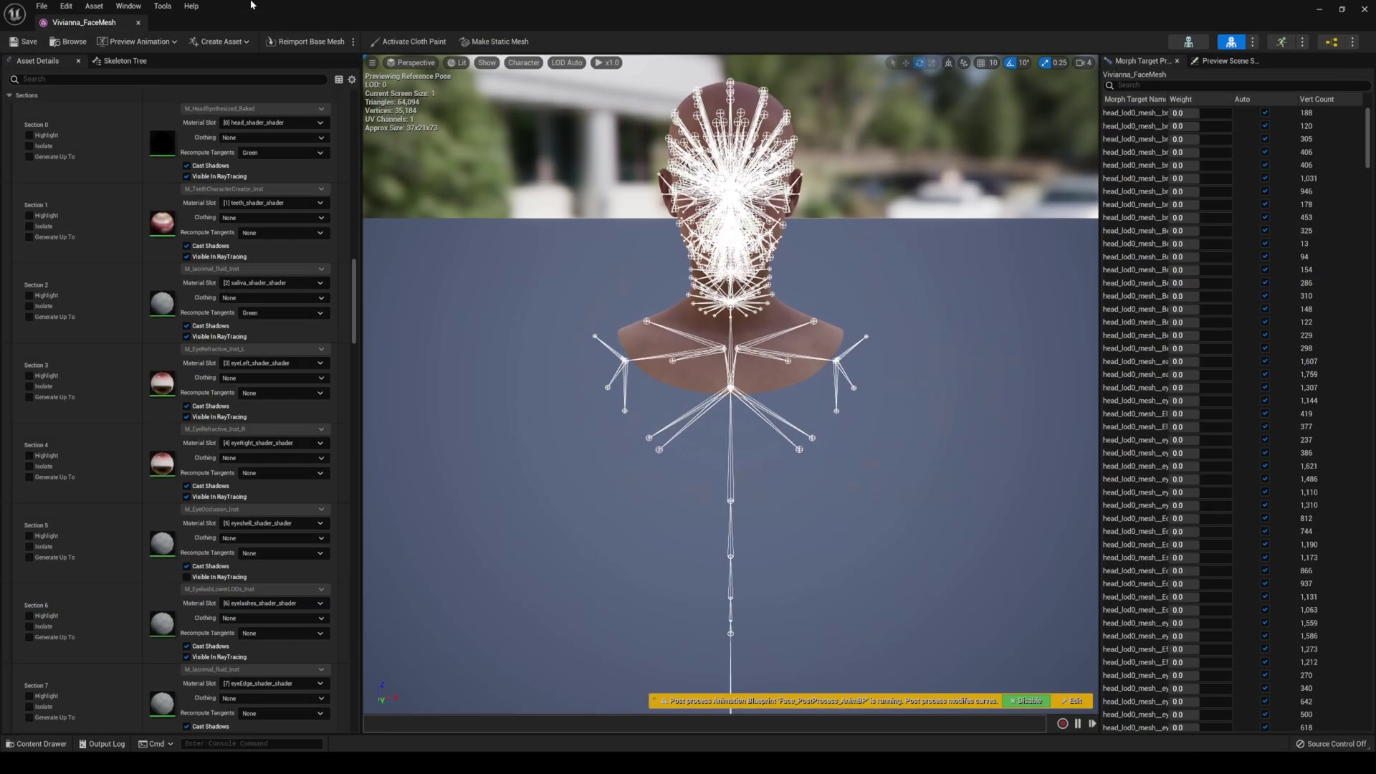
Open the left eye's M_EyeRefractive_Inst_L material, orbit its preview to the iris, and shrink its window
double_click(162, 384)
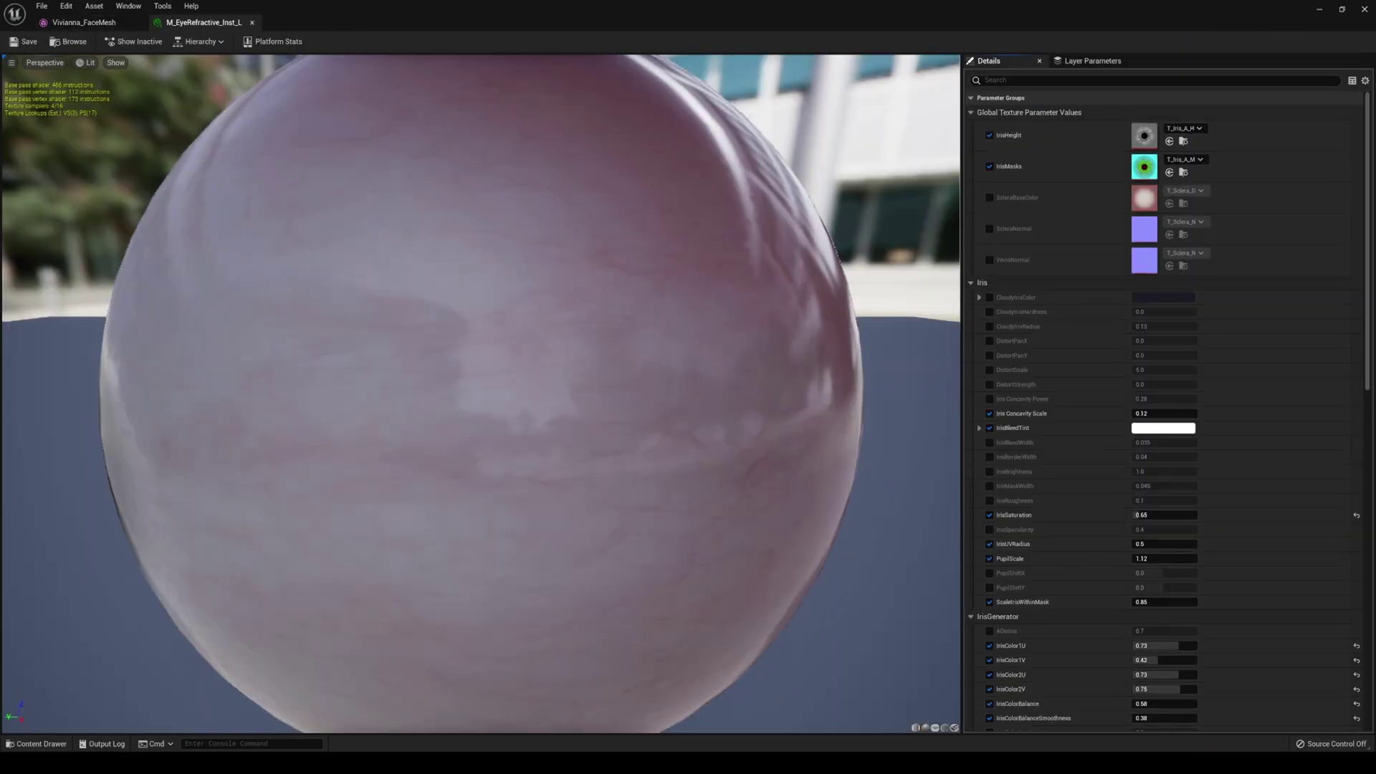
mouse_move(509, 338)
mouse_down()
mouse_move(416, 341)
mouse_move(509, 337)
mouse_up()
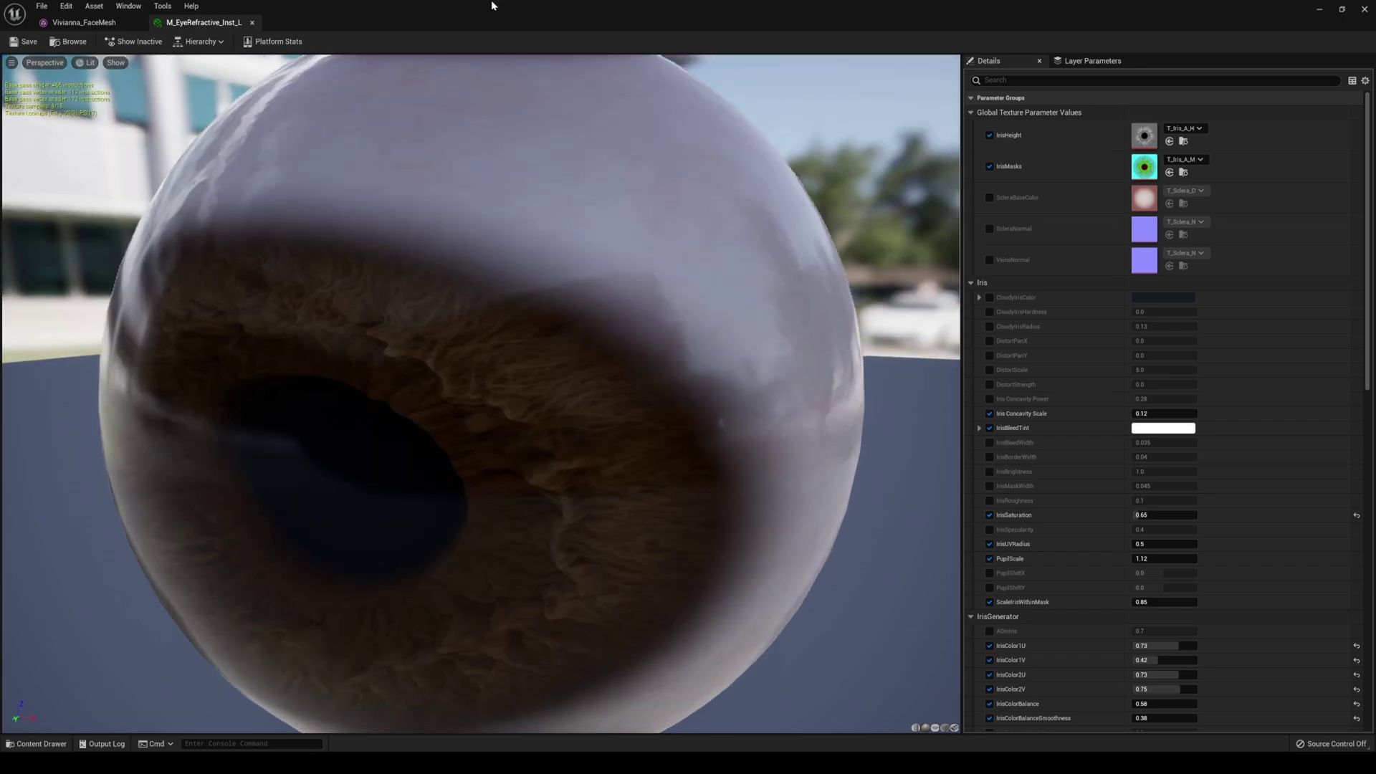
drag(492, 6, 728, 263)
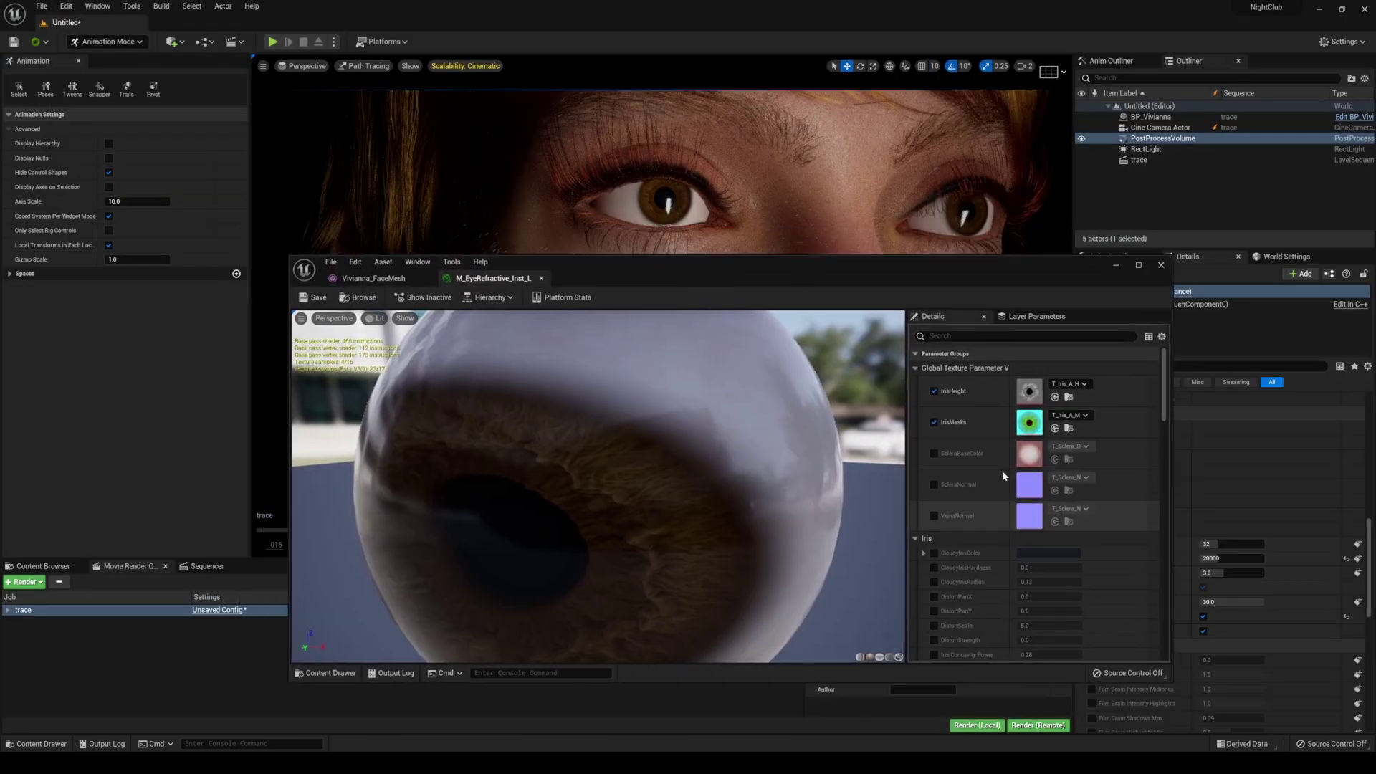
scroll(954, 494, down, 3)
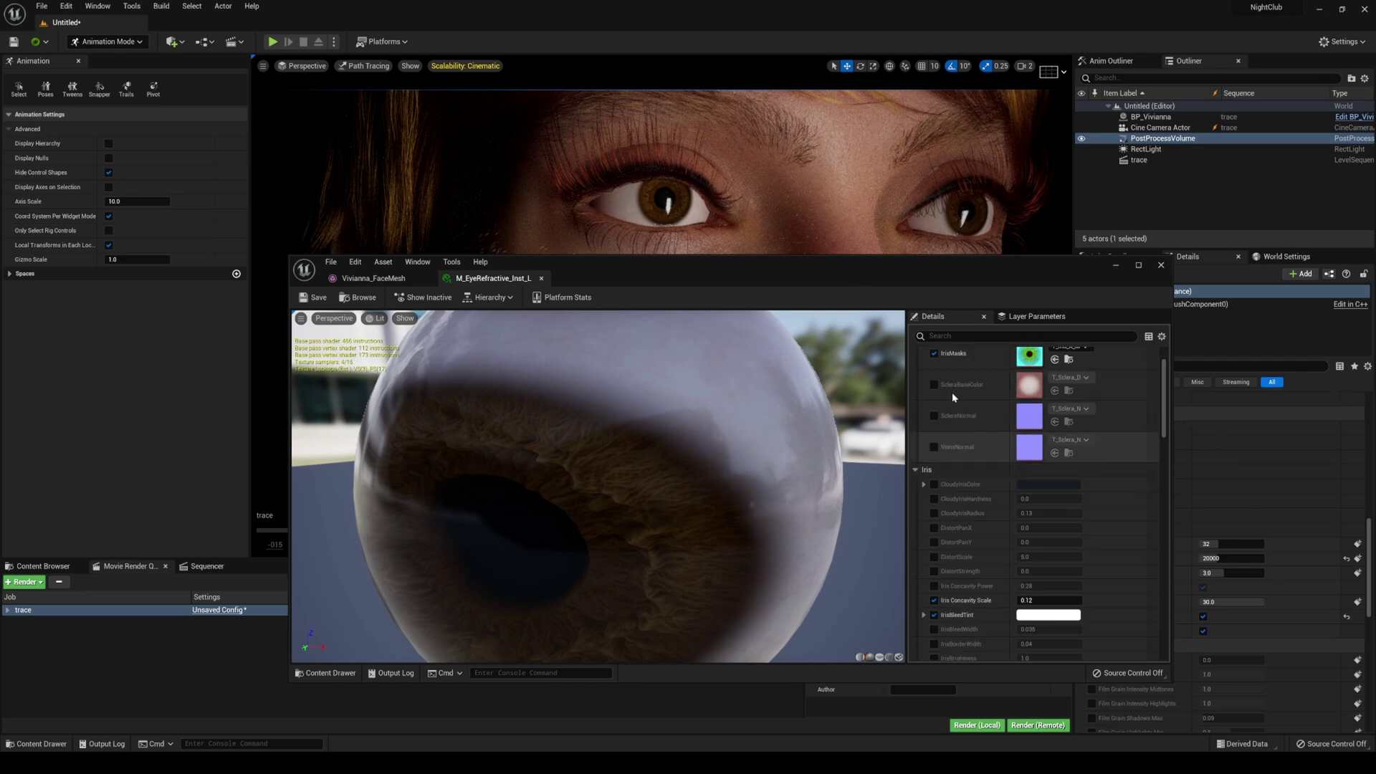
click(1116, 268)
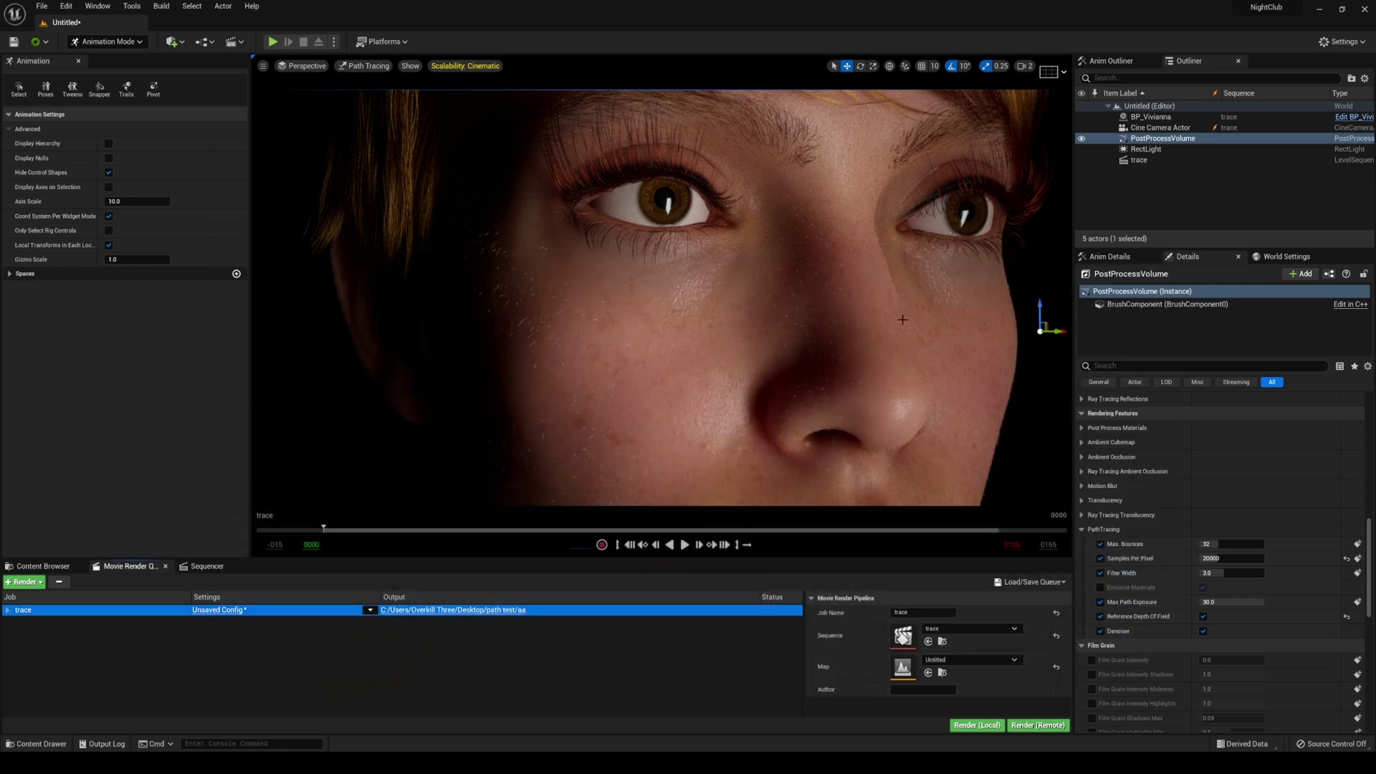